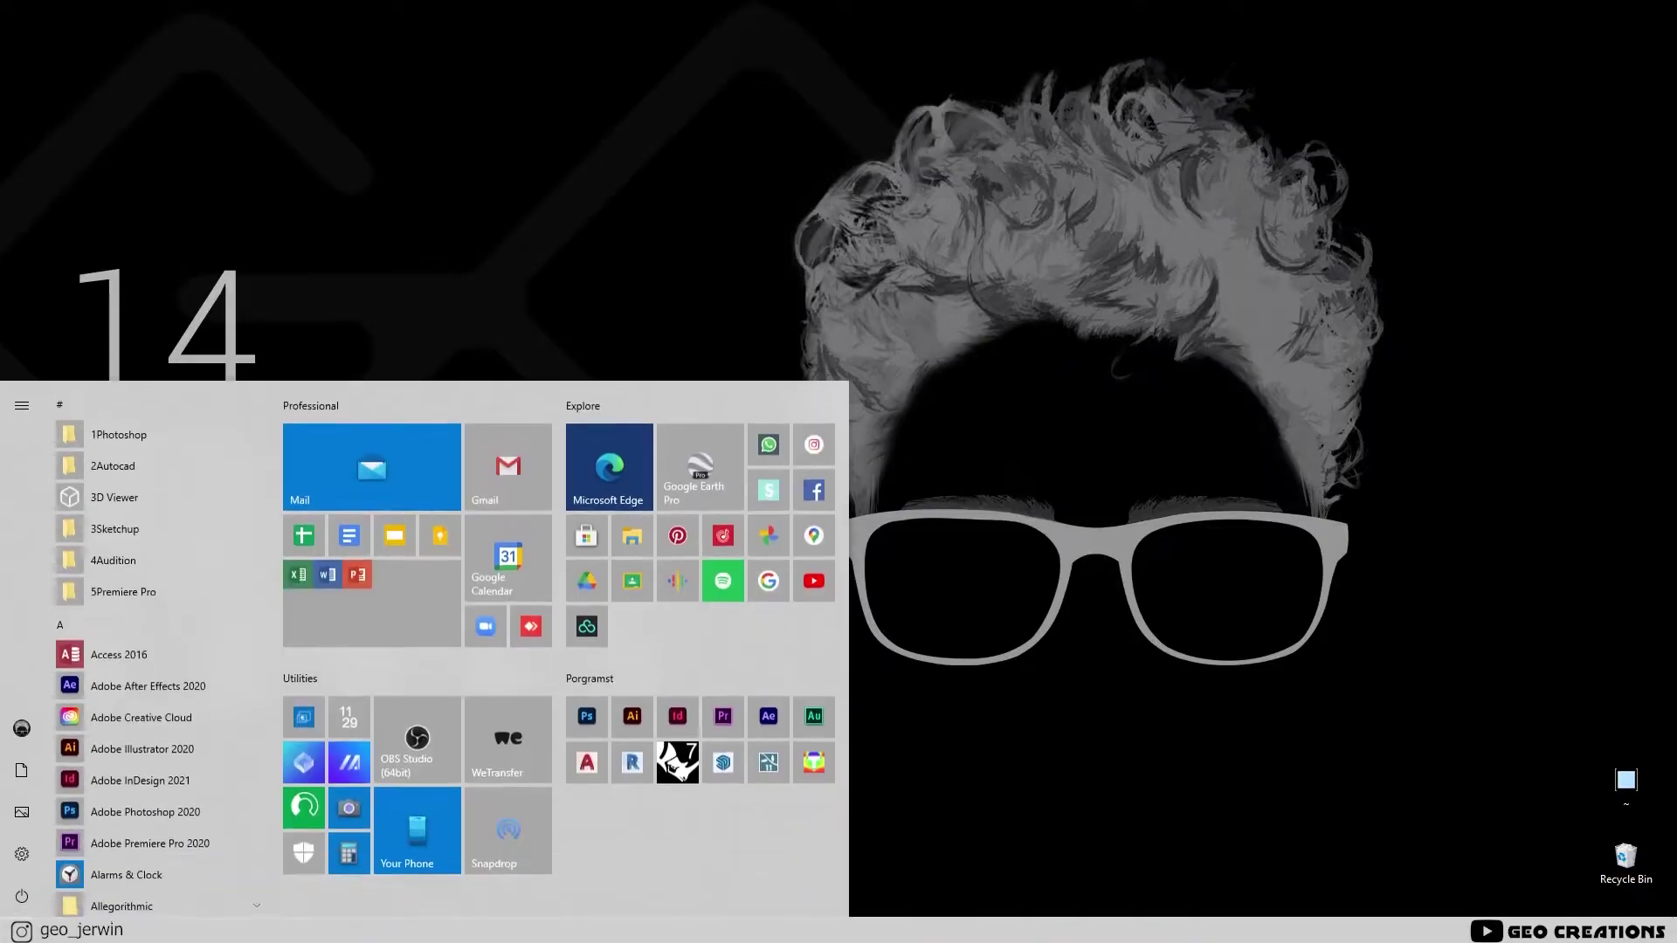
# Launch SketchUp, start a new model from the template, and show the Location toolbar
pyautogui.click(724, 763)
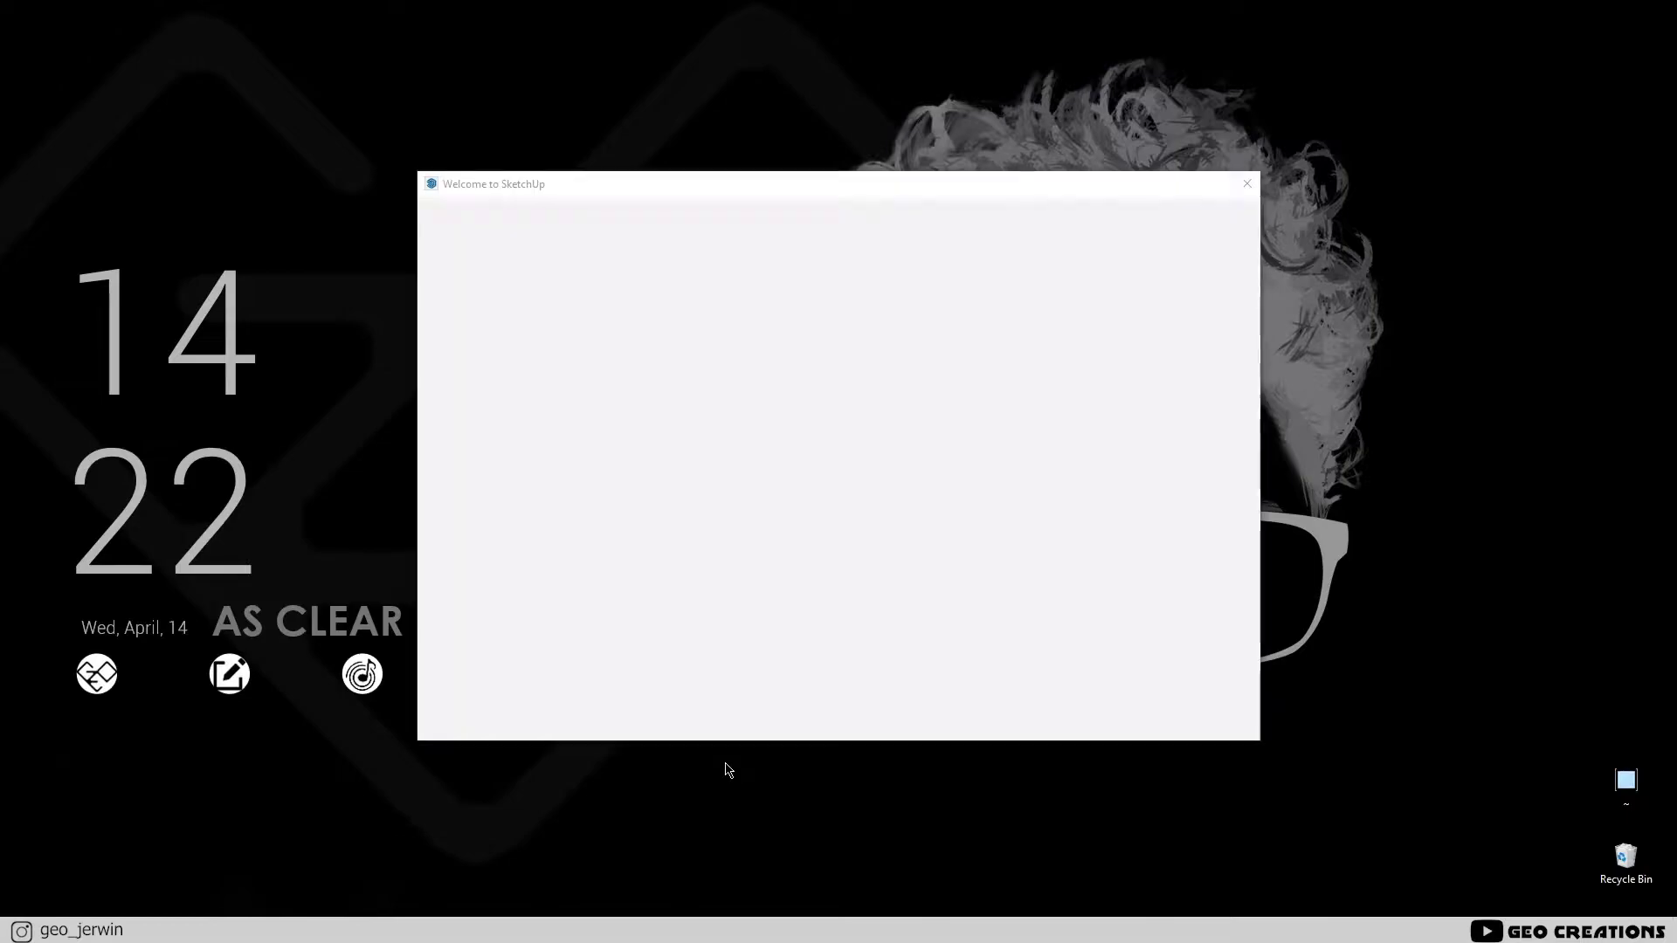
pyautogui.click(682, 333)
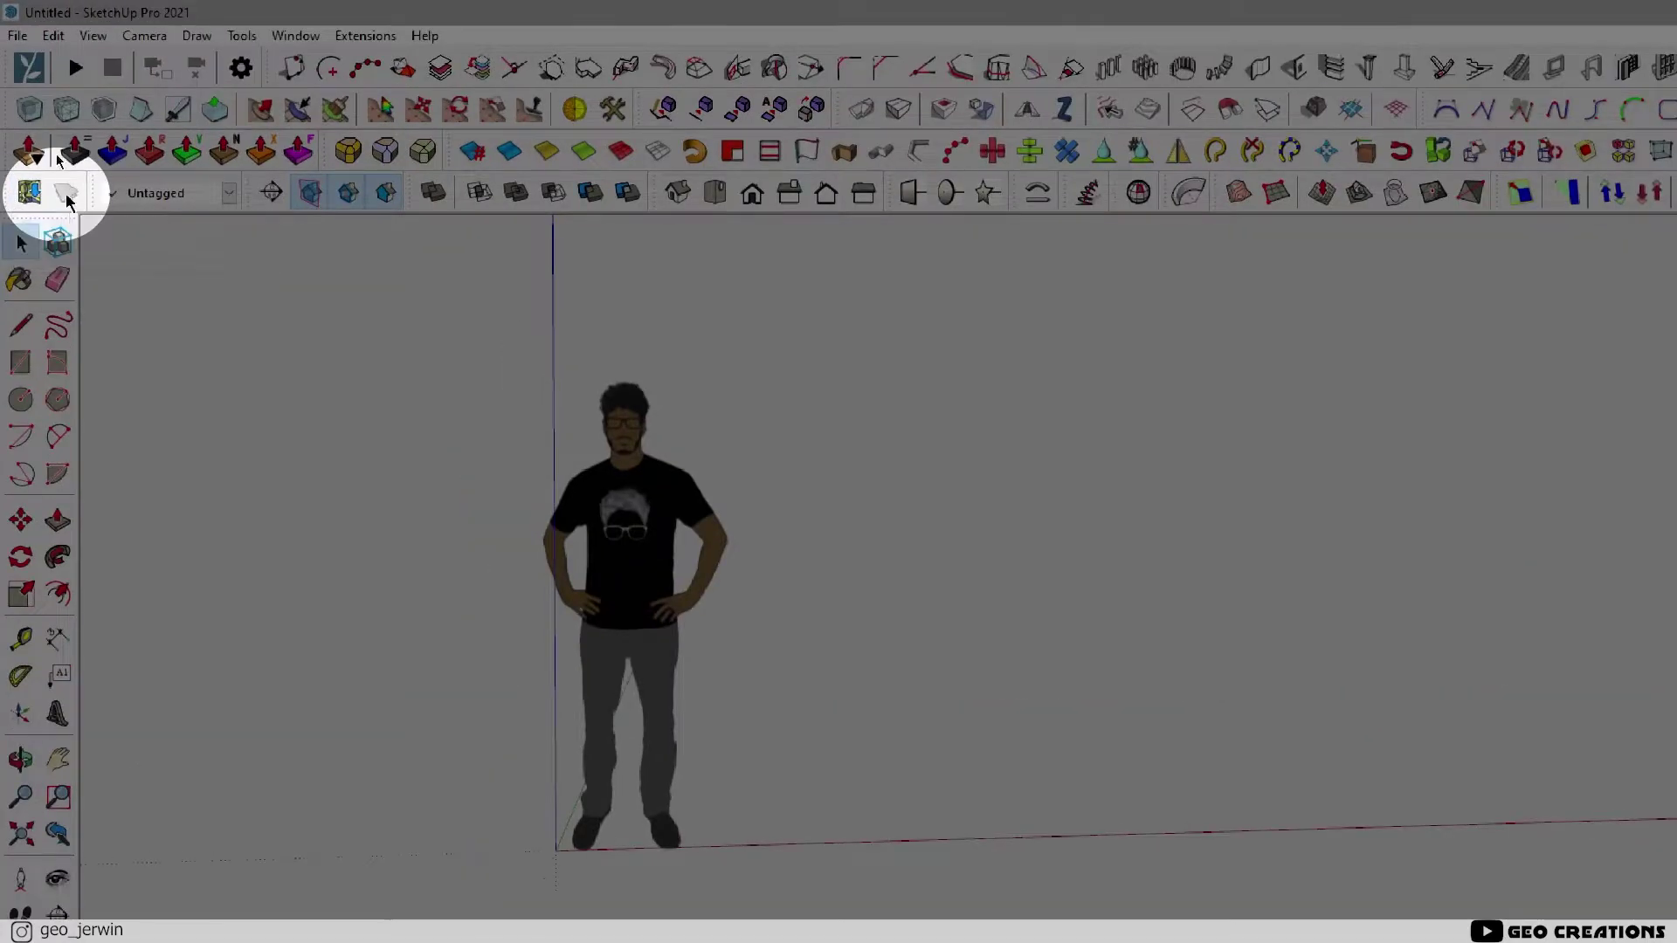
pyautogui.rightClick(37, 203)
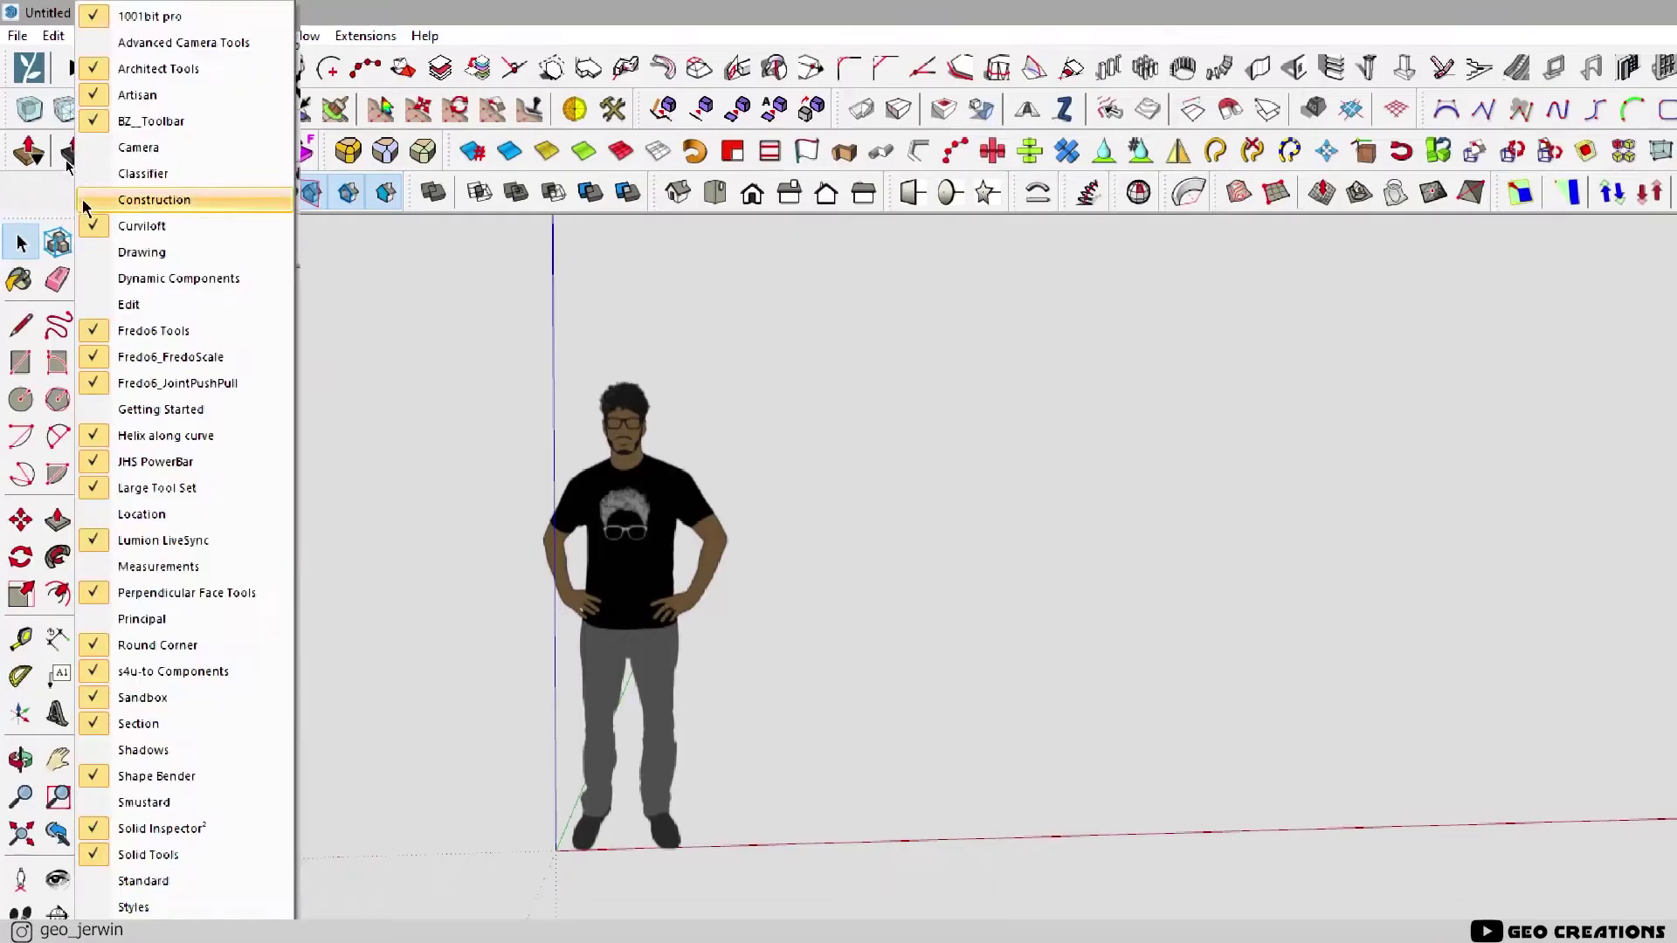
pyautogui.click(141, 512)
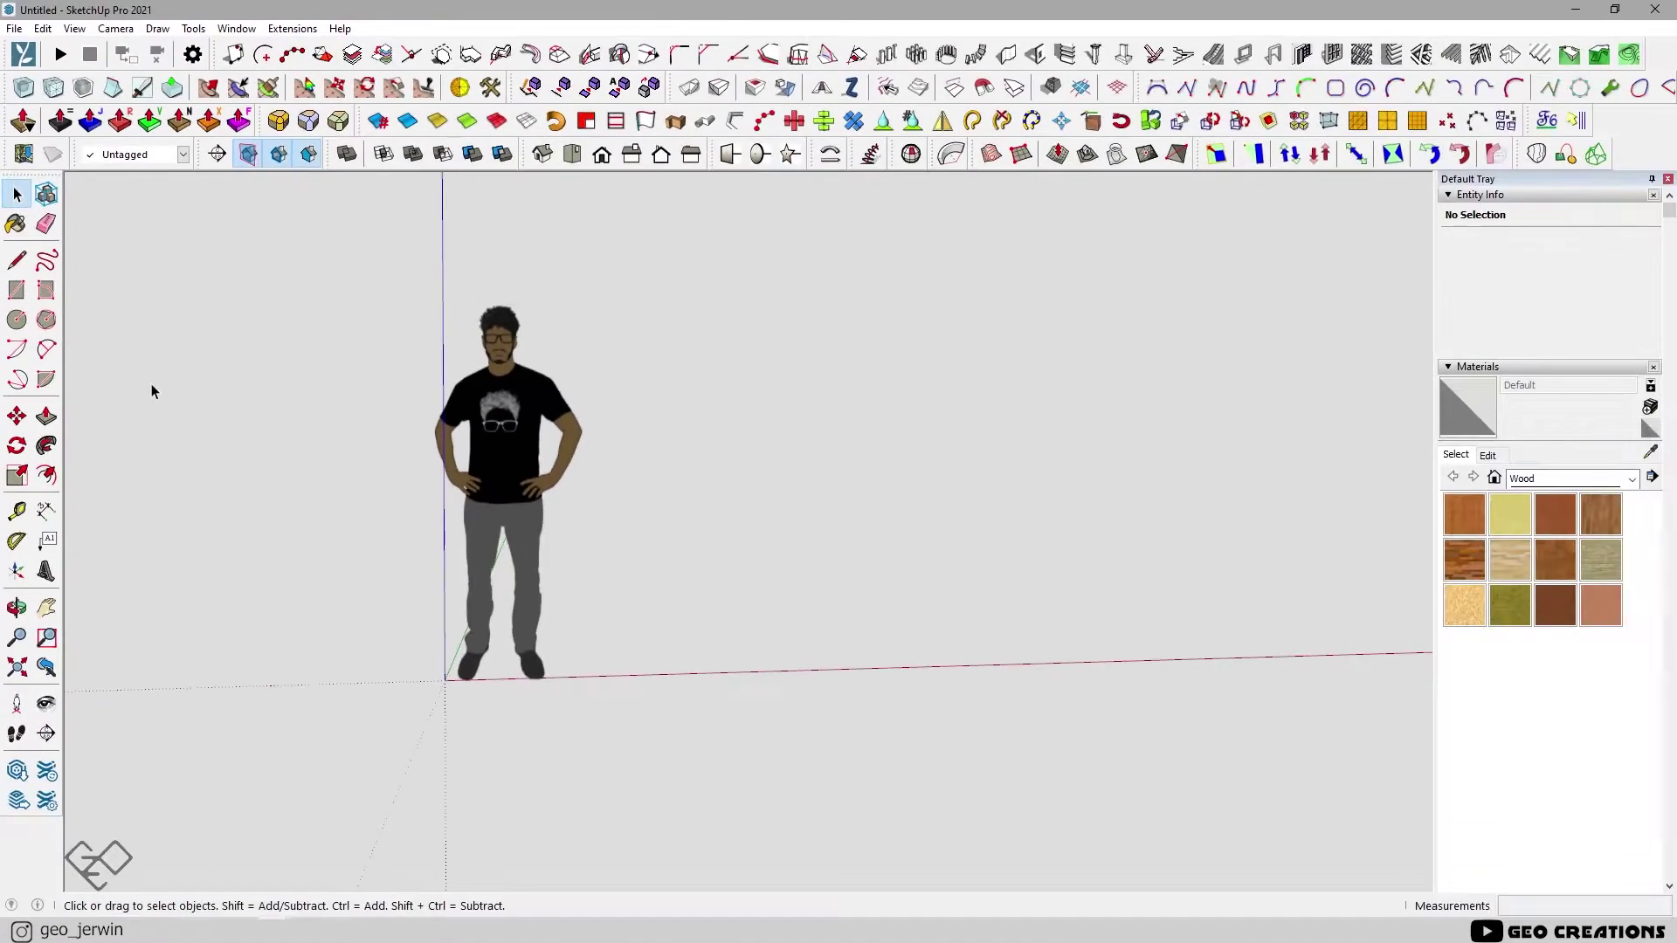
# Search the Add Location map for Chhiwali
pyautogui.click(24, 154)
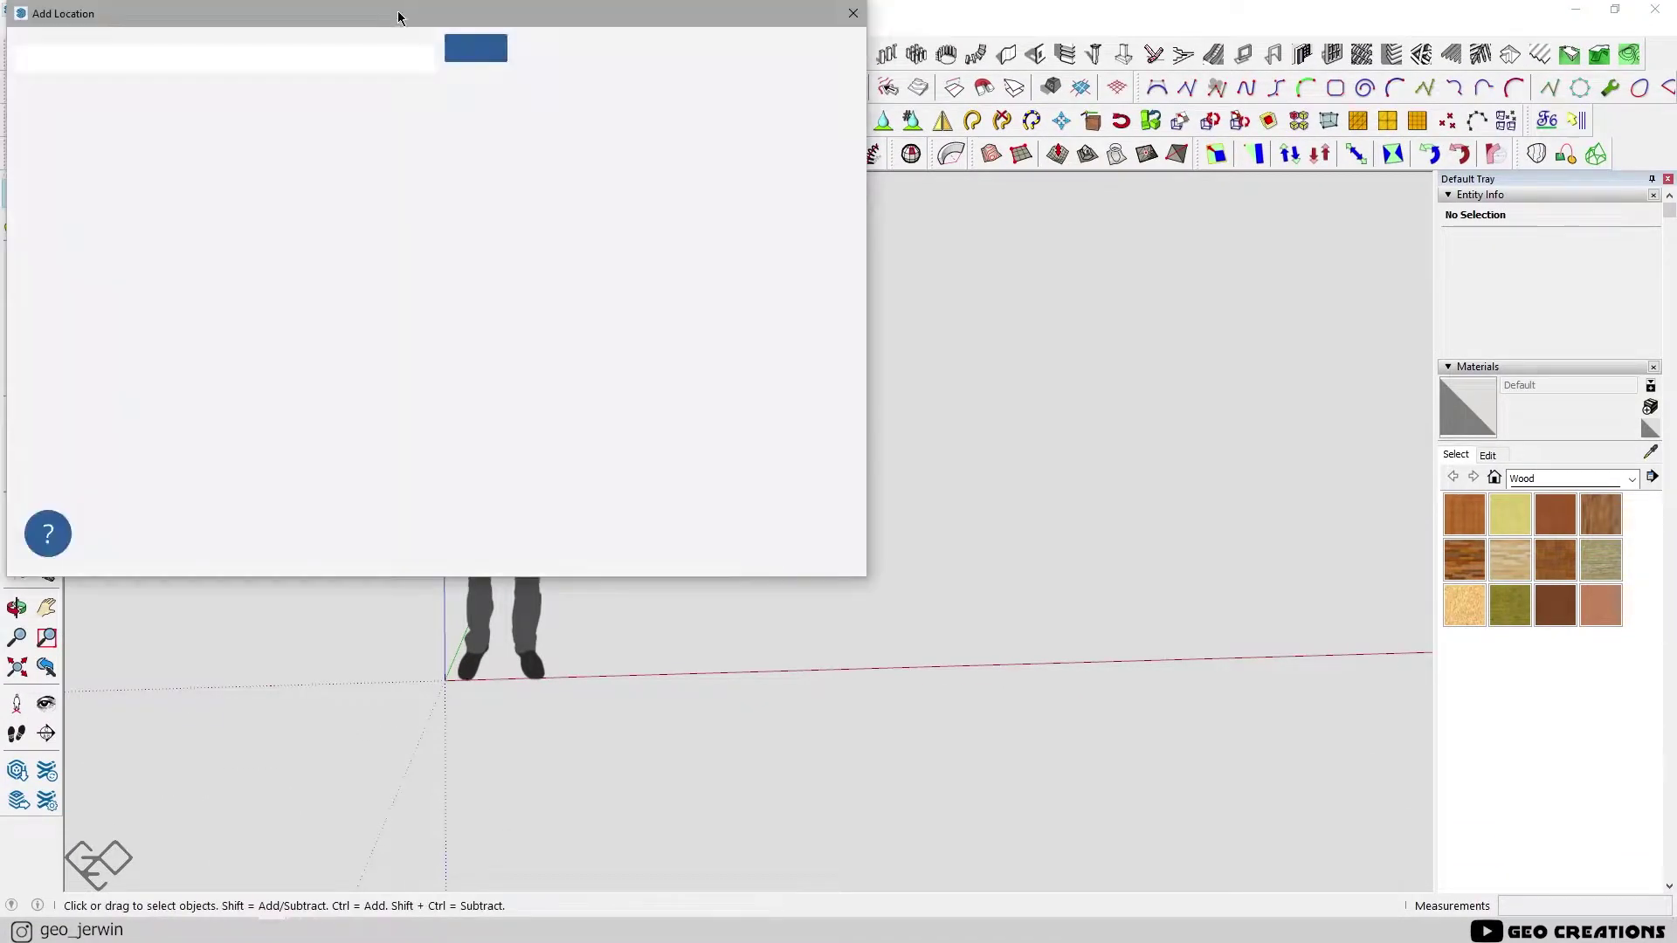
pyautogui.click(576, 229)
pyautogui.write('Chhiwa')
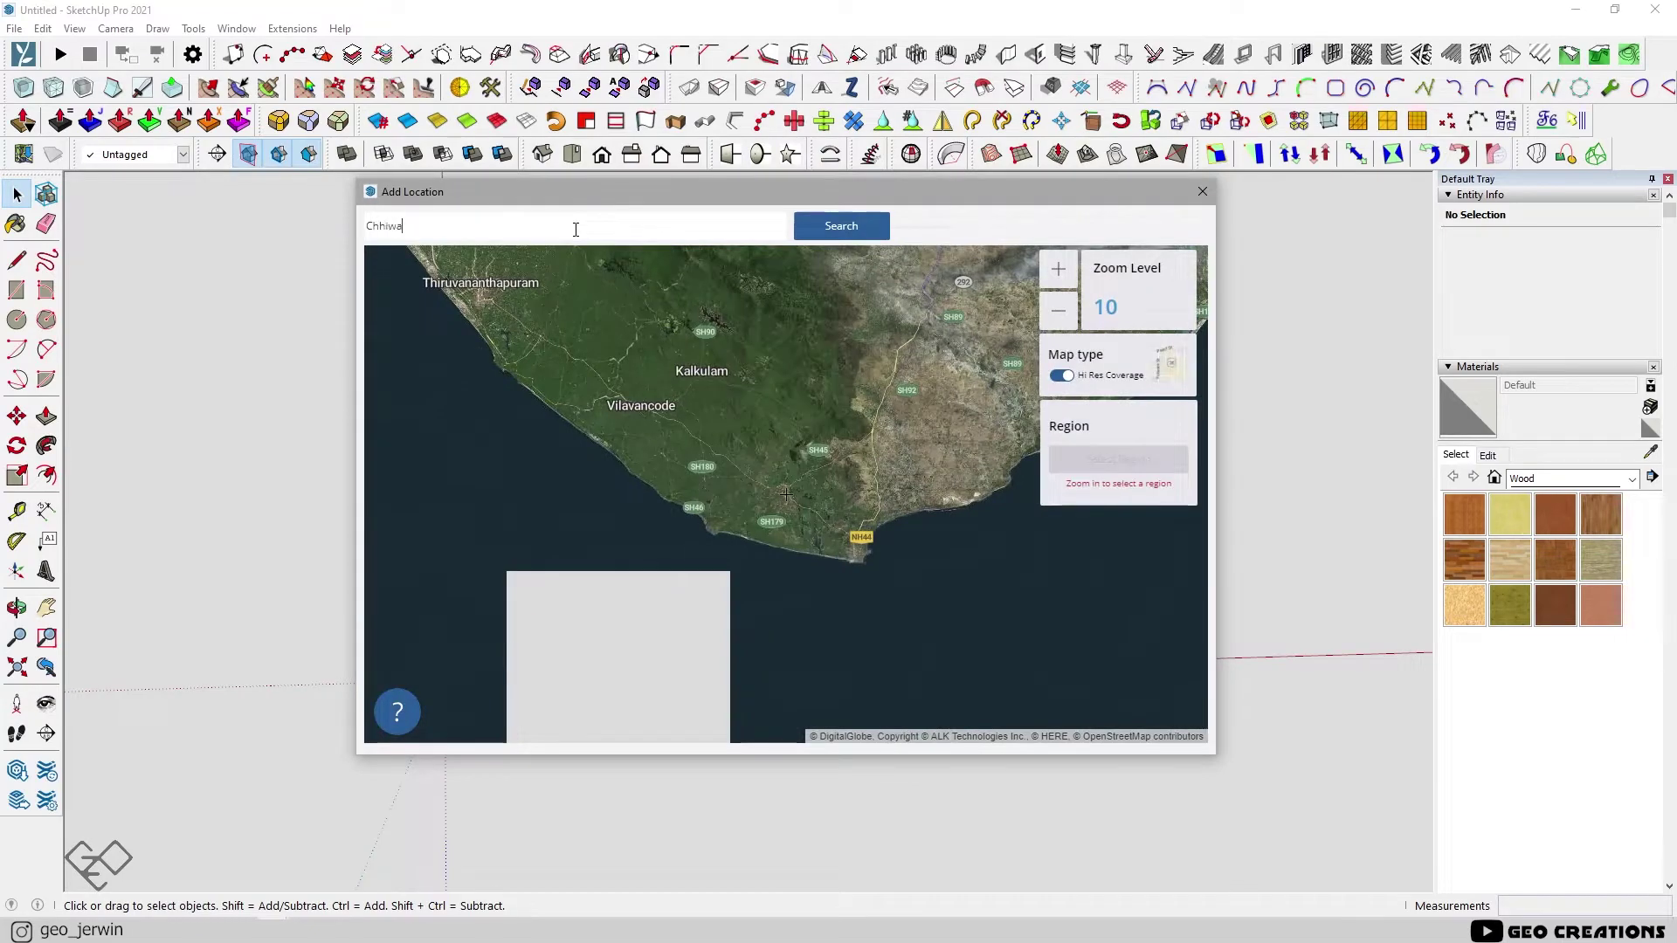
pyautogui.write('li')
pyautogui.press('Return')
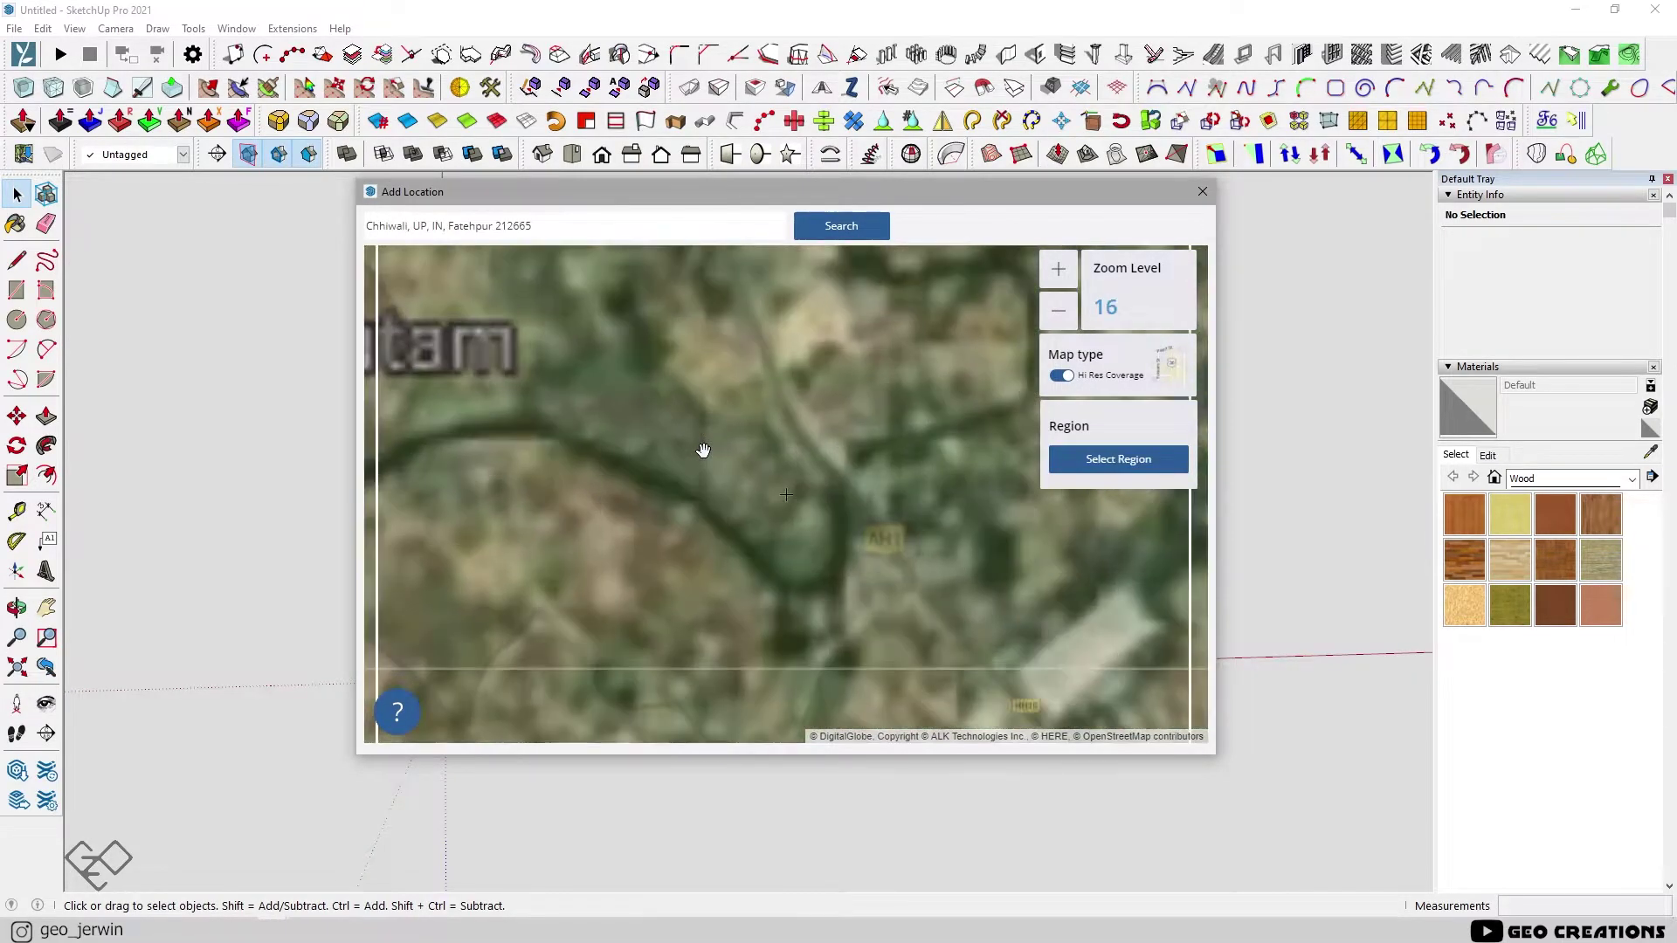
# Frame the river area as the import region, import it, and orbit to view the site
pyautogui.click(1117, 458)
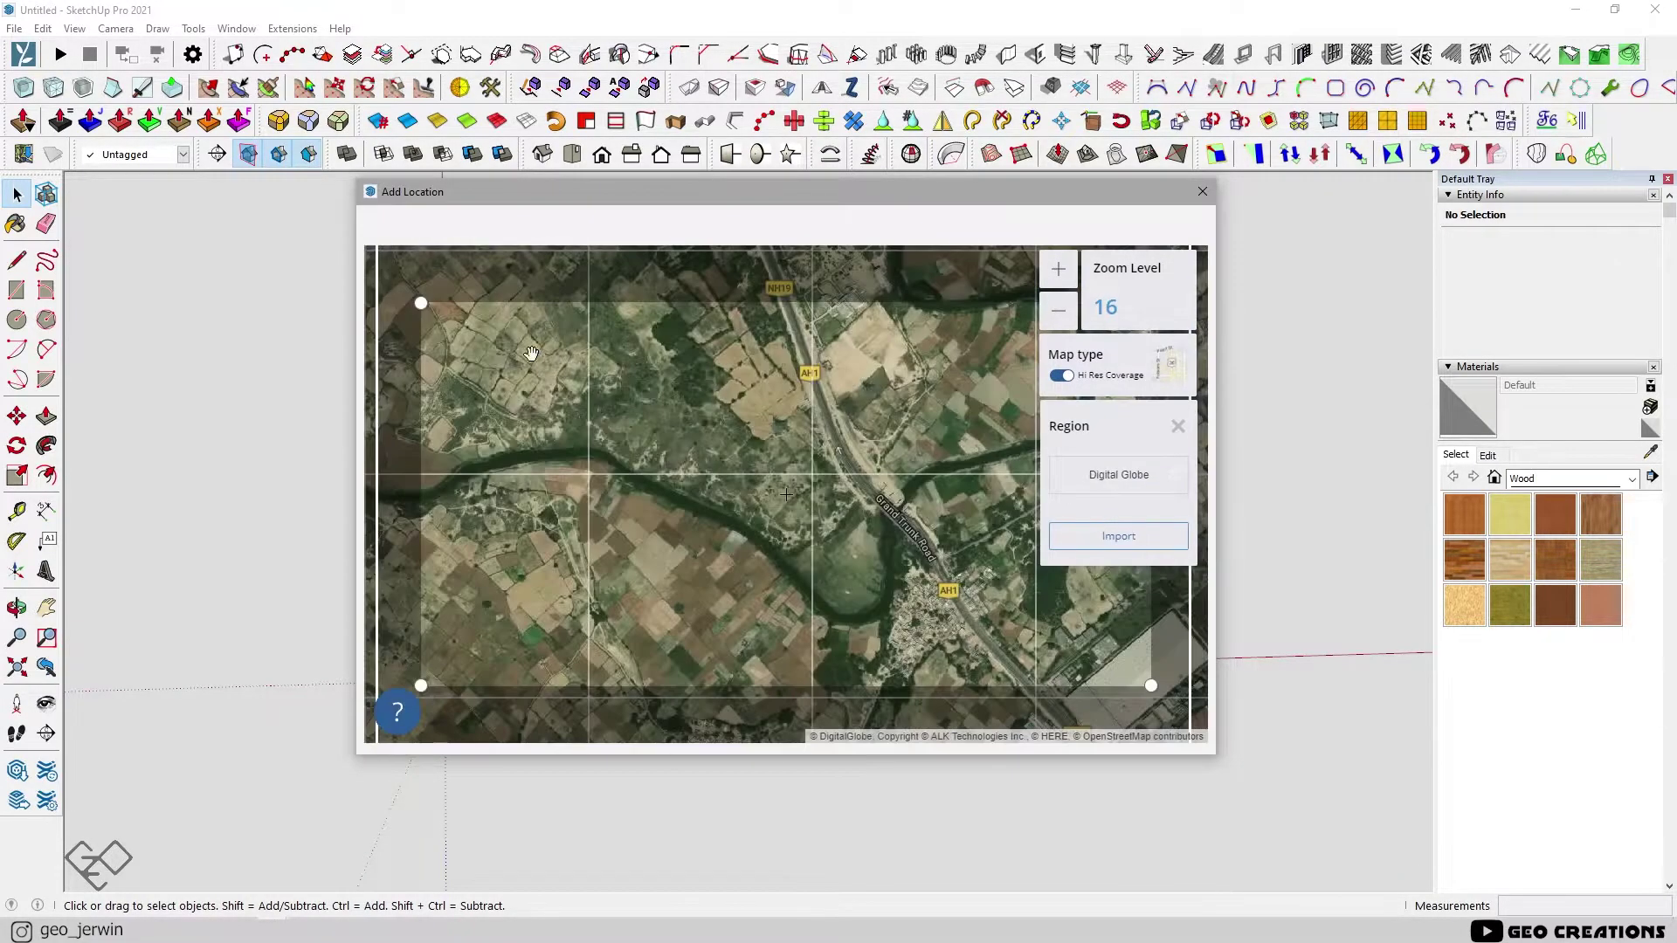
pyautogui.moveTo(426, 308); pyautogui.dragTo(520, 289)
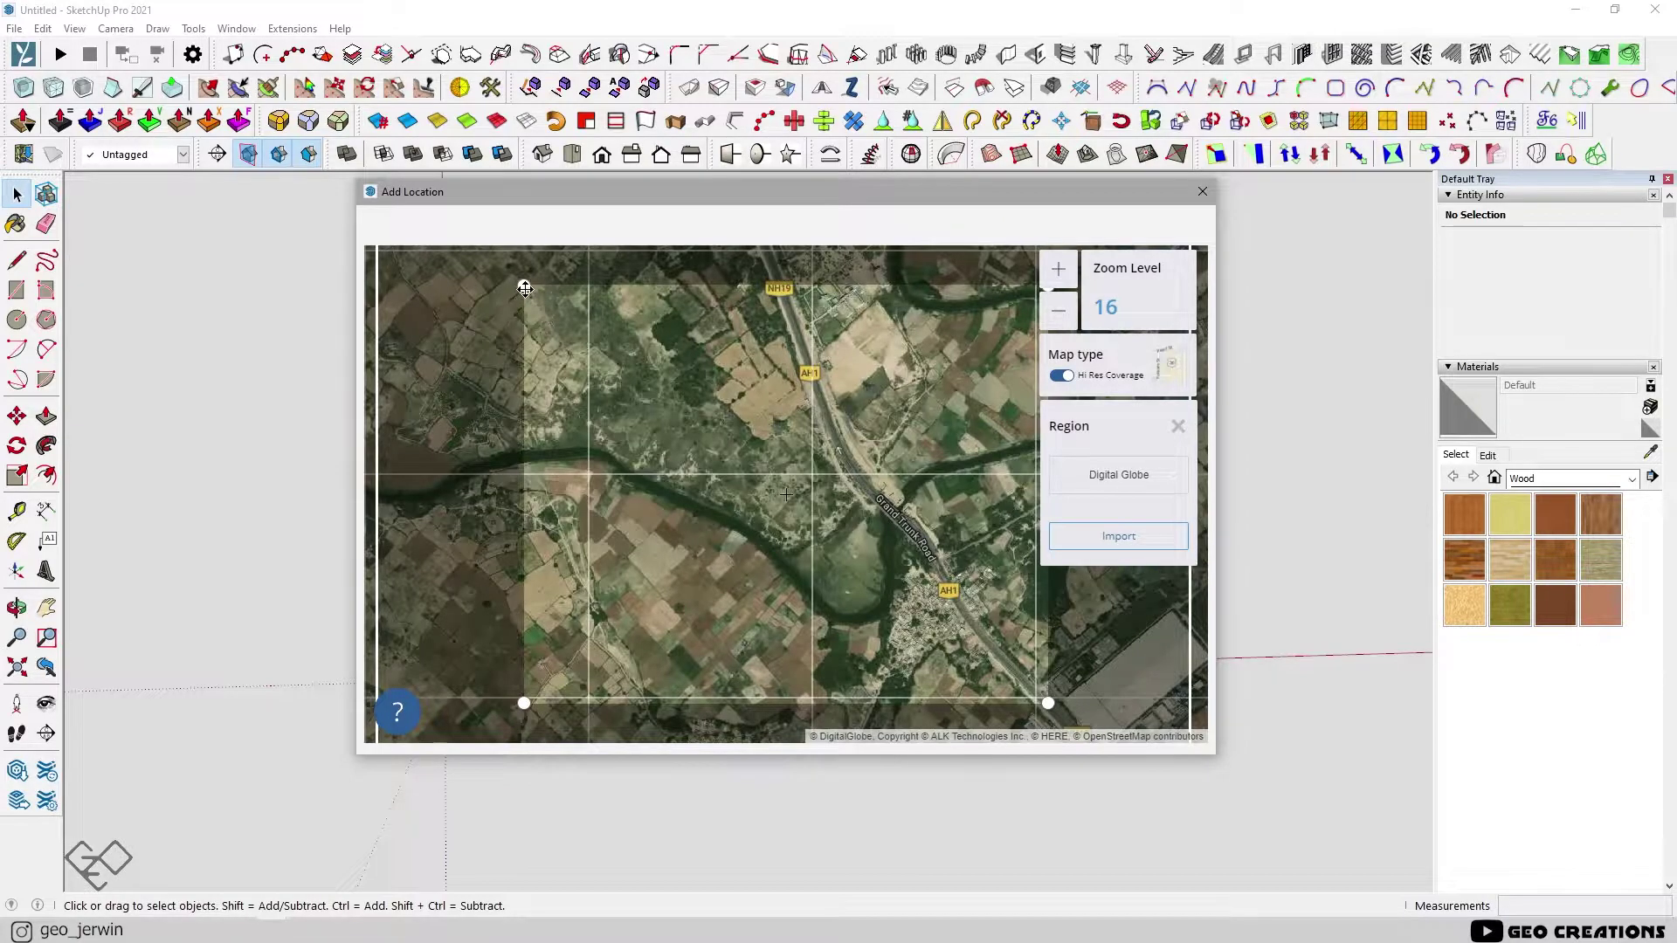
pyautogui.moveTo(774, 424); pyautogui.dragTo(798, 428)
pyautogui.click(1116, 541)
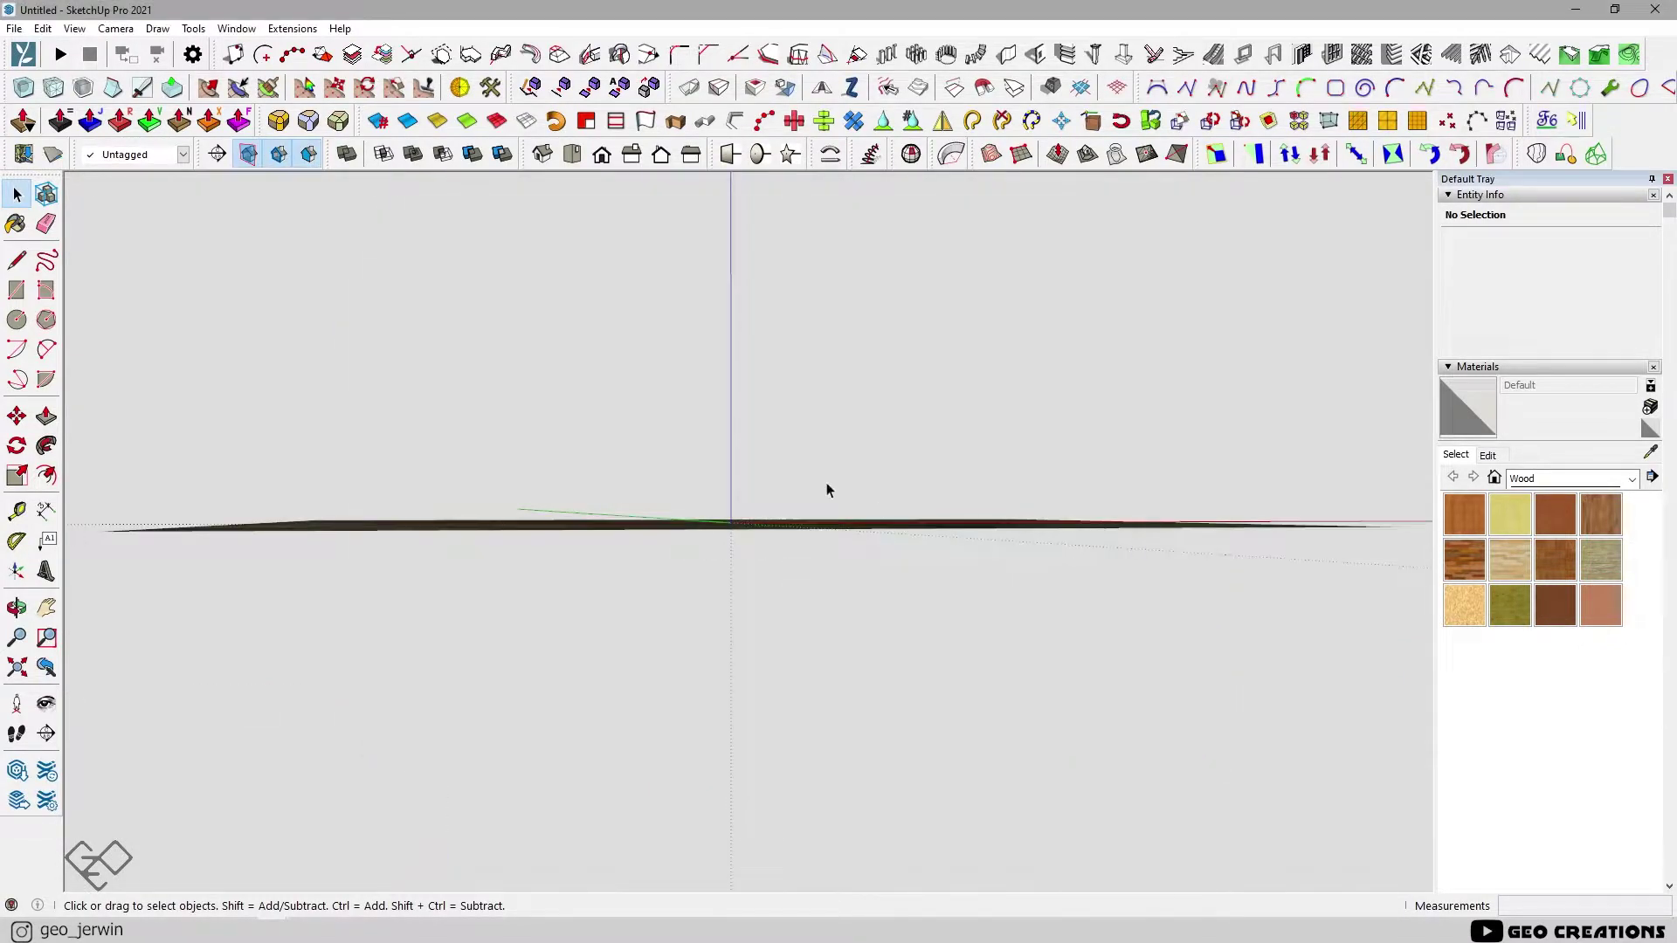
pyautogui.moveTo(827, 490)
pyautogui.mouseDown(button='middle')
pyautogui.moveTo(831, 591)
pyautogui.moveTo(690, 736)
pyautogui.moveTo(1018, 696)
pyautogui.moveTo(966, 674)
pyautogui.moveTo(201, 726)
pyautogui.mouseUp(button='middle')
pyautogui.moveTo(750, 681); pyautogui.dragTo(113, 689, button='middle')
pyautogui.moveTo(1048, 587); pyautogui.dragTo(96, 637, button='middle')
pyautogui.moveTo(978, 563)
pyautogui.mouseDown(button='middle')
pyautogui.moveTo(848, 593)
pyautogui.moveTo(834, 581)
pyautogui.mouseUp(button='middle')
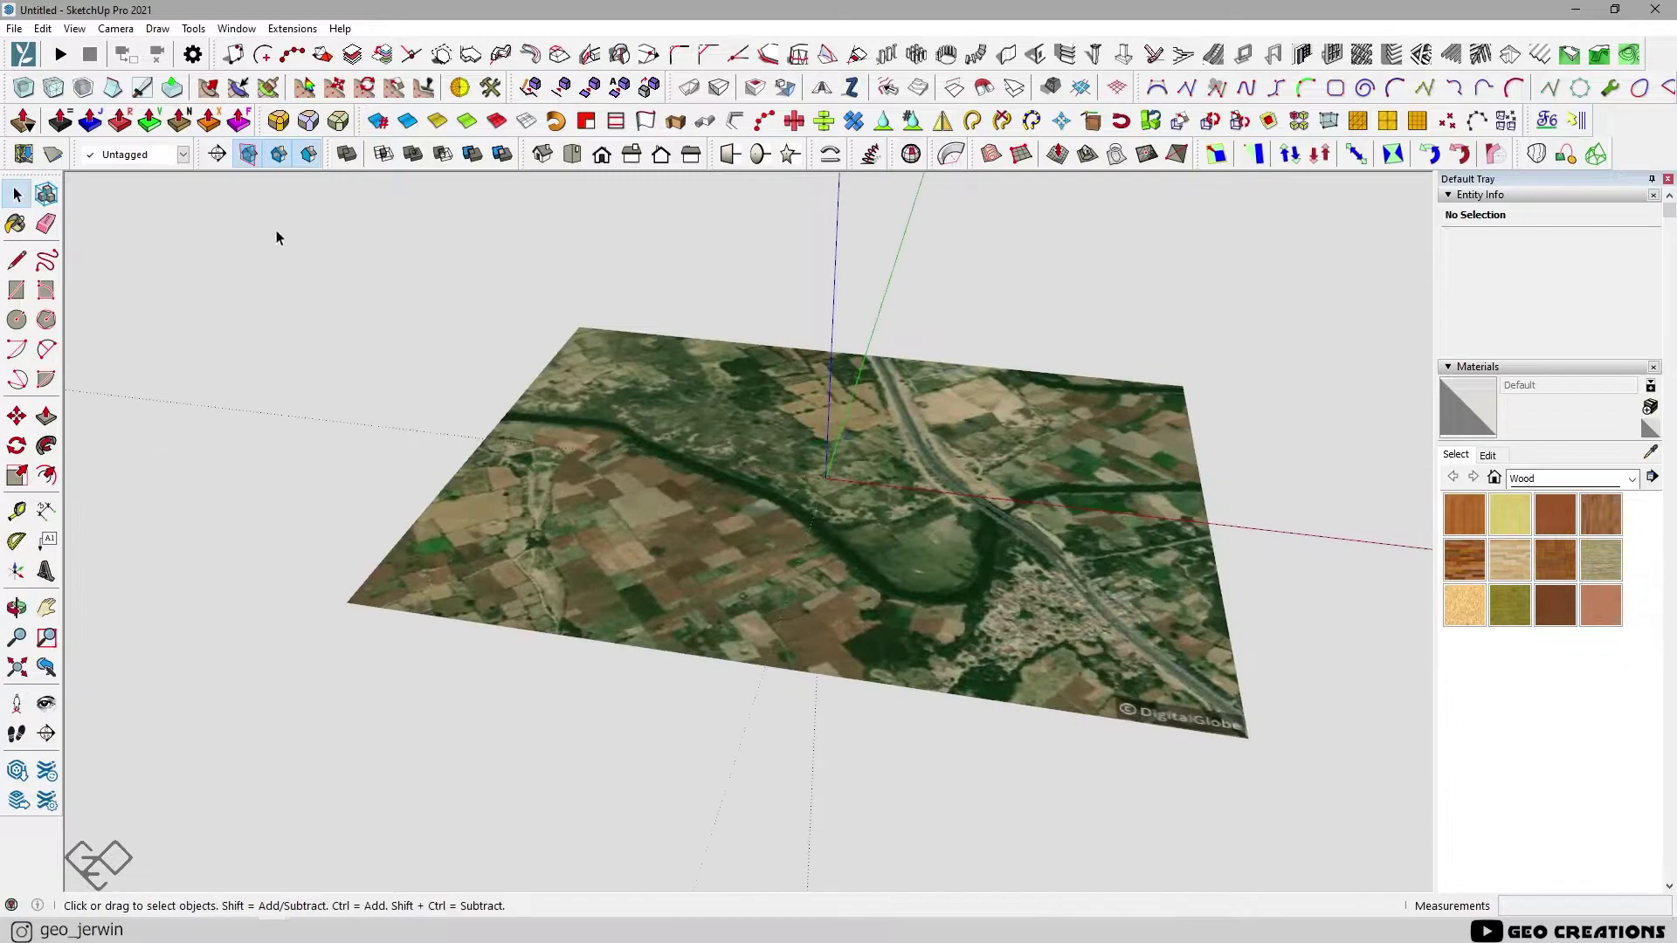
# Toggle the imported site to show 3D terrain relief
pyautogui.click(541, 419)
pyautogui.click(366, 337)
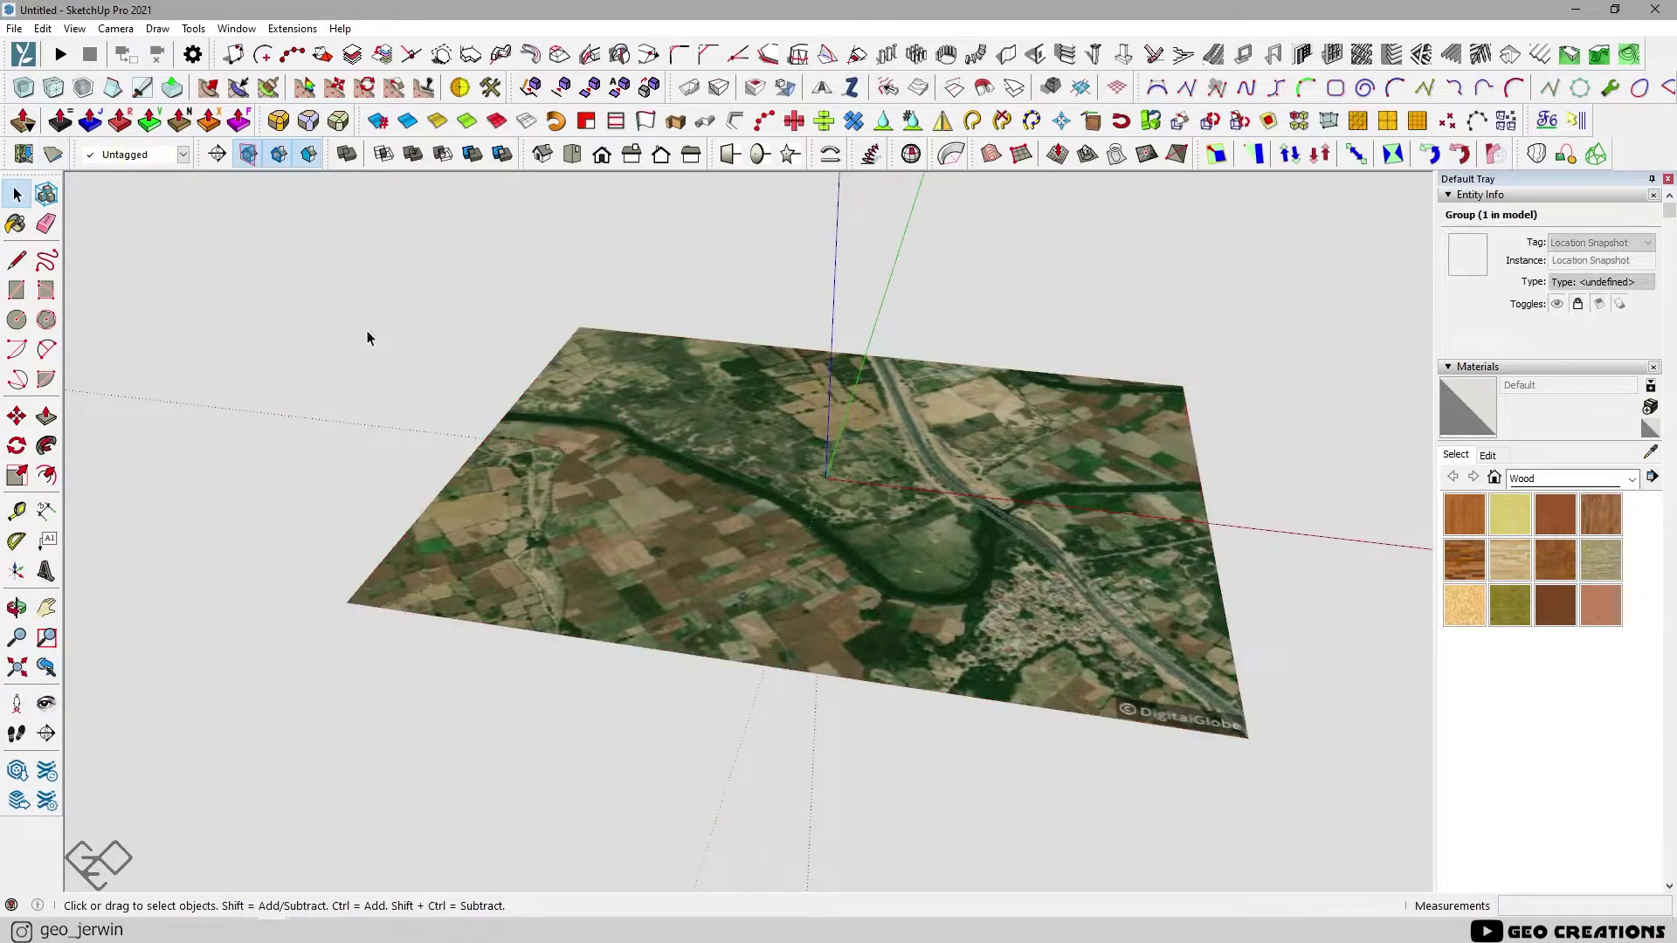
pyautogui.click(54, 161)
pyautogui.scroll(1, 1090, 546)
pyautogui.moveTo(1136, 533); pyautogui.dragTo(943, 415, button='middle')
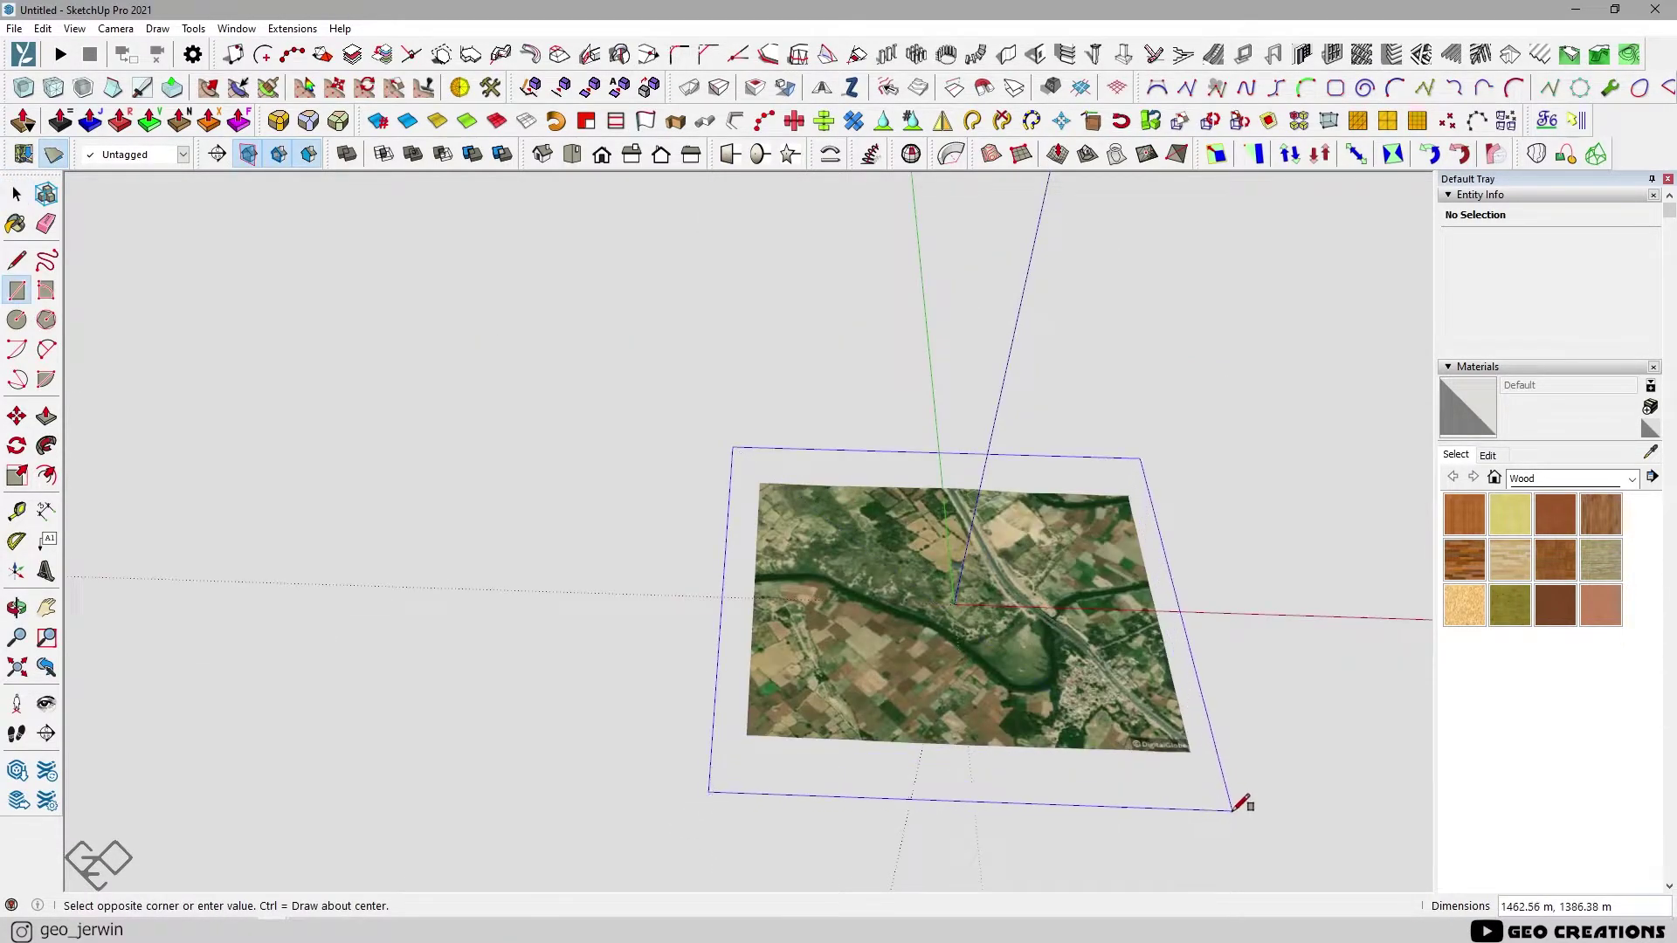
# Draw a flat rectangle covering the site and make it a group
pyautogui.click(1232, 810)
pyautogui.press('space')
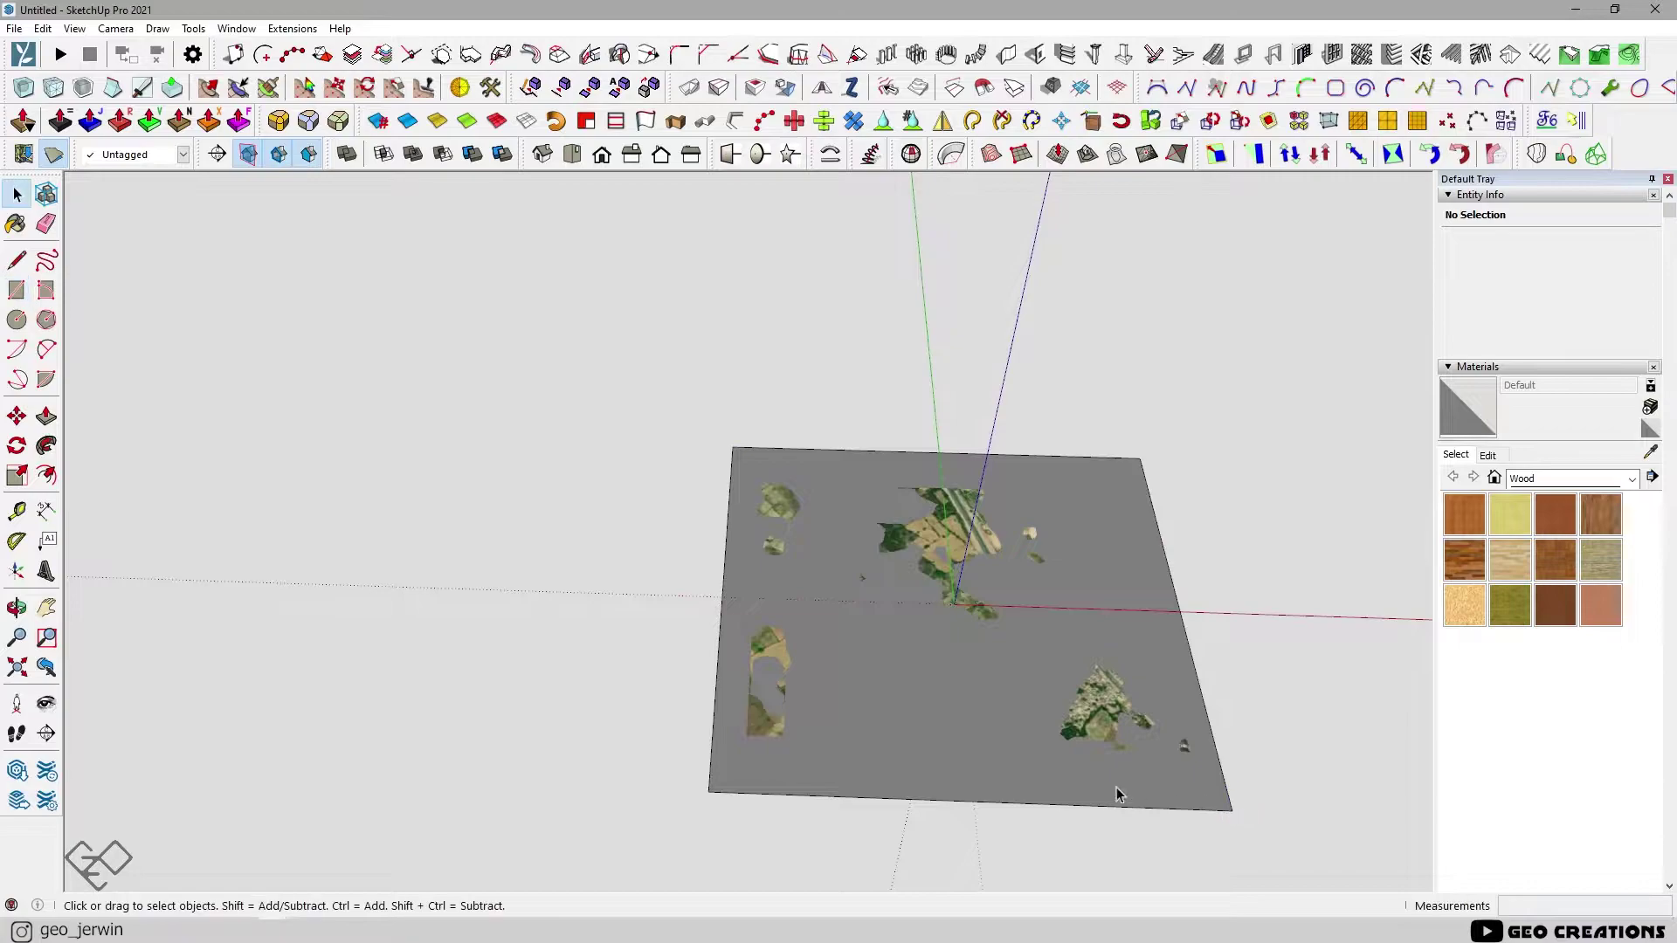
pyautogui.doubleClick(1113, 790)
pyautogui.rightClick(1112, 789)
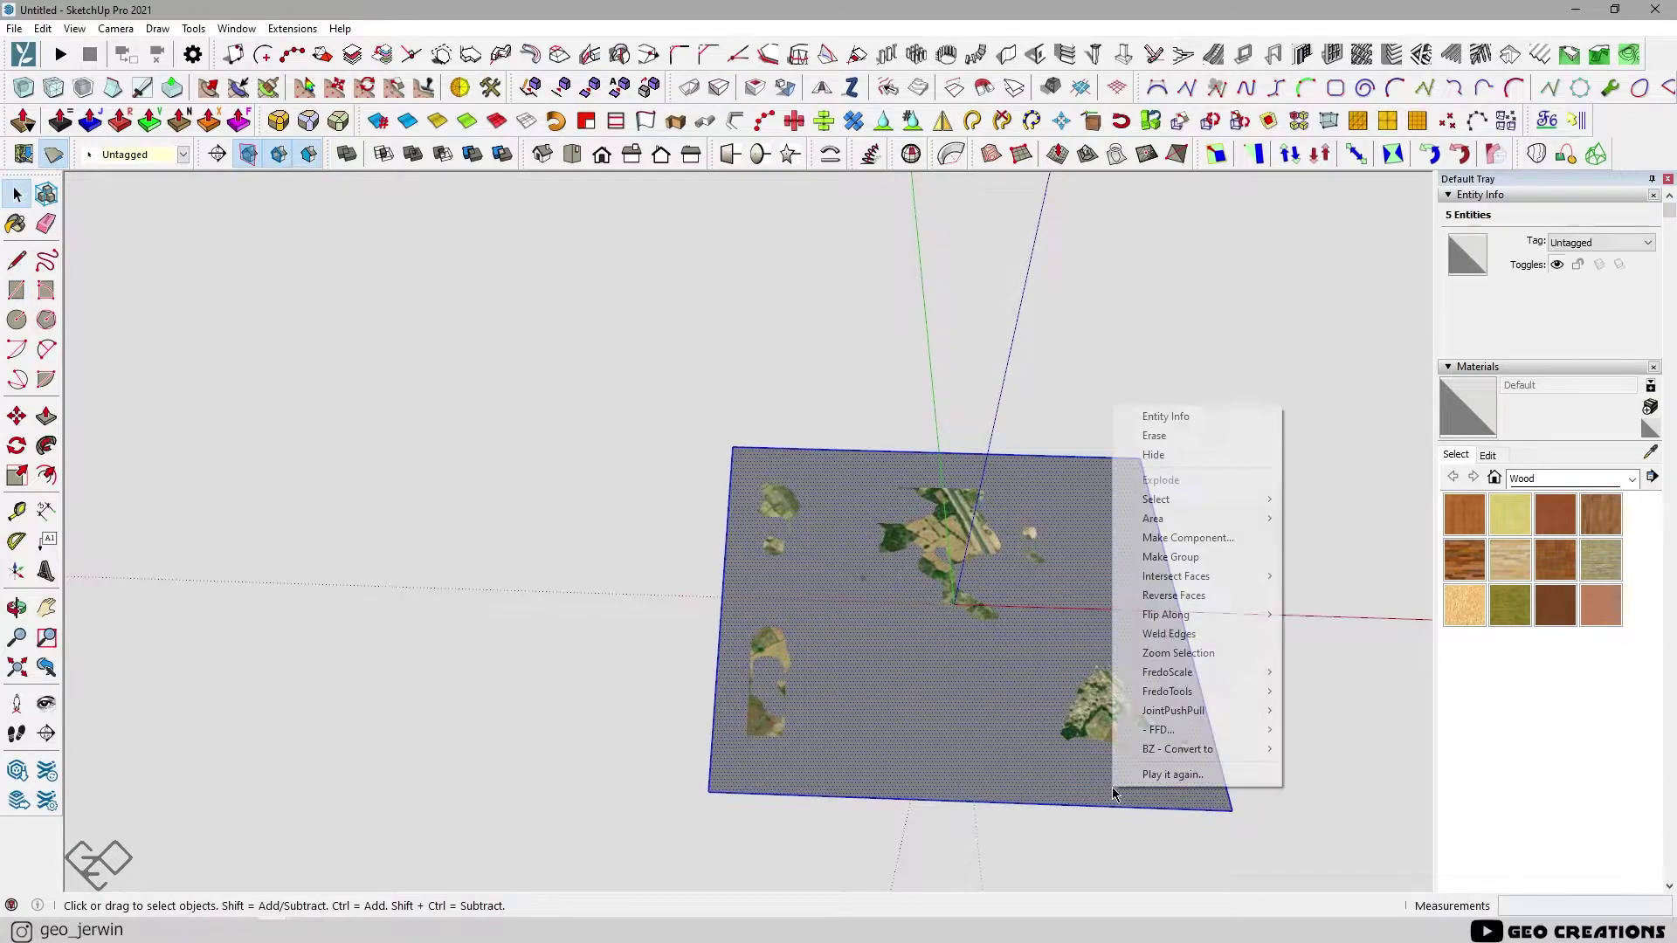
pyautogui.click(1165, 558)
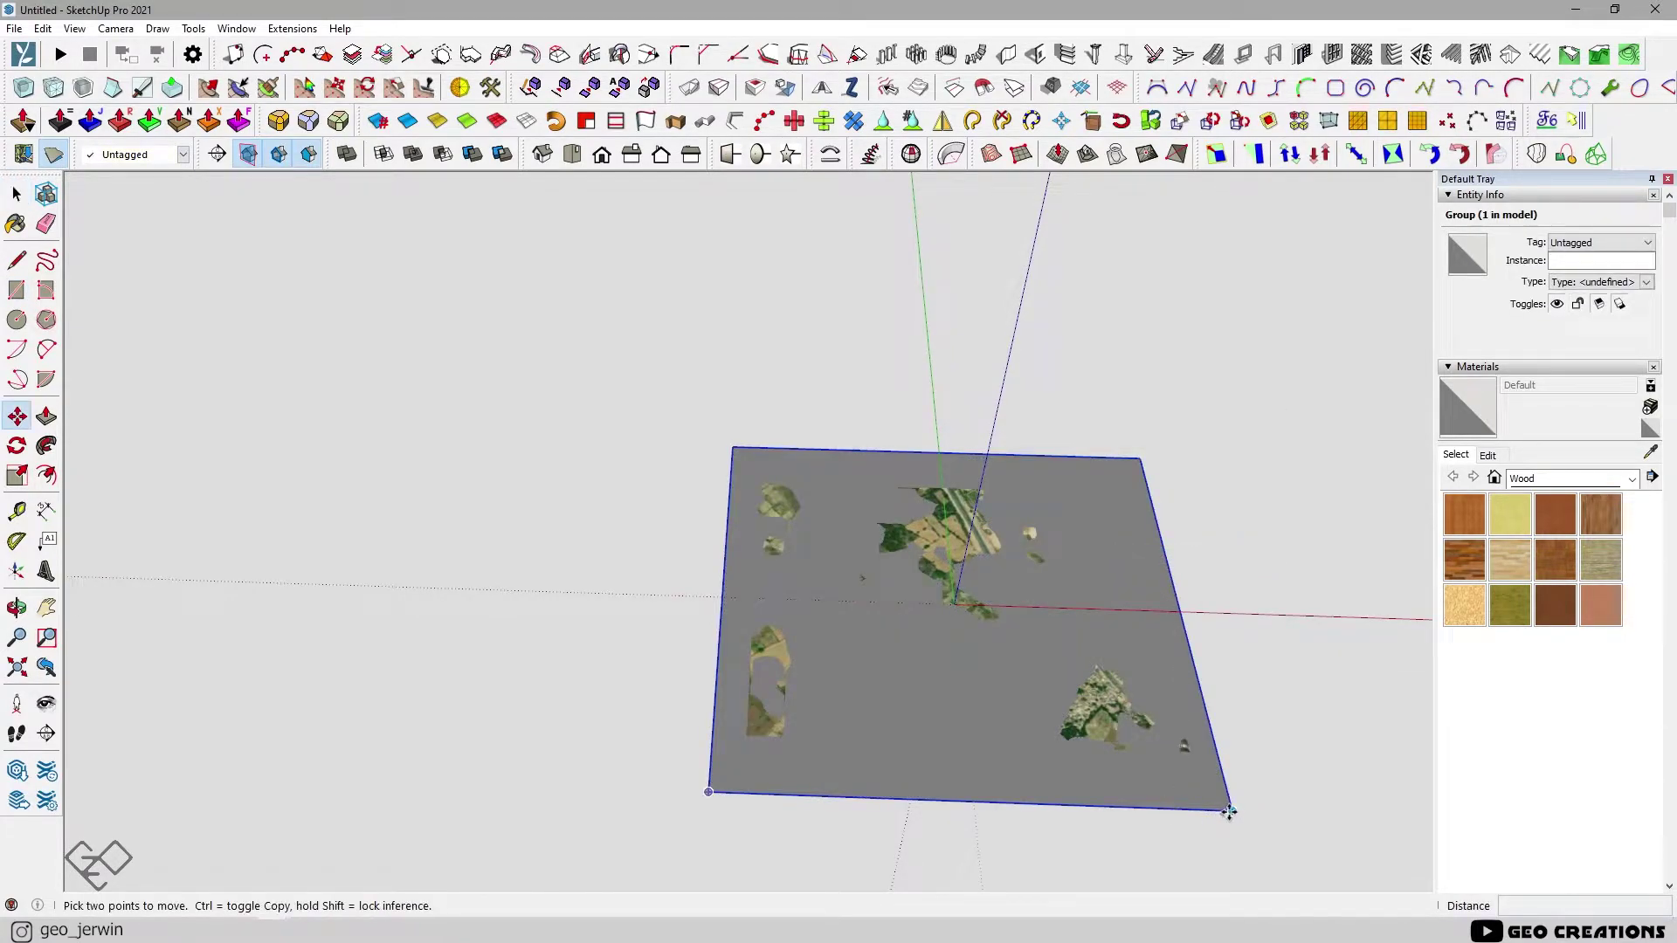
pyautogui.moveTo(1228, 811); pyautogui.dragTo(1074, 659, button='middle')
pyautogui.click(1074, 658)
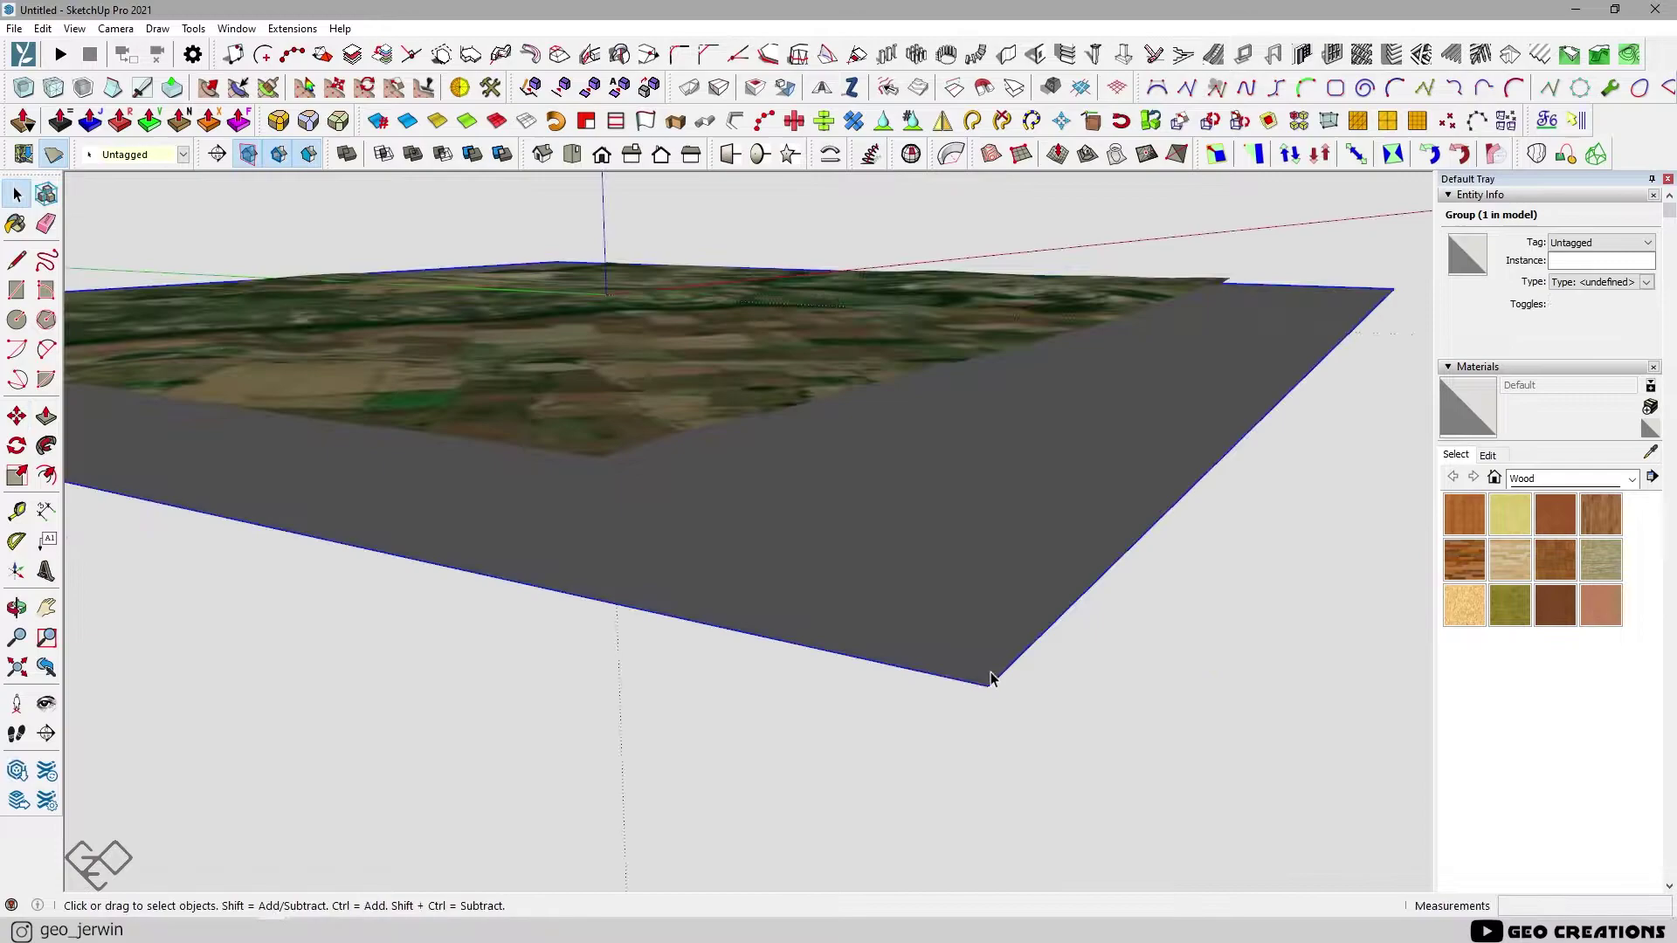
# Copy the grouped plane 1 m upward and array it into 50 copies with *50
pyautogui.click(988, 682)
pyautogui.press('ctrl')
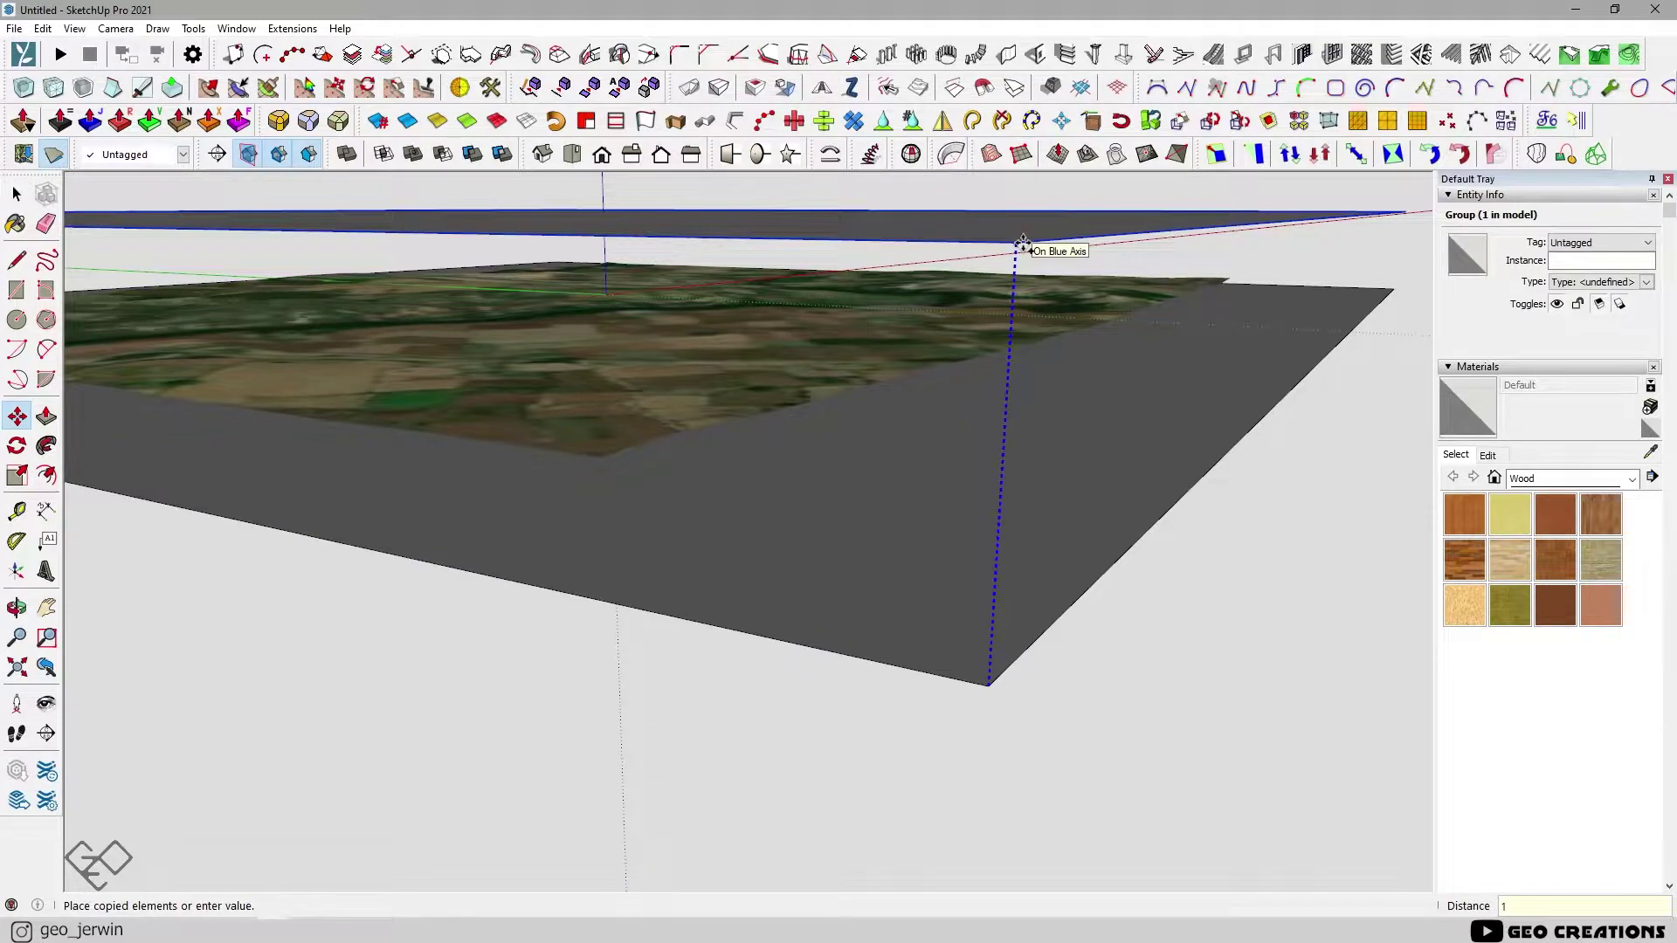
pyautogui.press('Return')
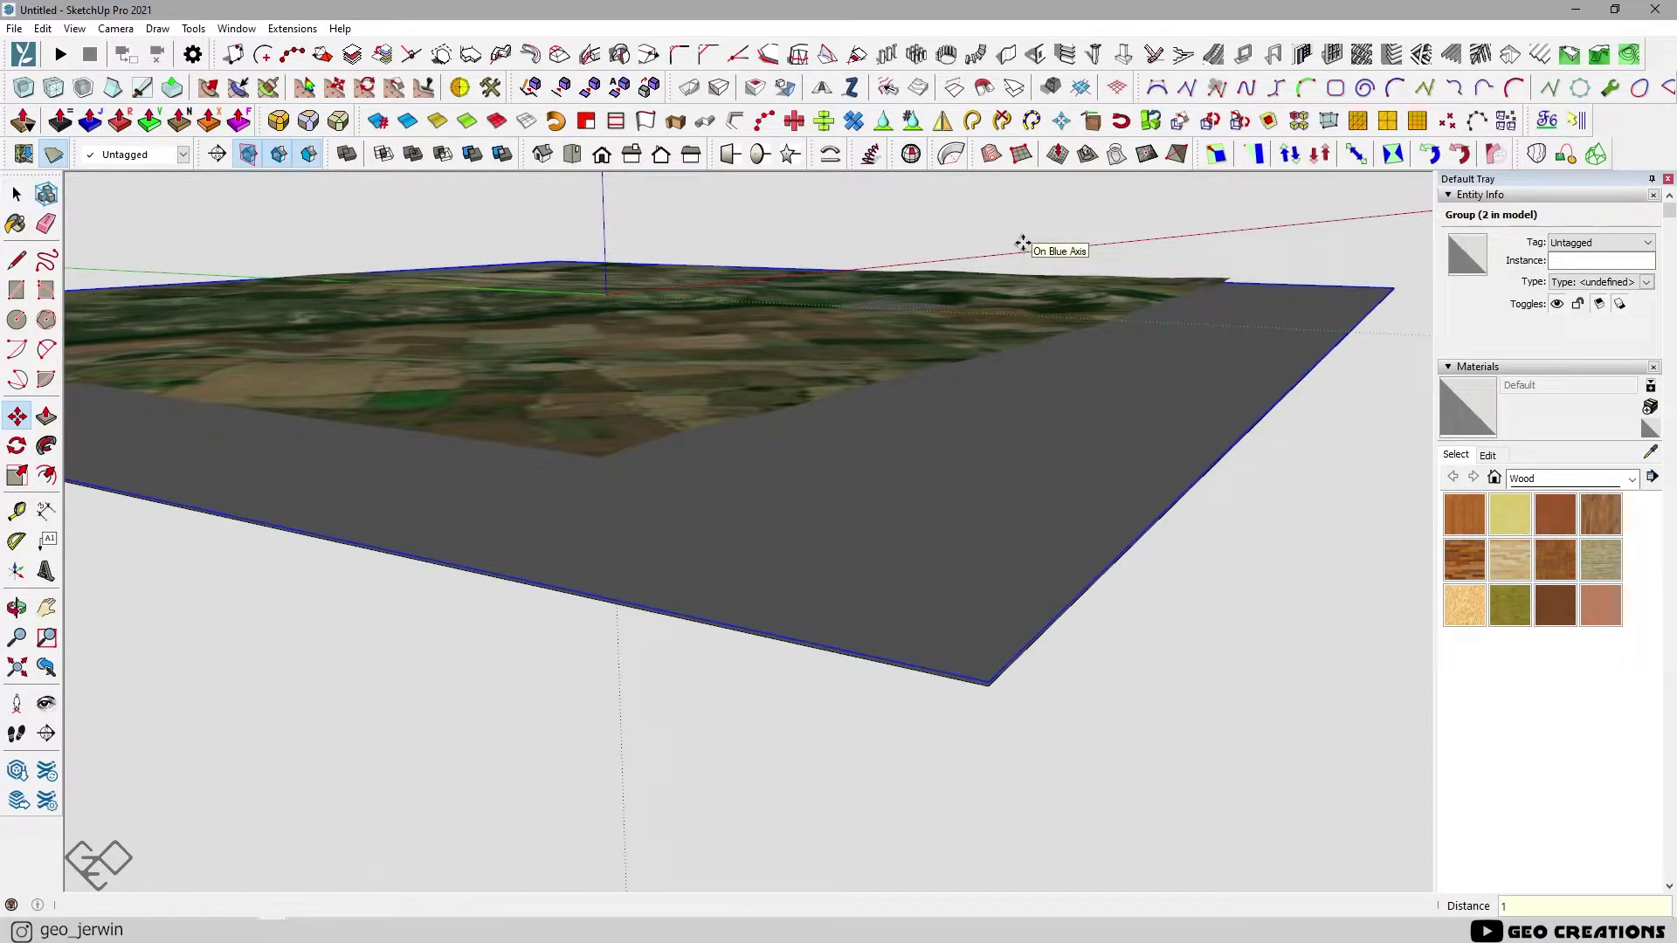
pyautogui.write('*')
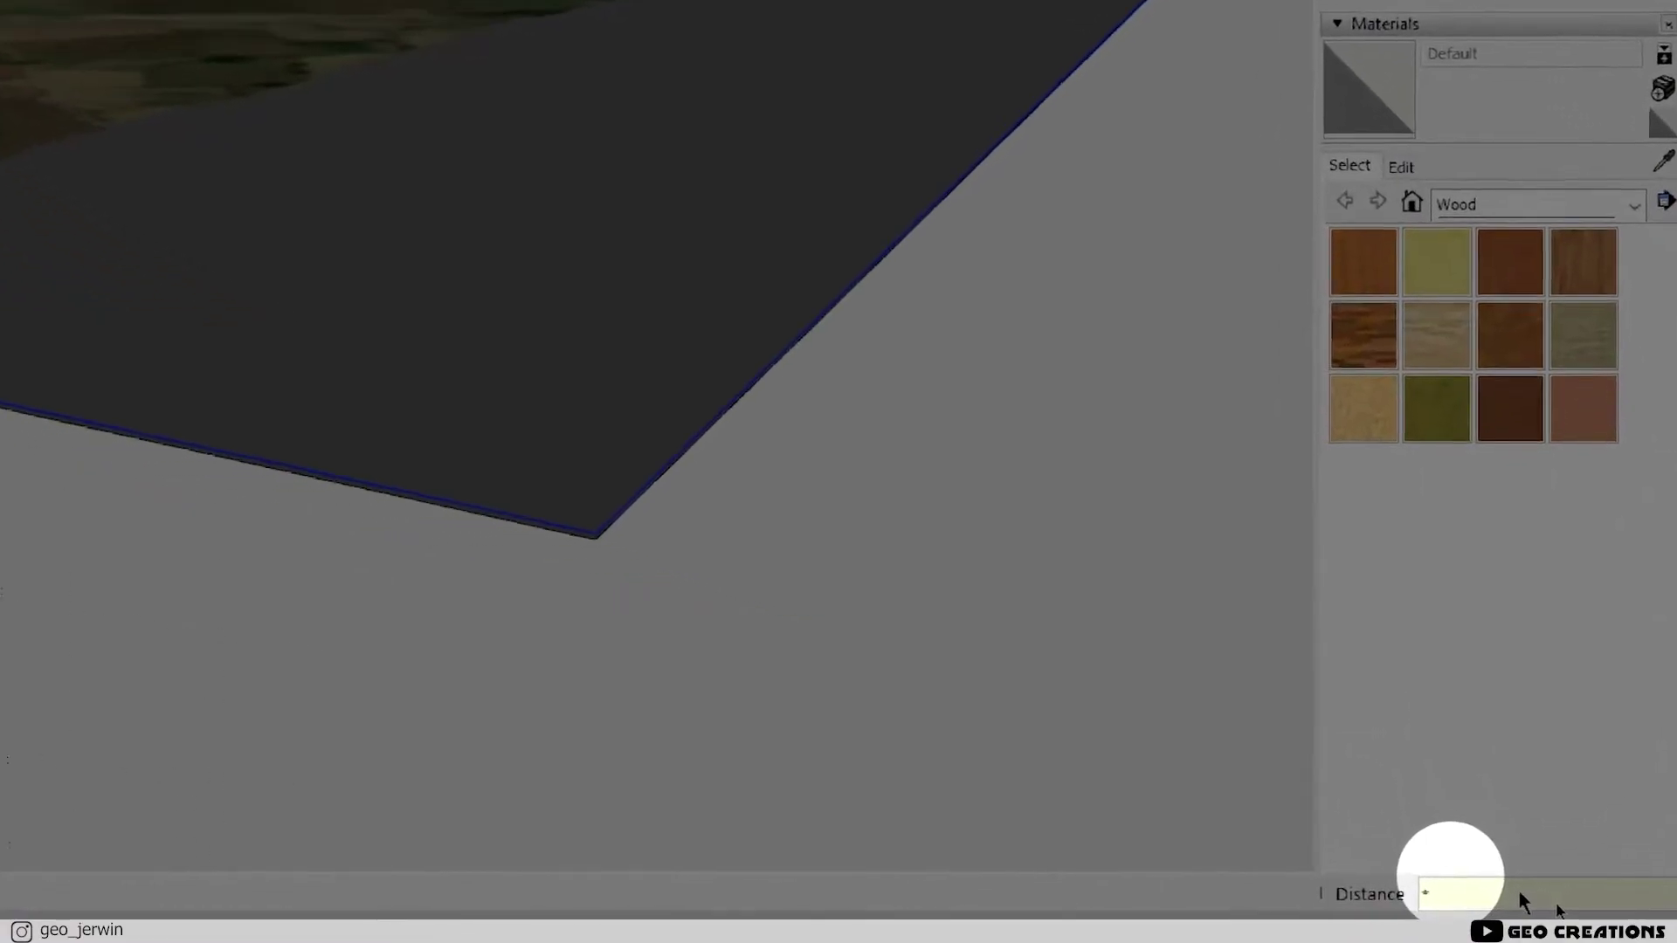
pyautogui.write('50')
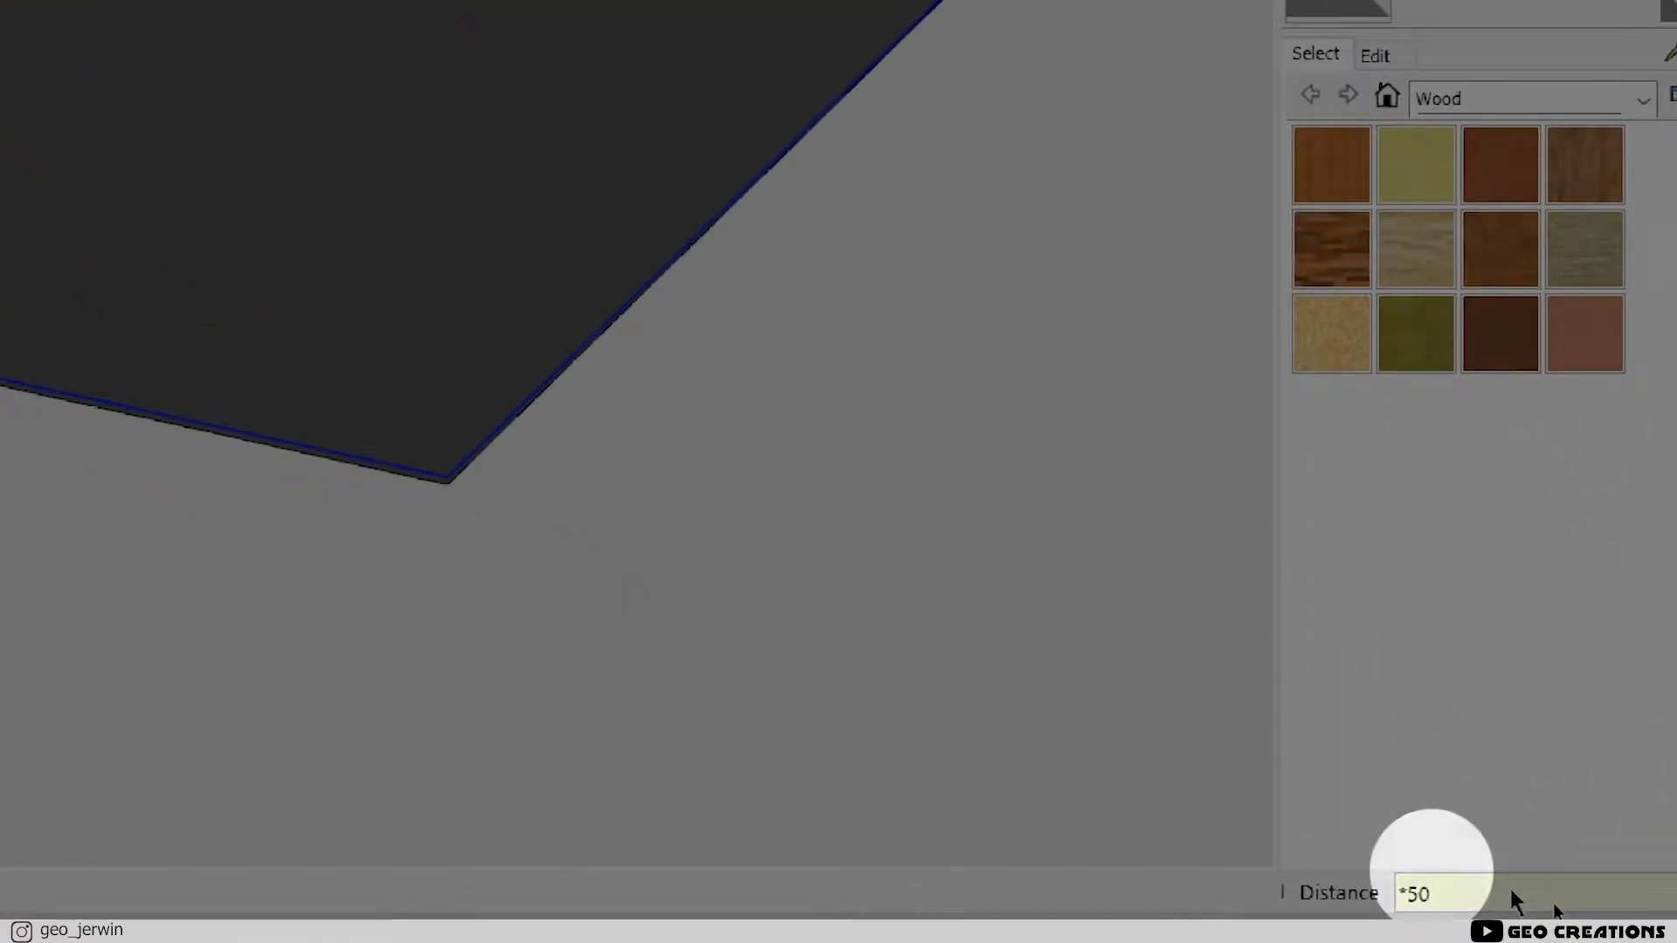
pyautogui.press('Return')
# In the Front view, select and delete the upper stacked layers above the terrain
pyautogui.moveTo(1067, 561); pyautogui.dragTo(445, 377, button='middle')
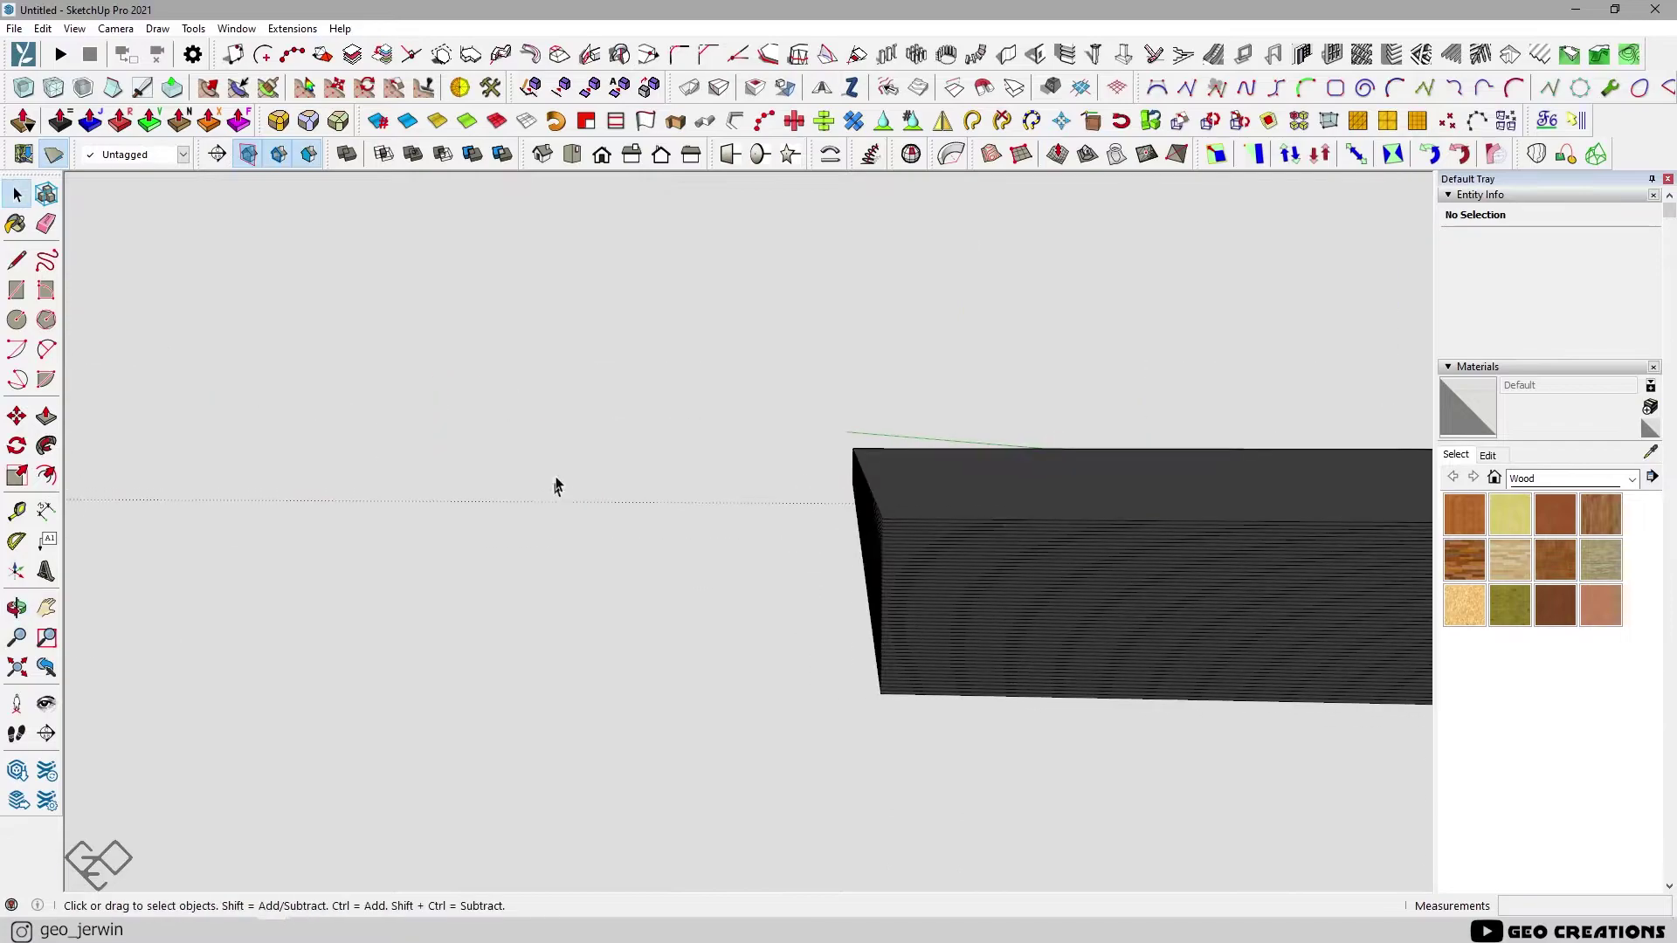
pyautogui.scroll(-3, 775, 501)
pyautogui.moveTo(774, 501); pyautogui.dragTo(944, 513, button='middle')
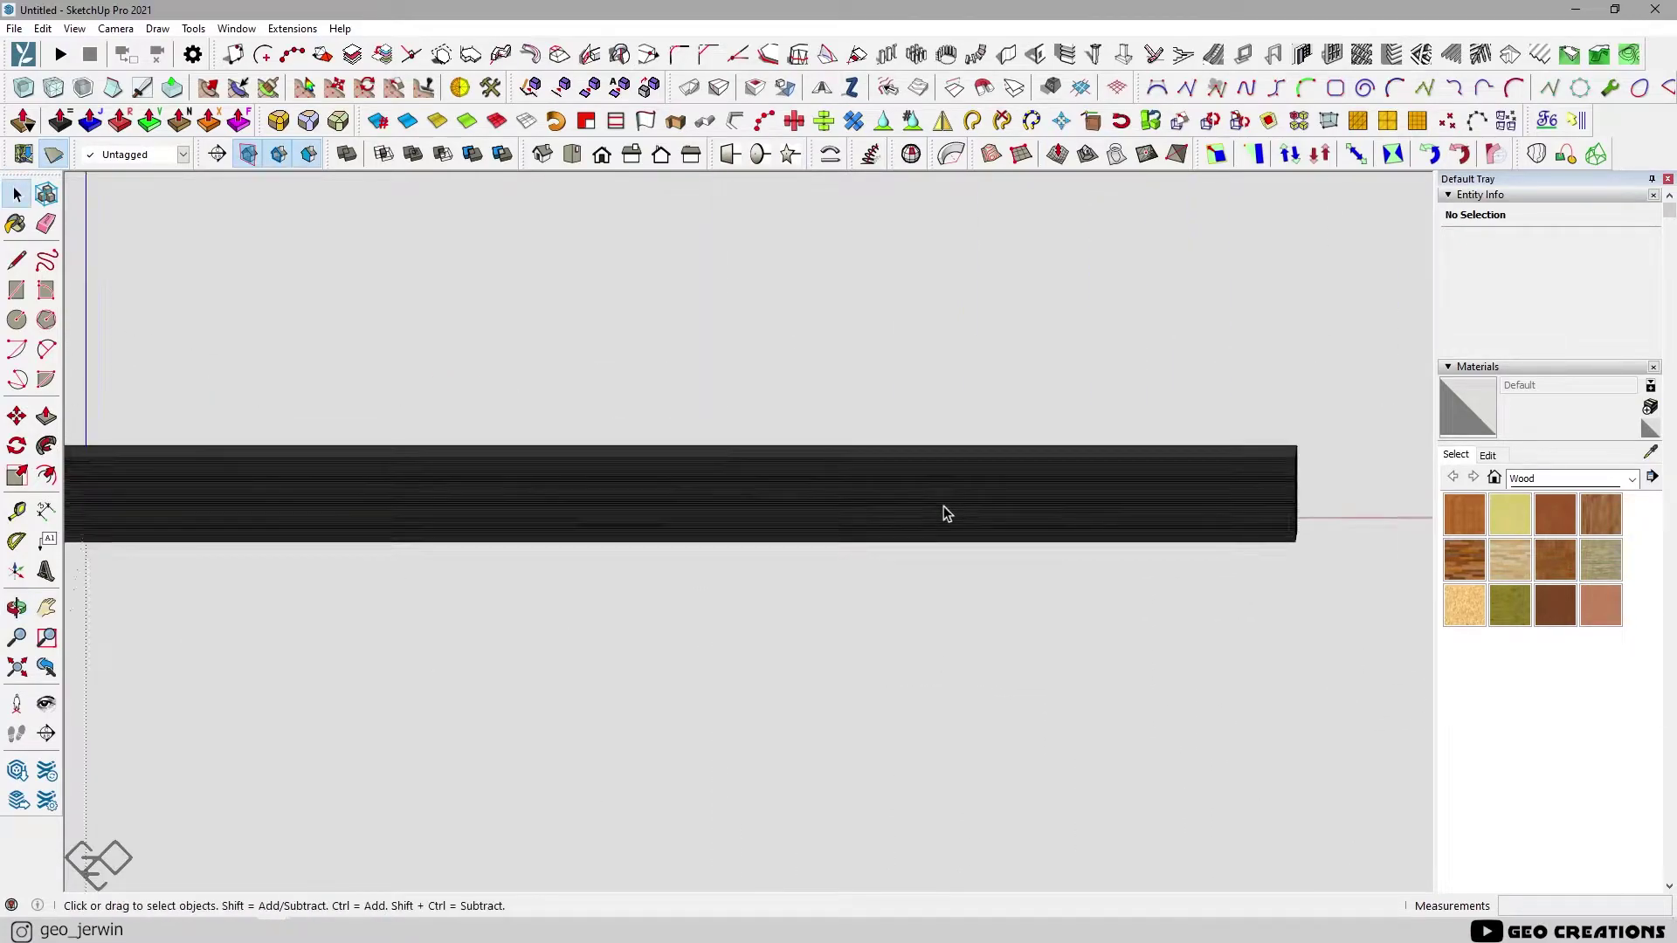
pyautogui.click(602, 155)
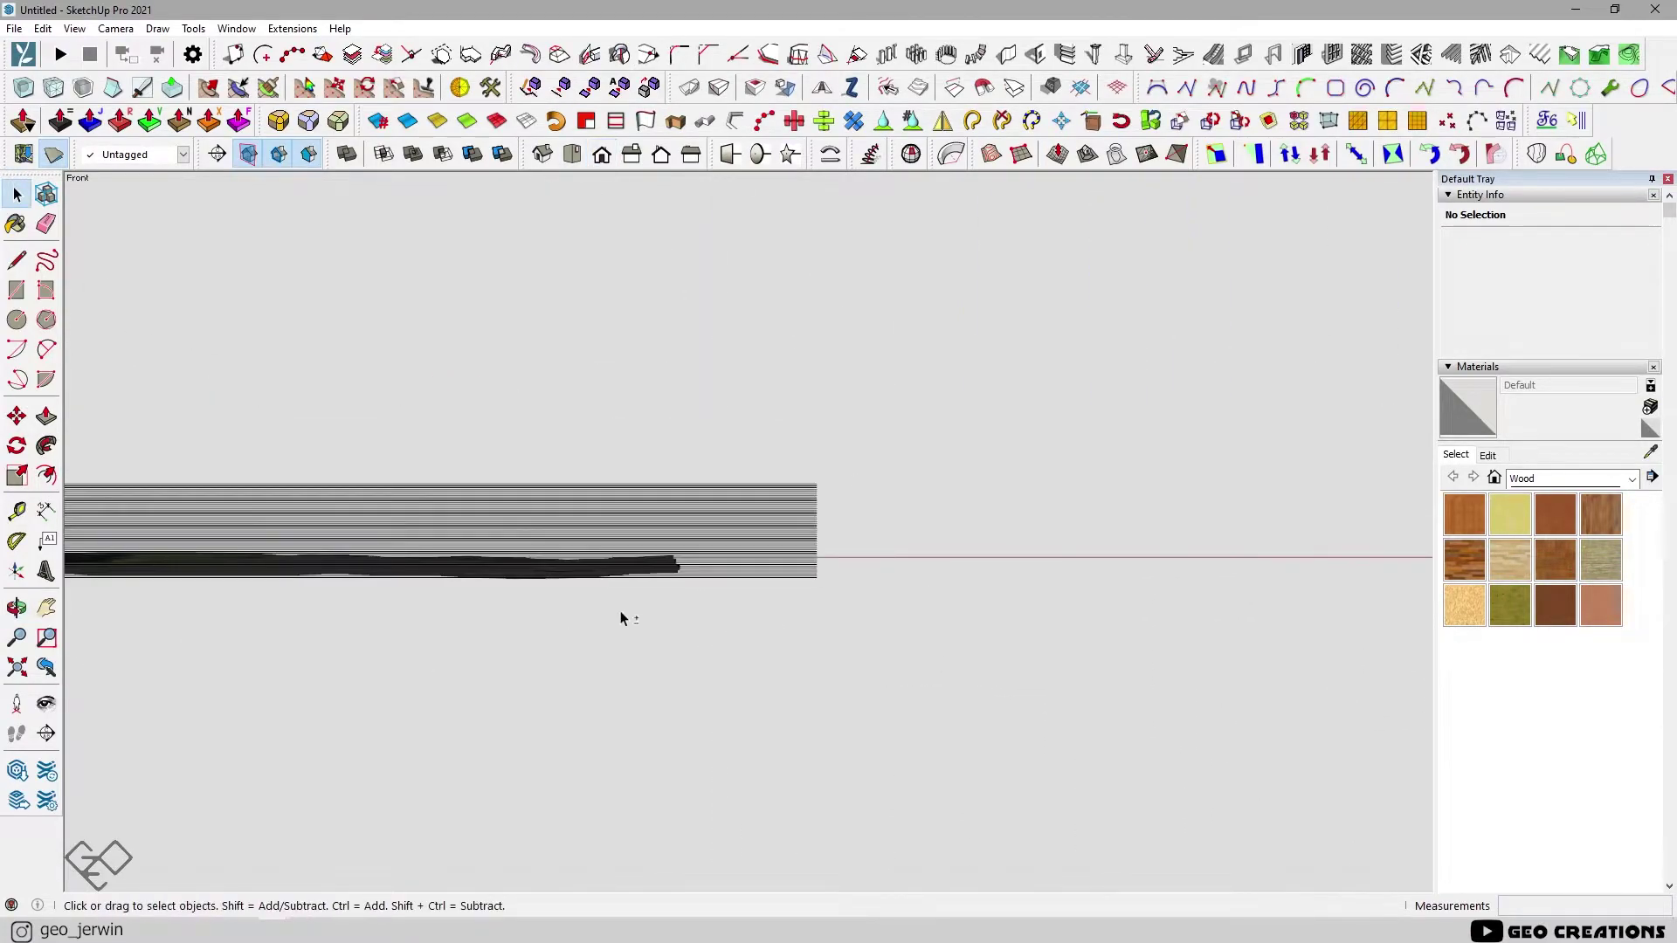
pyautogui.moveTo(621, 618); pyautogui.dragTo(1042, 457, button='middle')
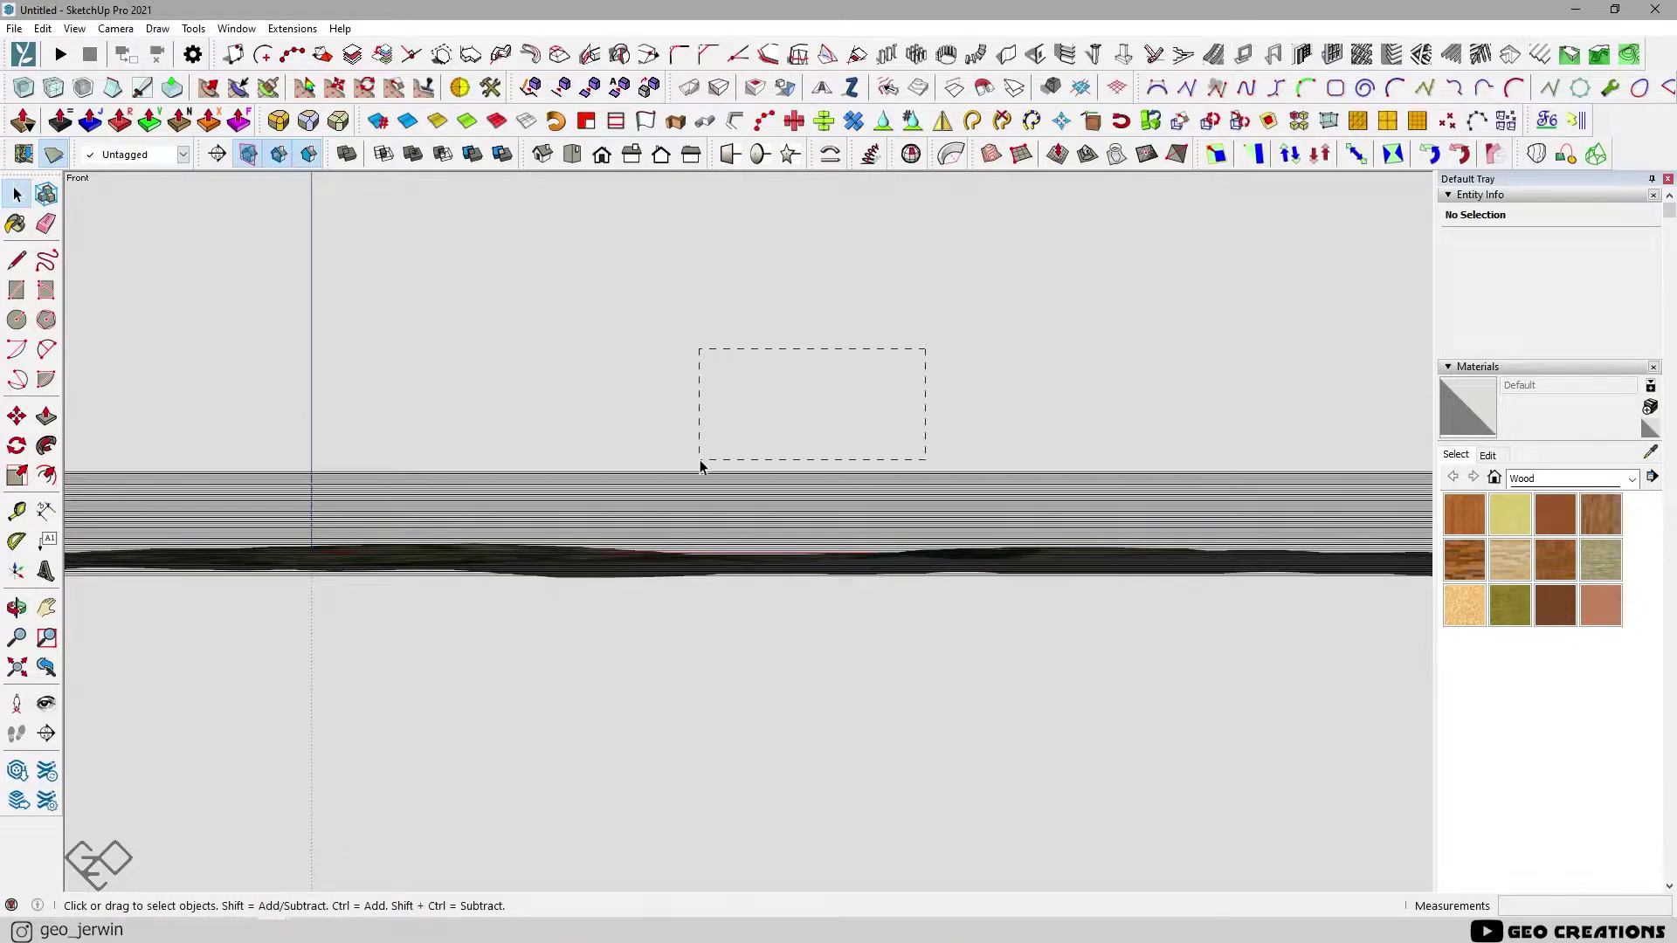
pyautogui.moveTo(525, 530); pyautogui.dragTo(530, 534)
pyautogui.press('Delete')
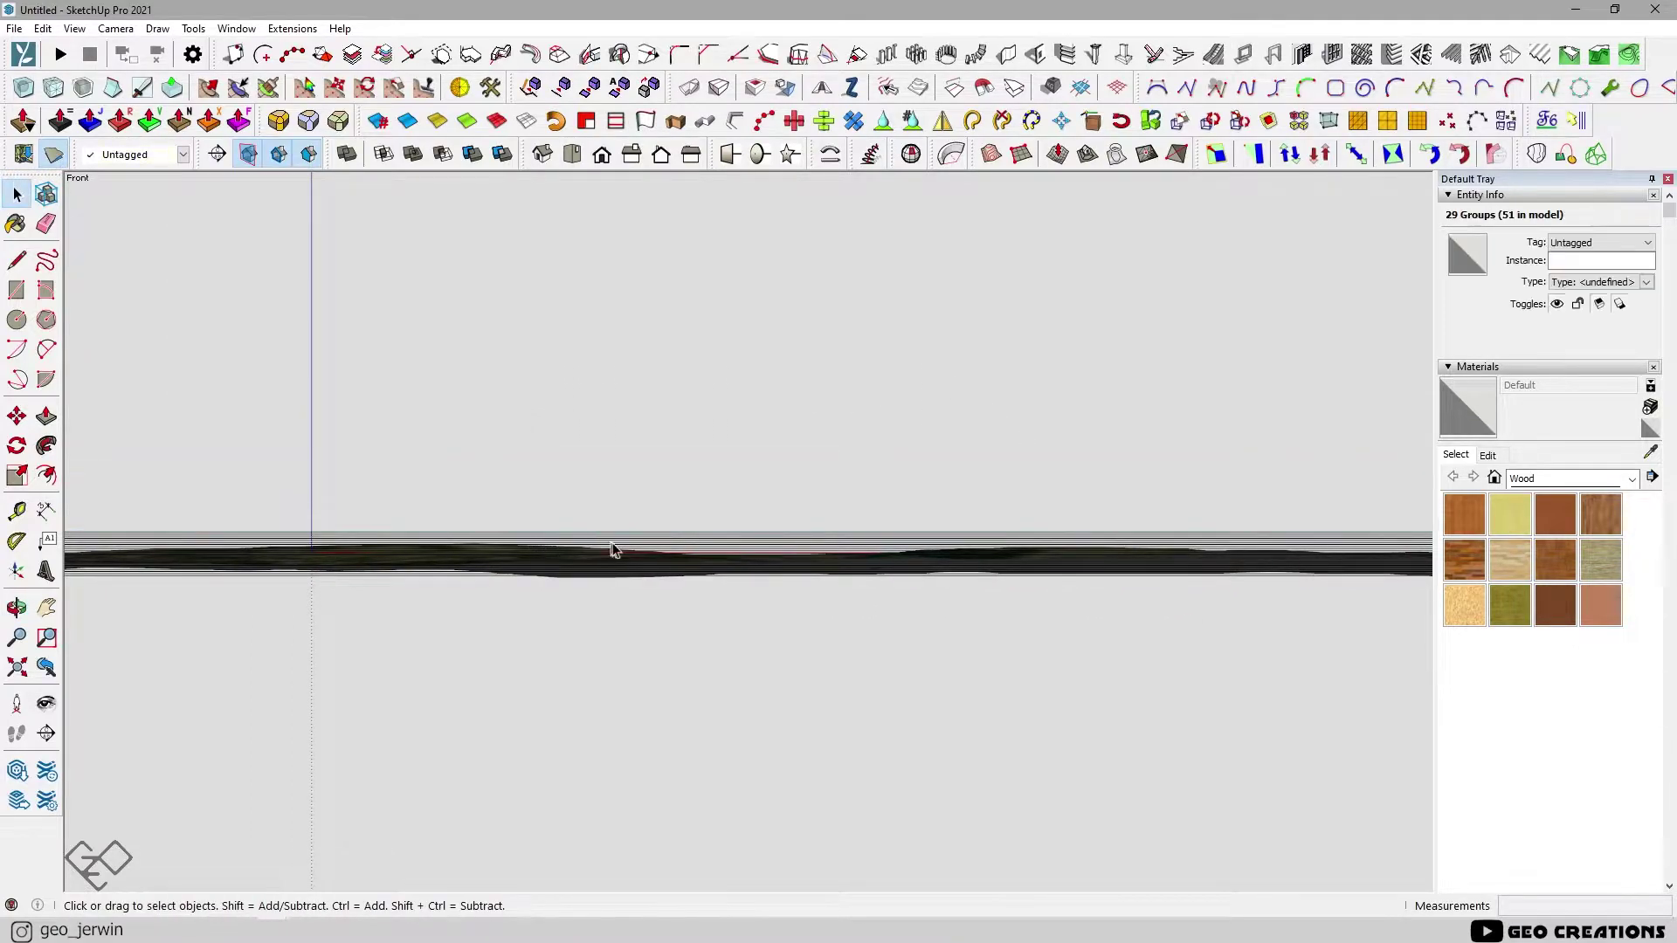
# Pan to the bar's left end and crossing-select the whole stacked bar
pyautogui.scroll(-5, 611, 552)
pyautogui.scroll(3, 589, 565)
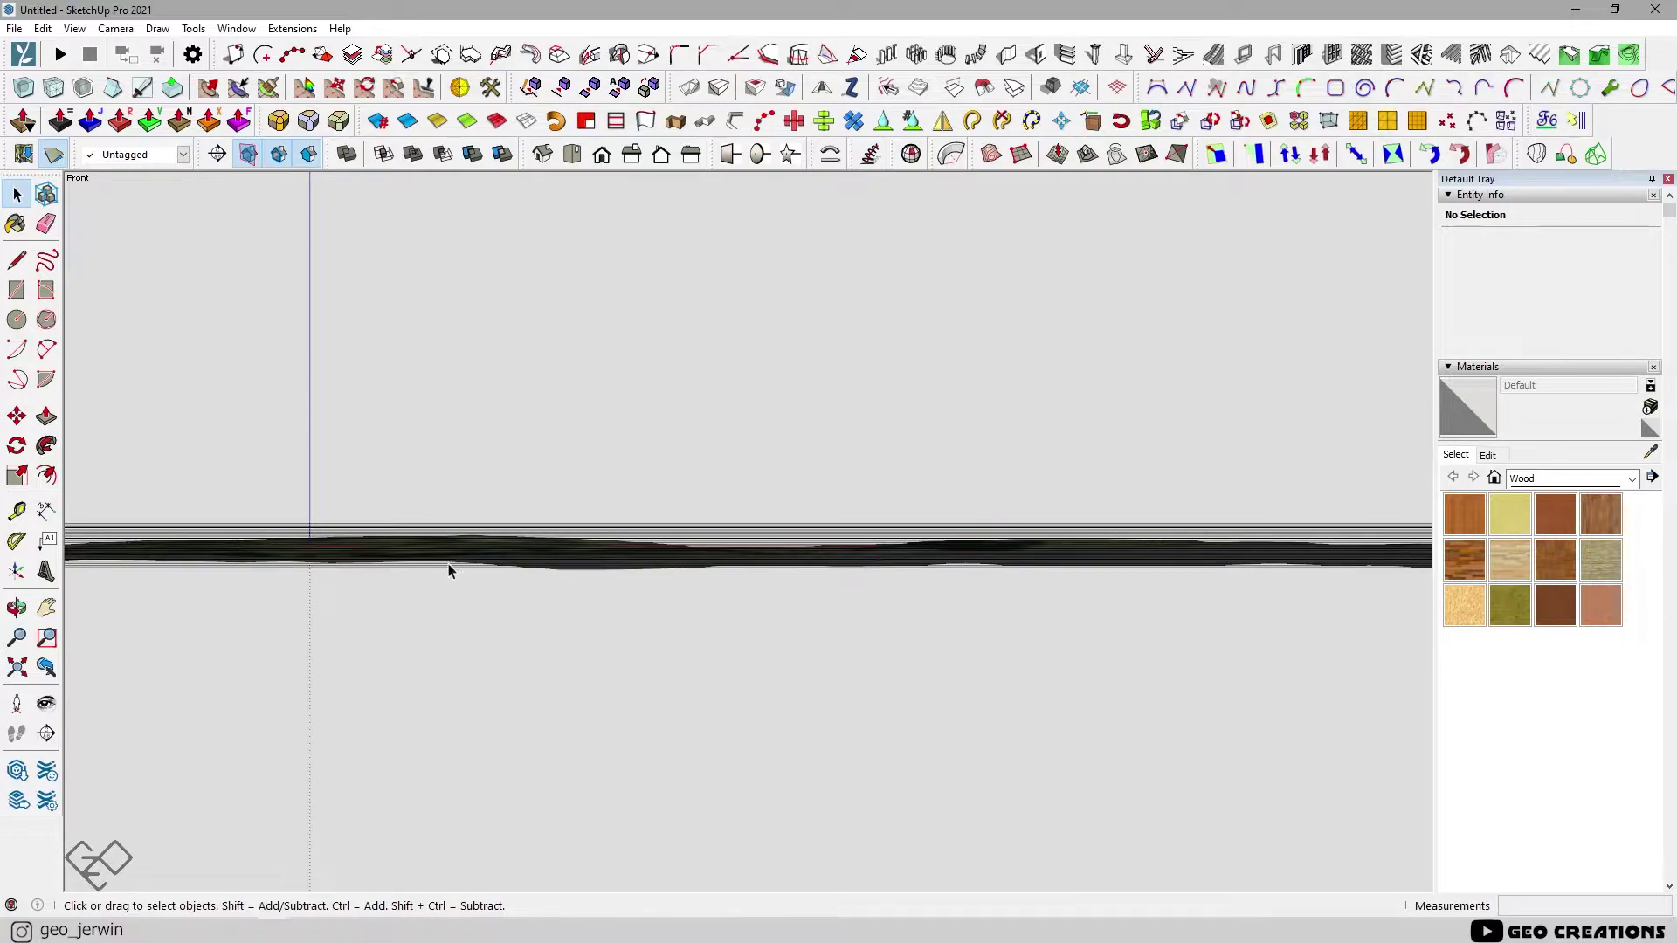
pyautogui.keyDown('shift'); pyautogui.moveTo(449, 570); pyautogui.dragTo(584, 600, button='middle'); pyautogui.keyUp('shift')
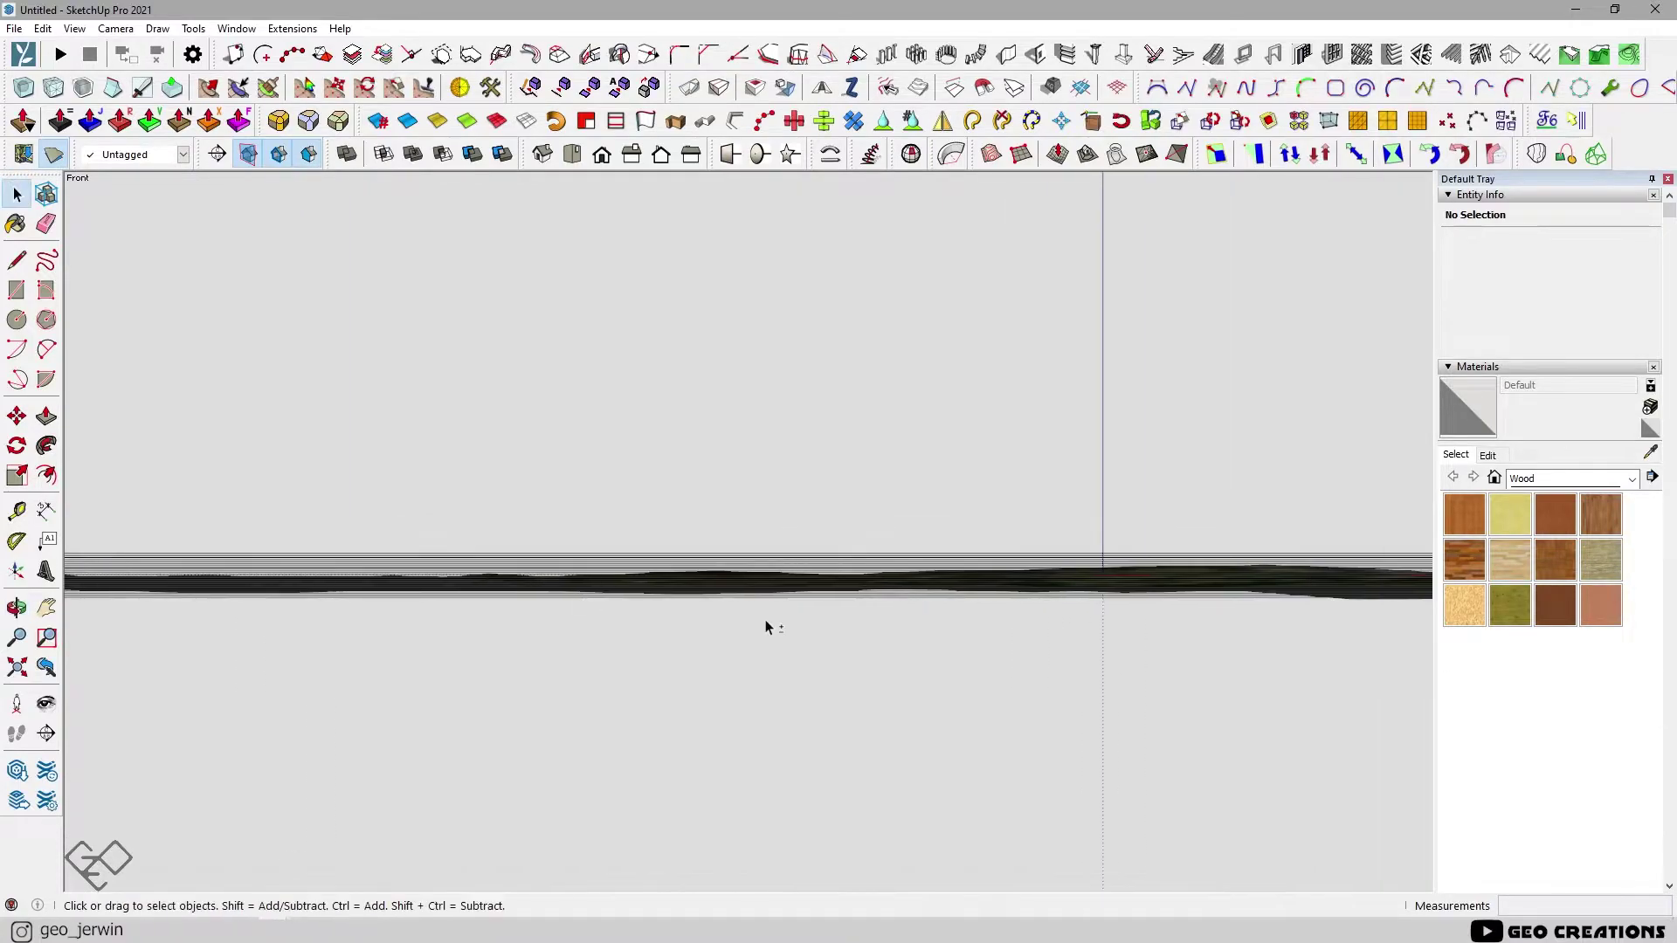
pyautogui.keyDown('shift'); pyautogui.moveTo(765, 627); pyautogui.dragTo(1245, 651, button='middle'); pyautogui.keyUp('shift')
pyautogui.moveTo(497, 522); pyautogui.dragTo(493, 526)
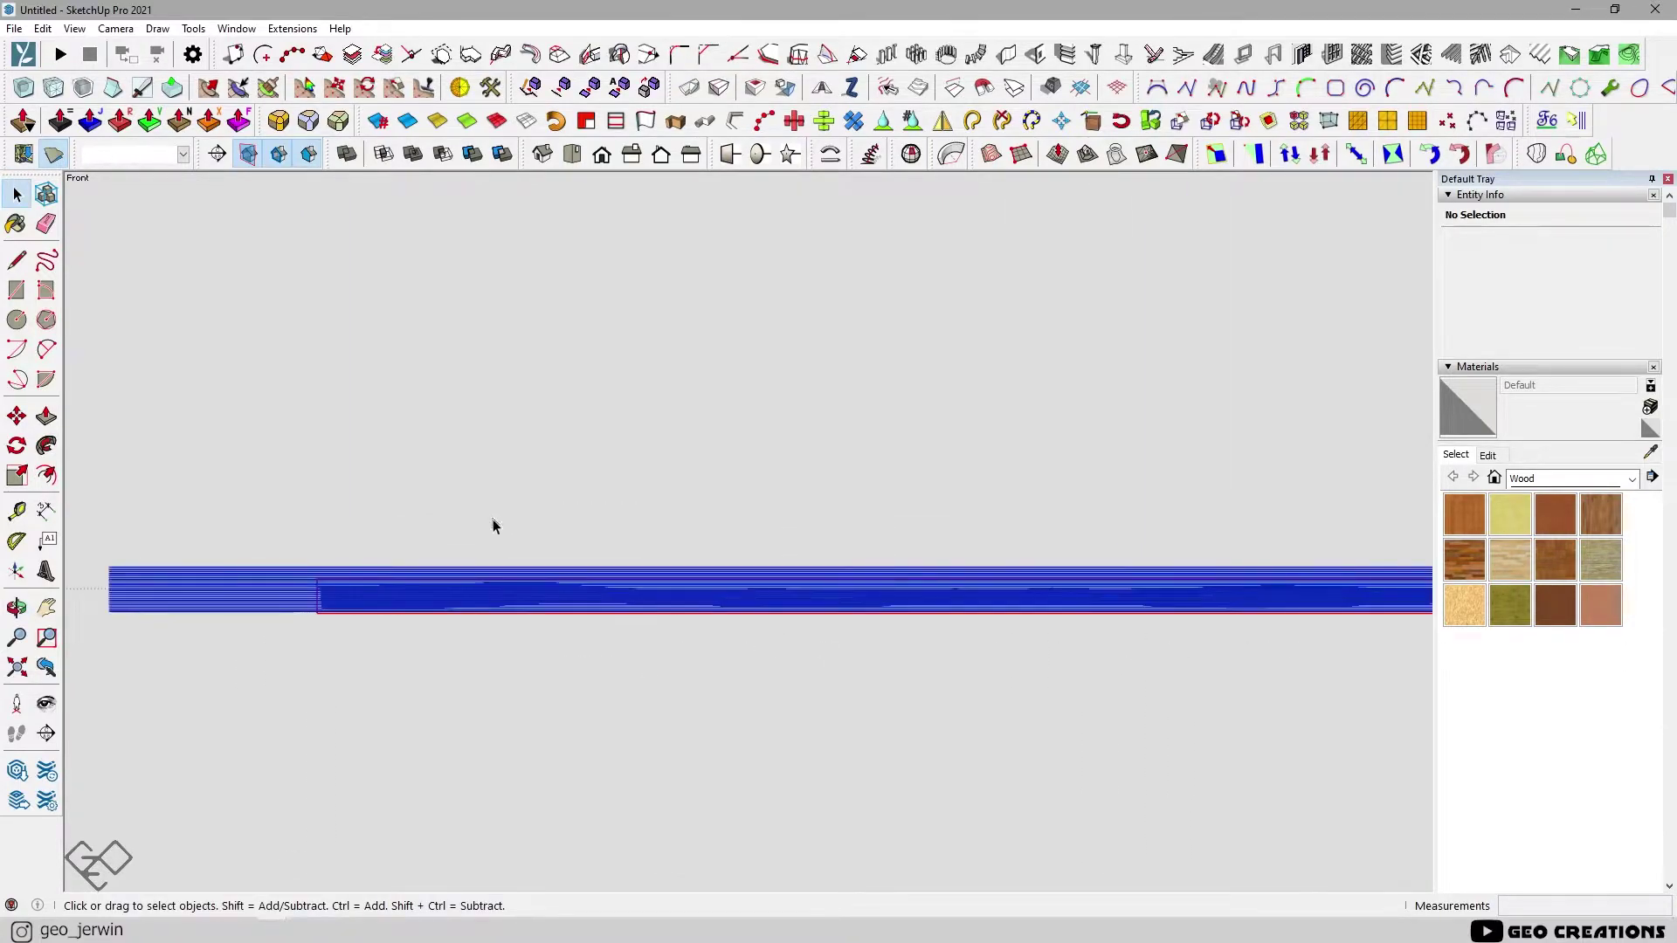
# Intersect the selected faces with the model and delete the 21 leftover groups
pyautogui.rightClick(518, 591)
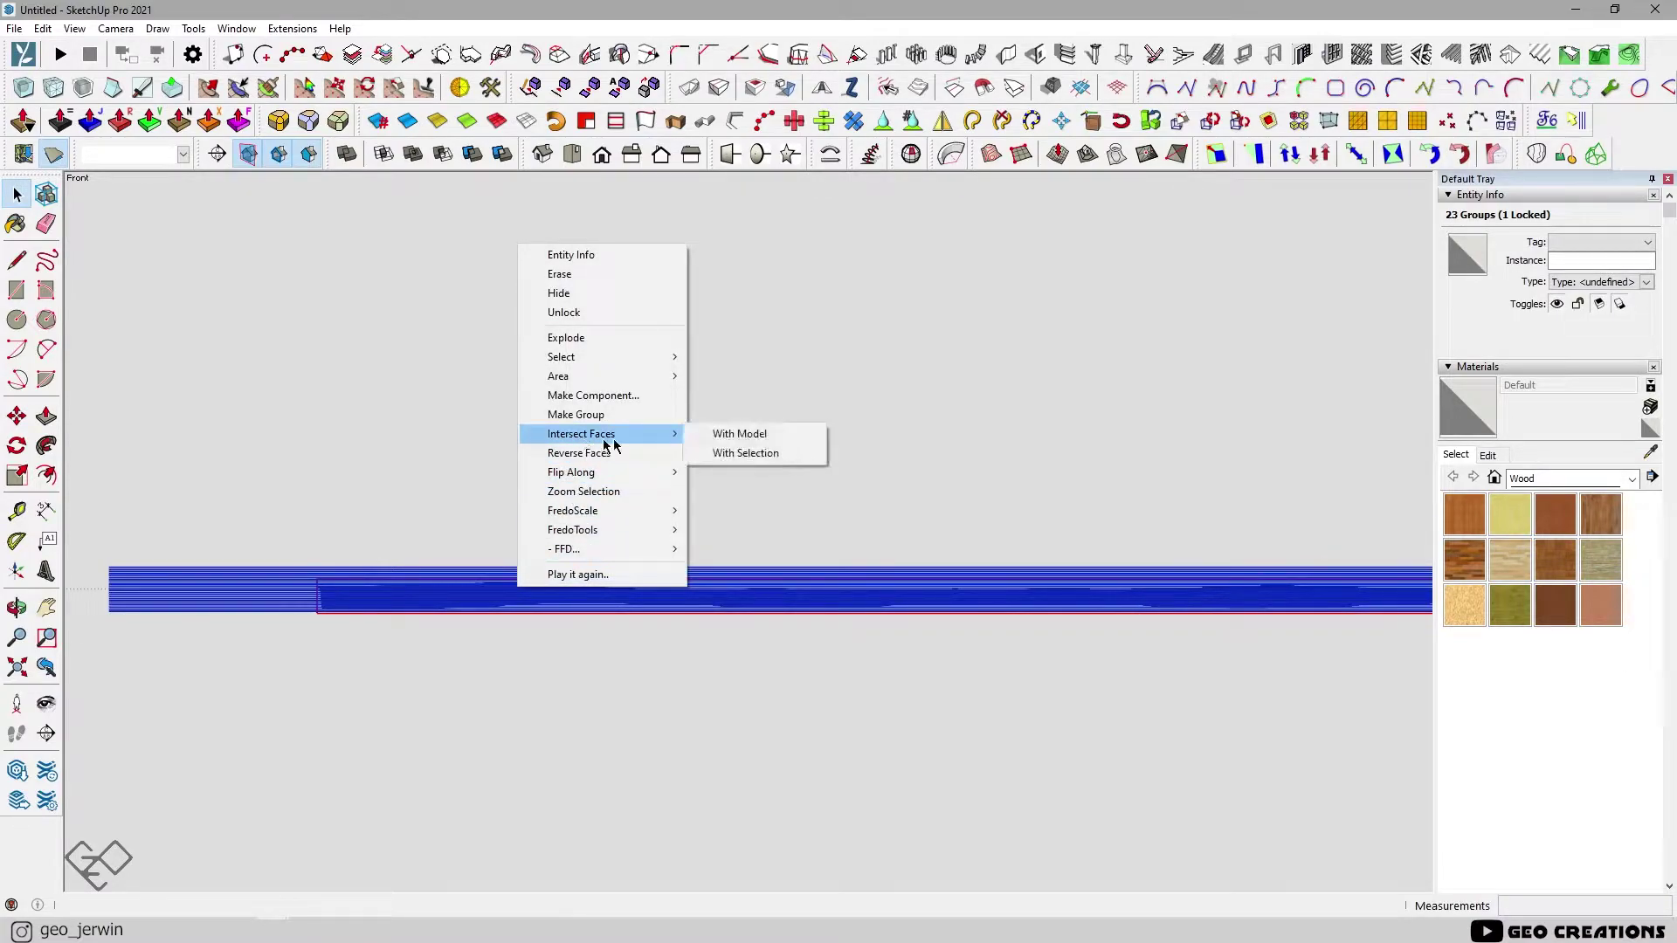
pyautogui.click(791, 441)
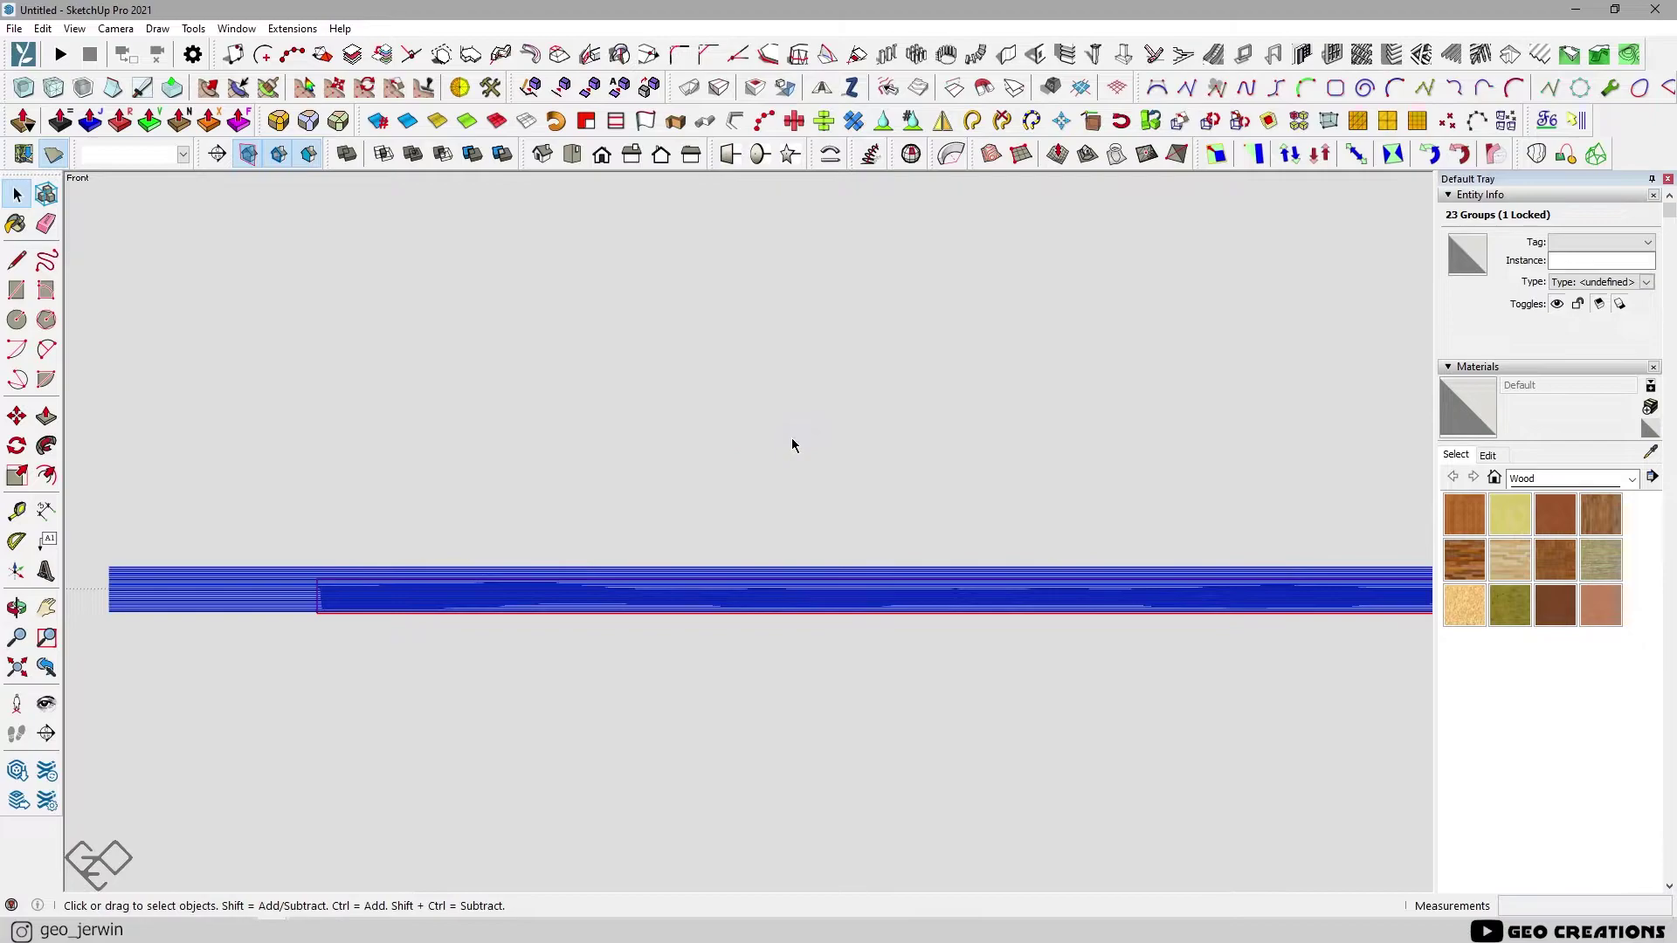
pyautogui.moveTo(429, 632); pyautogui.dragTo(378, 550)
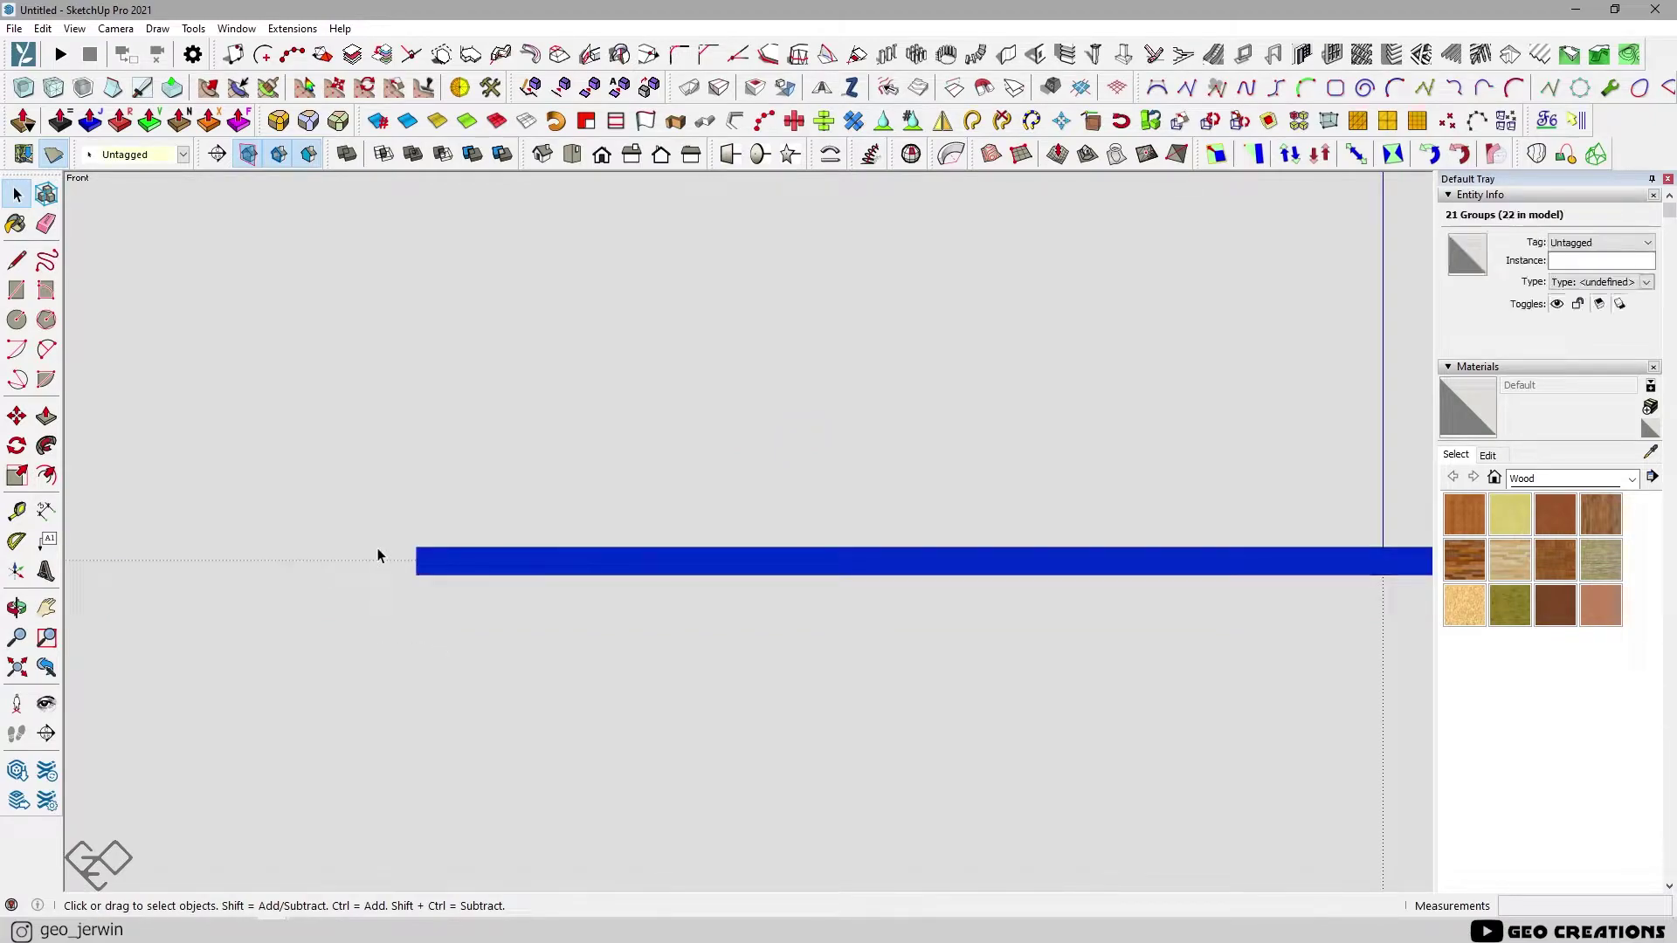
pyautogui.press('Delete')
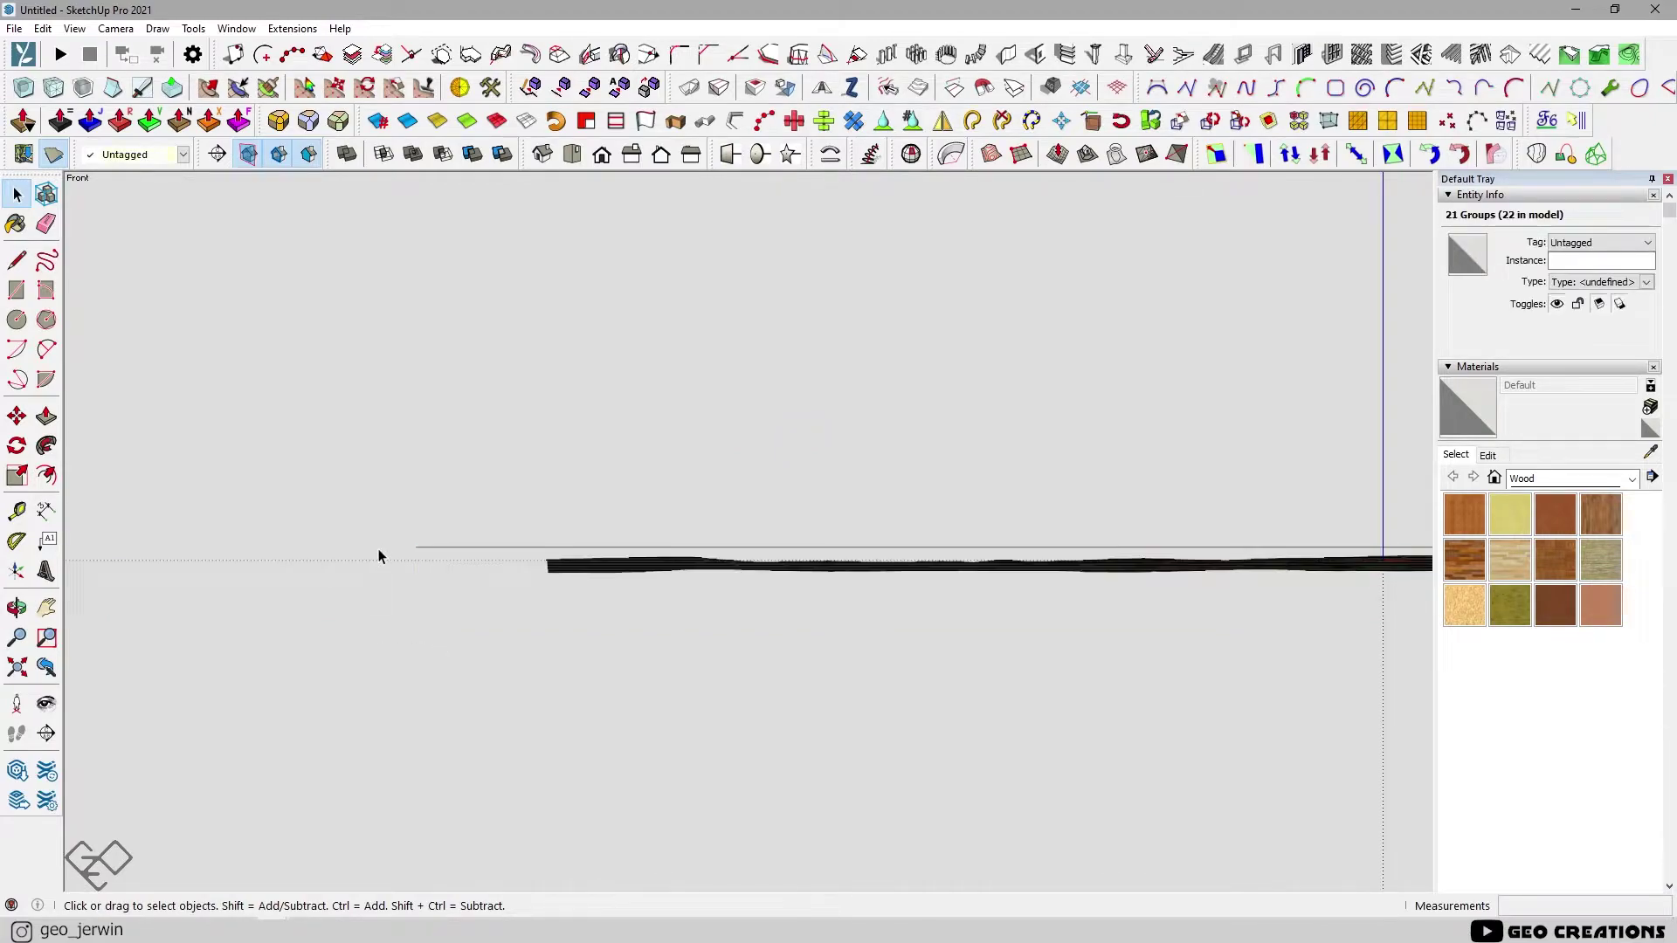
# Orbit to the textured terrain and select the image with its contour lines
pyautogui.click(405, 560)
pyautogui.moveTo(385, 443); pyautogui.dragTo(547, 495, button='middle')
pyautogui.moveTo(1045, 818); pyautogui.dragTo(1045, 818)
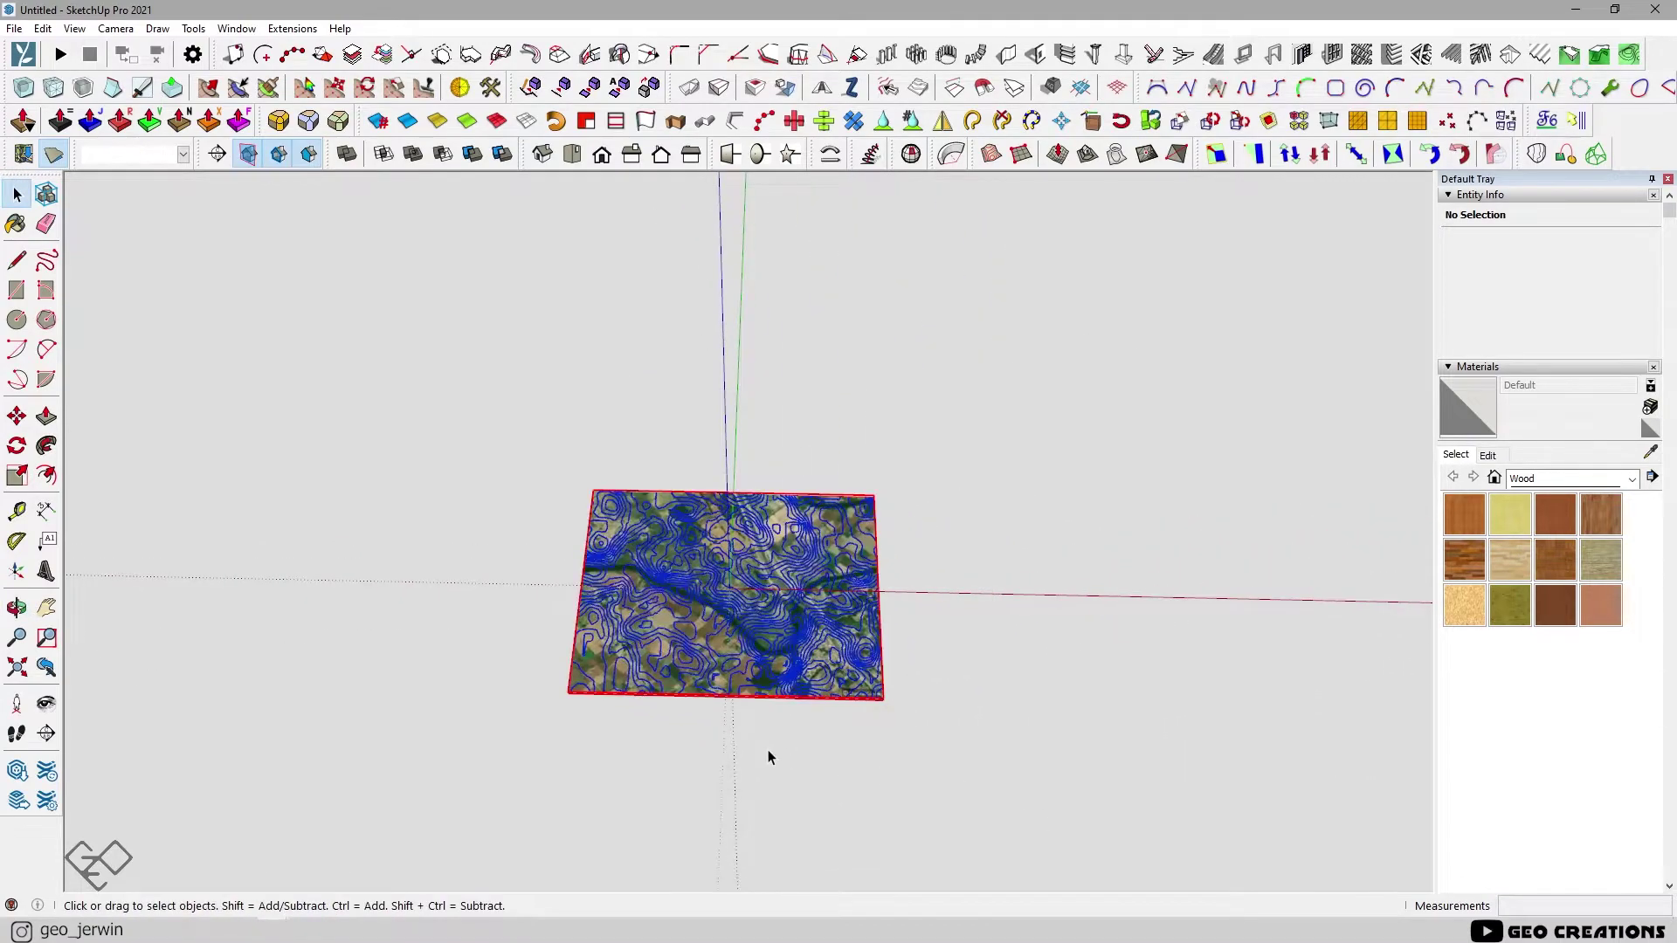
# Move the contour lines off the satellite image to sit beside it
pyautogui.click(591, 740)
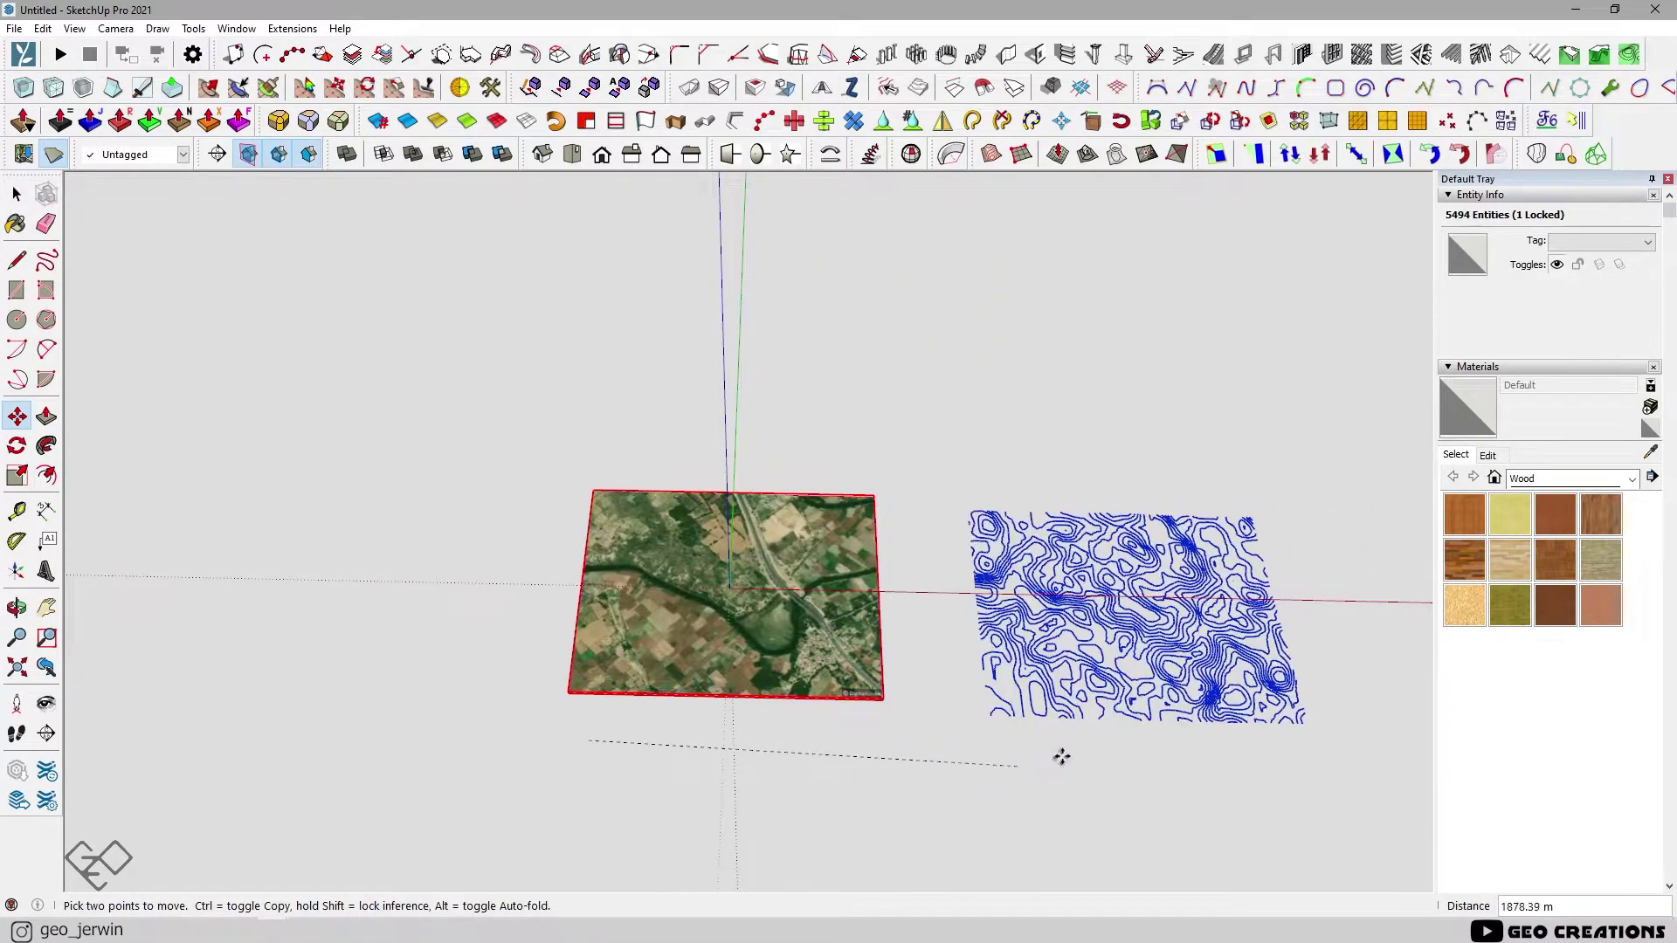
pyautogui.click(1074, 752)
pyautogui.press('space')
pyautogui.click(1173, 776)
pyautogui.moveTo(1190, 737); pyautogui.dragTo(1108, 674, button='middle')
pyautogui.scroll(5, 1039, 682)
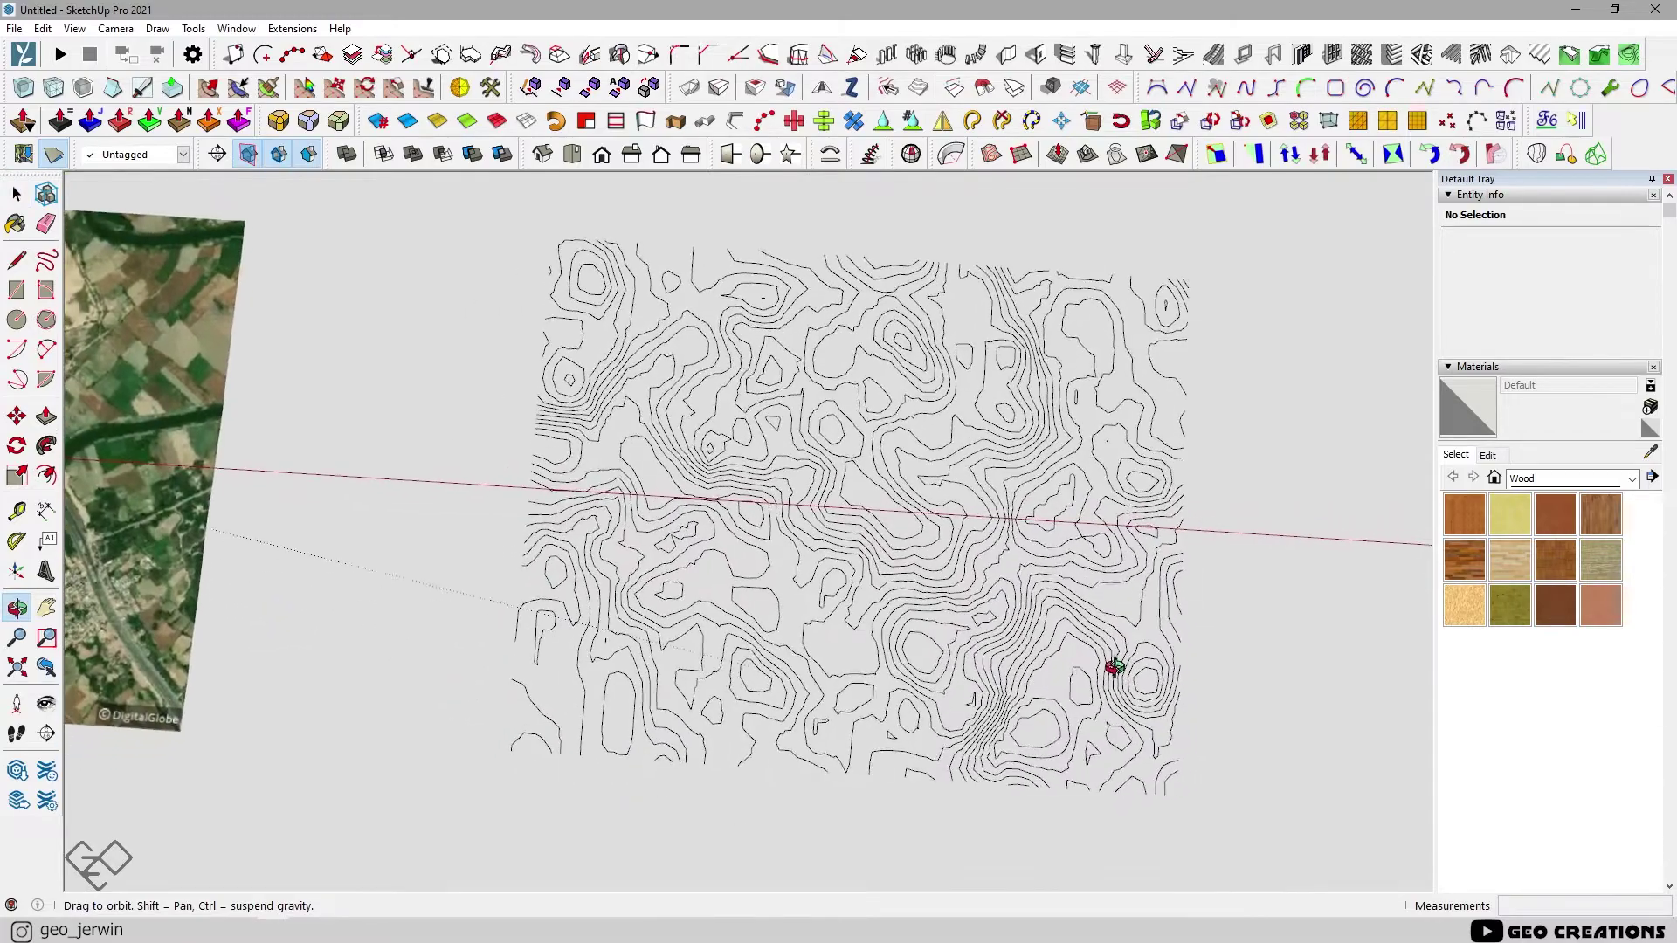
# Switch the camera to Parallel Projection and the Top standard view
pyautogui.click(144, 35)
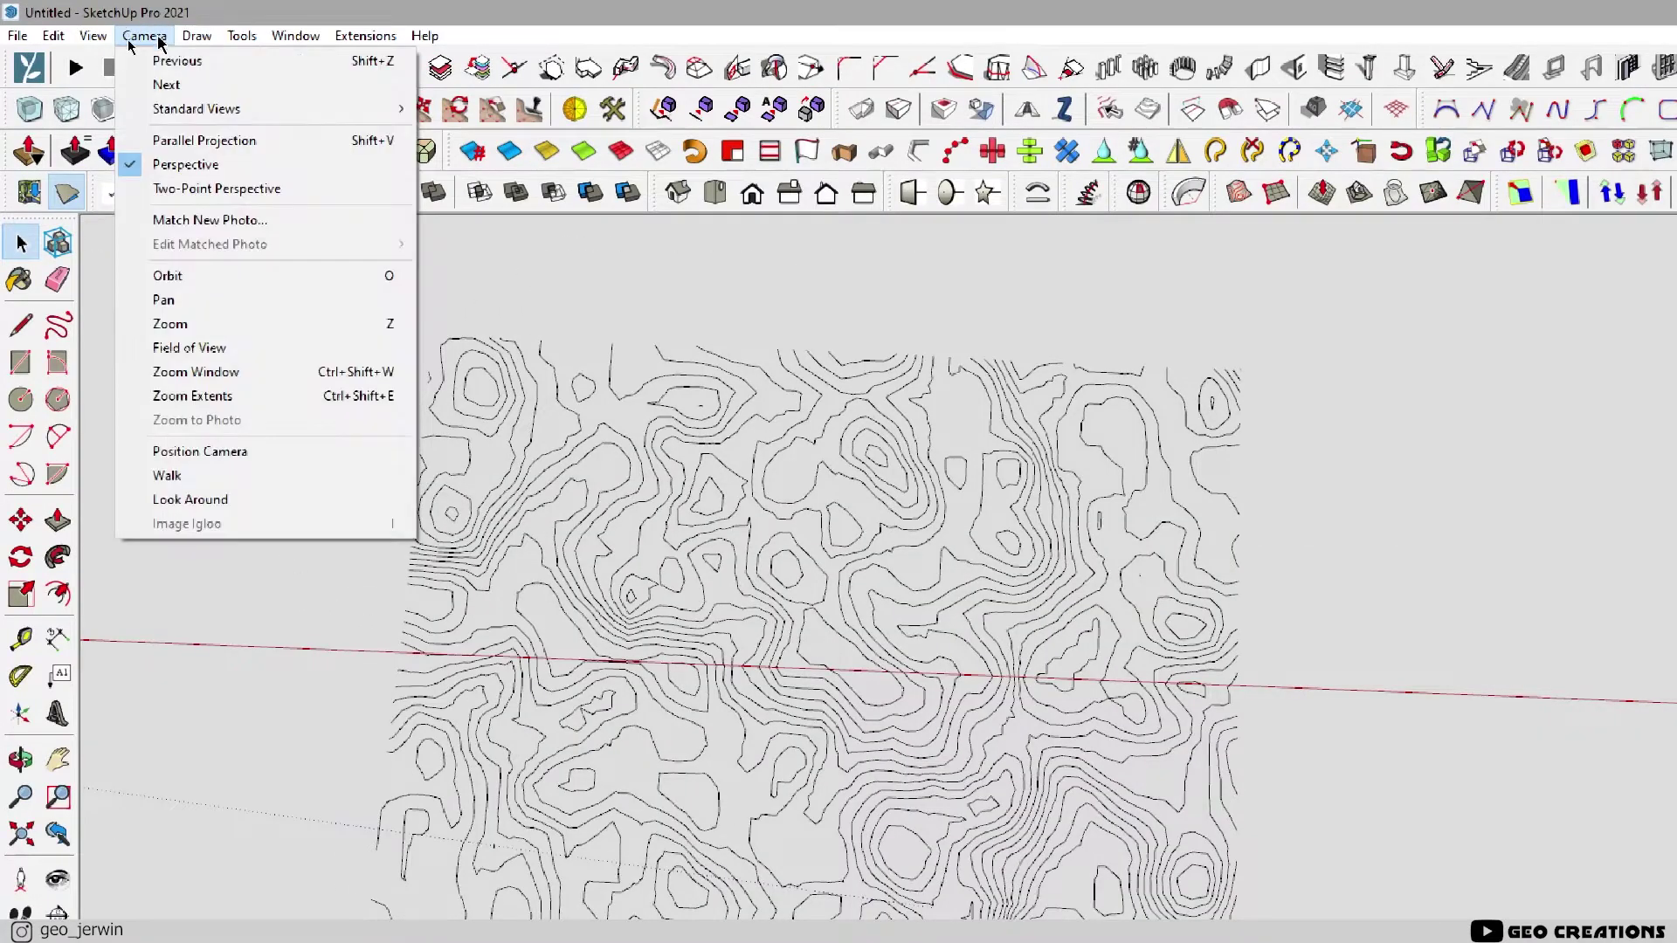
pyautogui.click(210, 138)
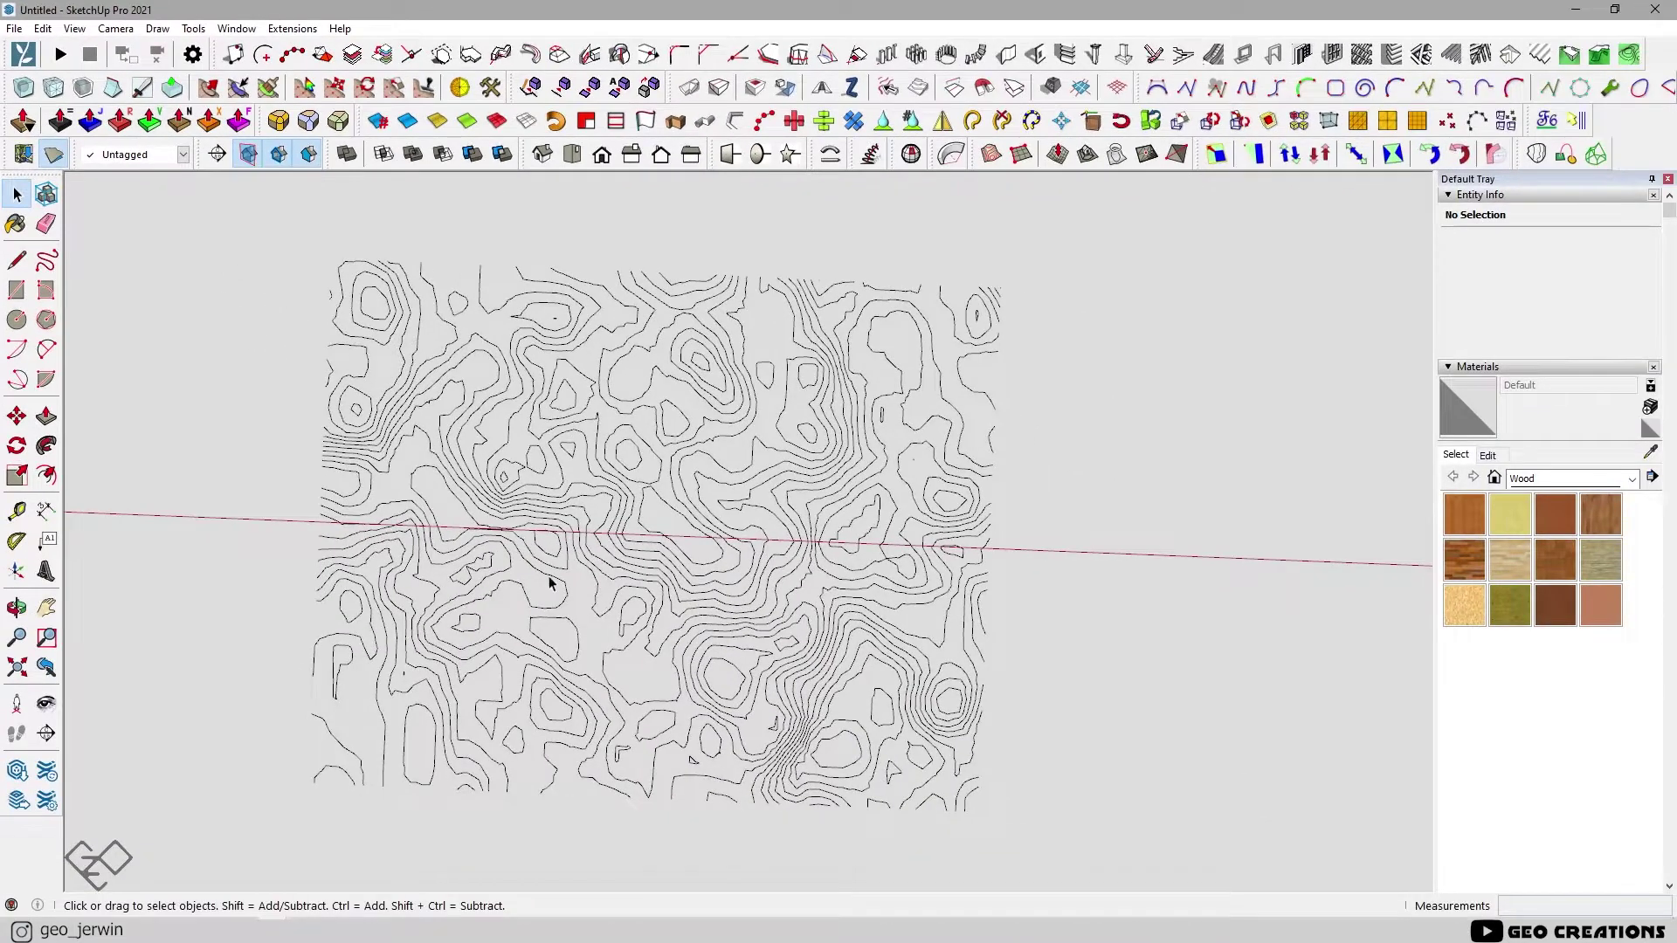
pyautogui.moveTo(550, 583); pyautogui.dragTo(688, 583, button='middle')
pyautogui.click(115, 29)
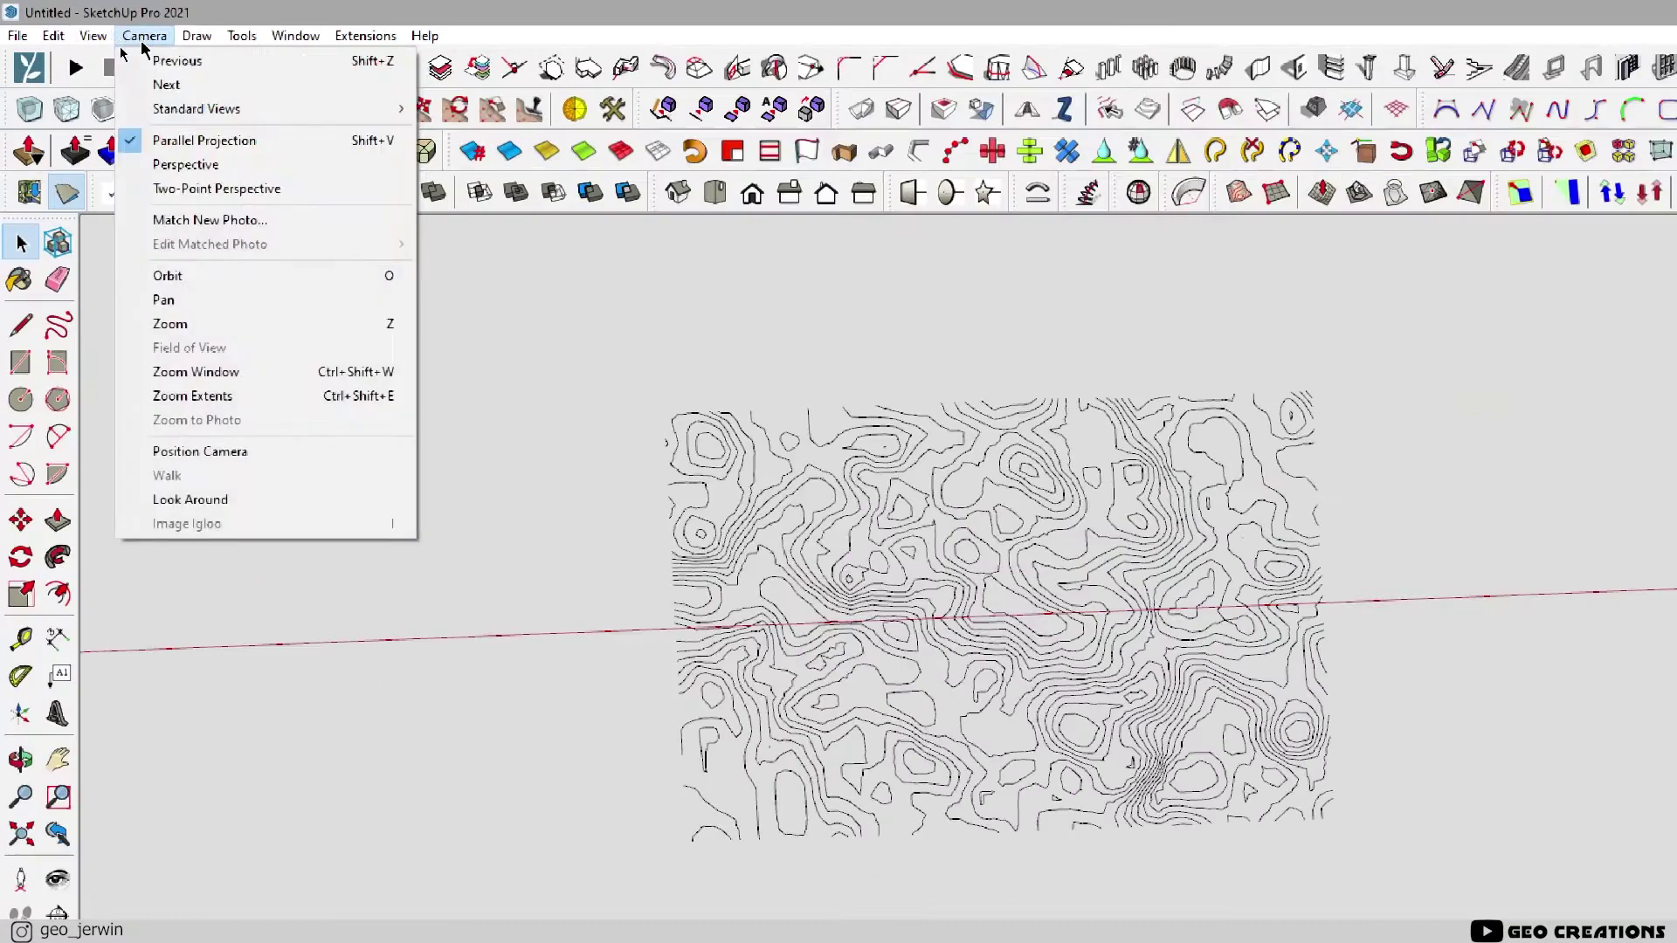
pyautogui.moveTo(363, 110)
pyautogui.click(455, 110)
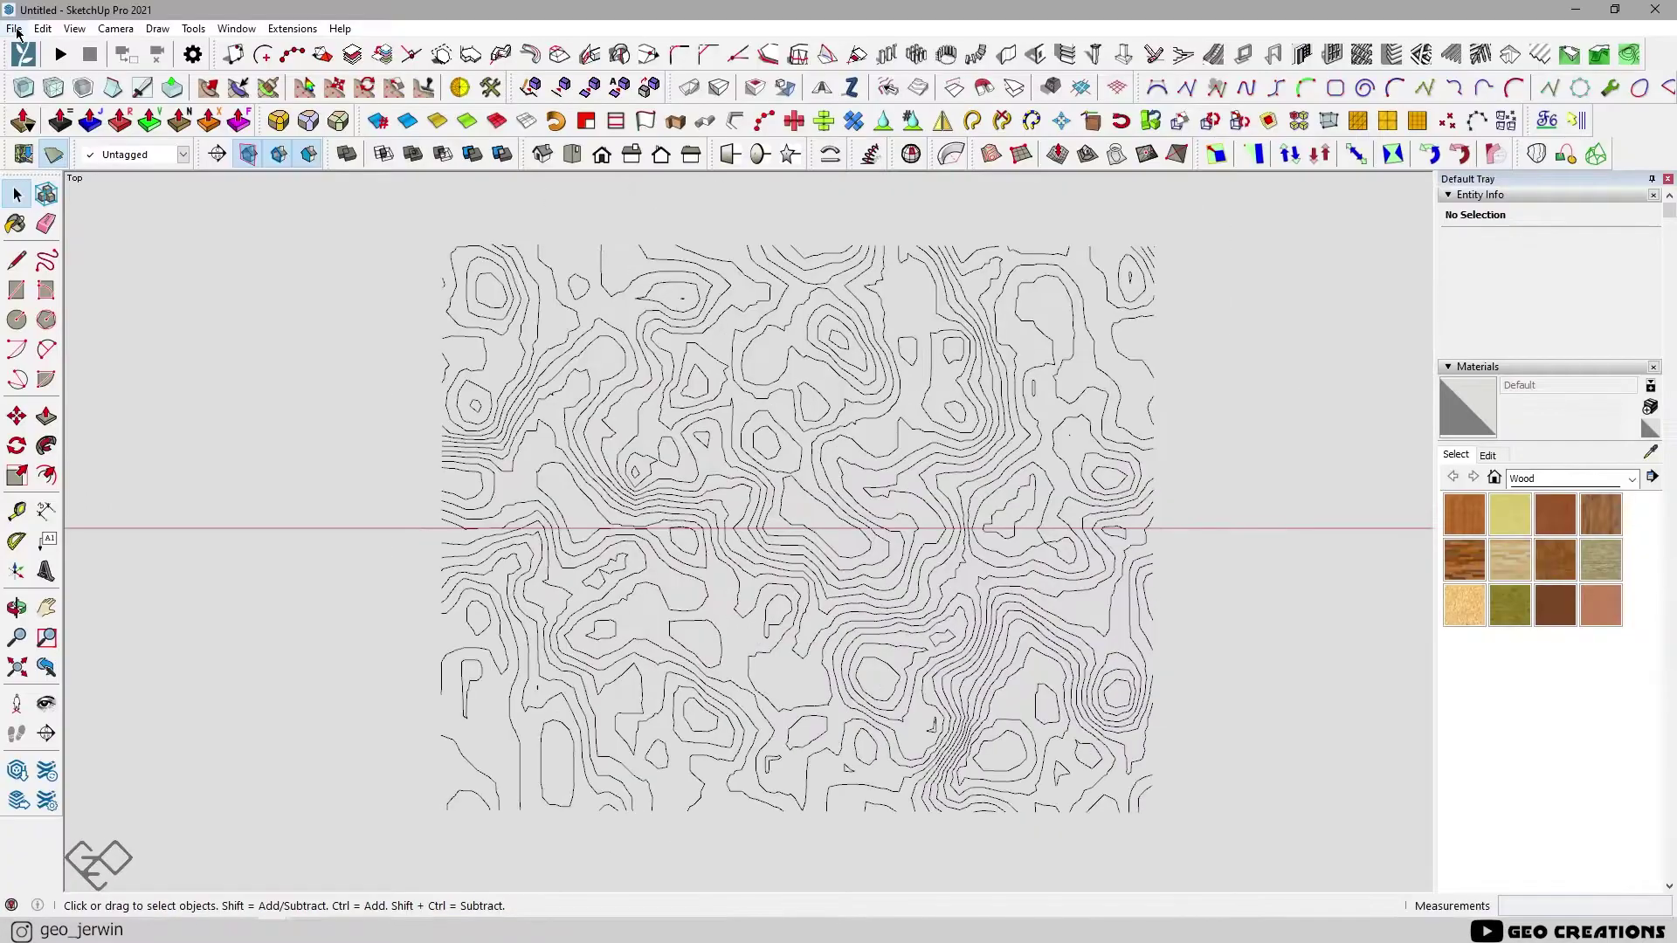
# Export the top view as a 2D graphic in PDF format named Contours
pyautogui.click(14, 29)
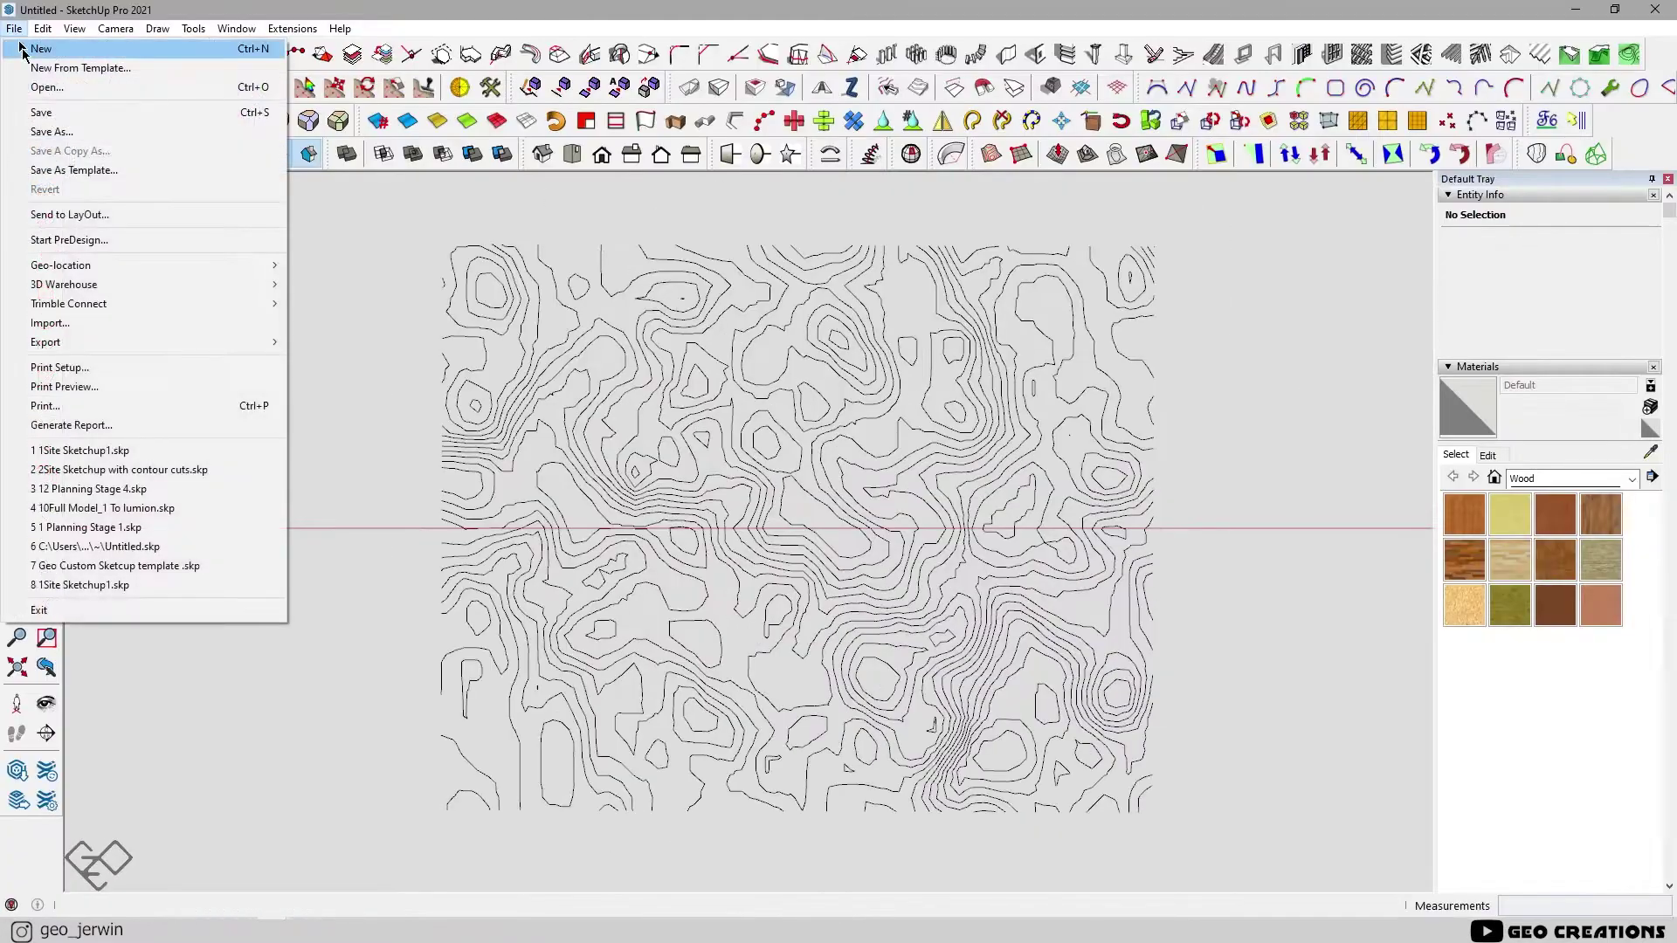
pyautogui.moveTo(87, 347)
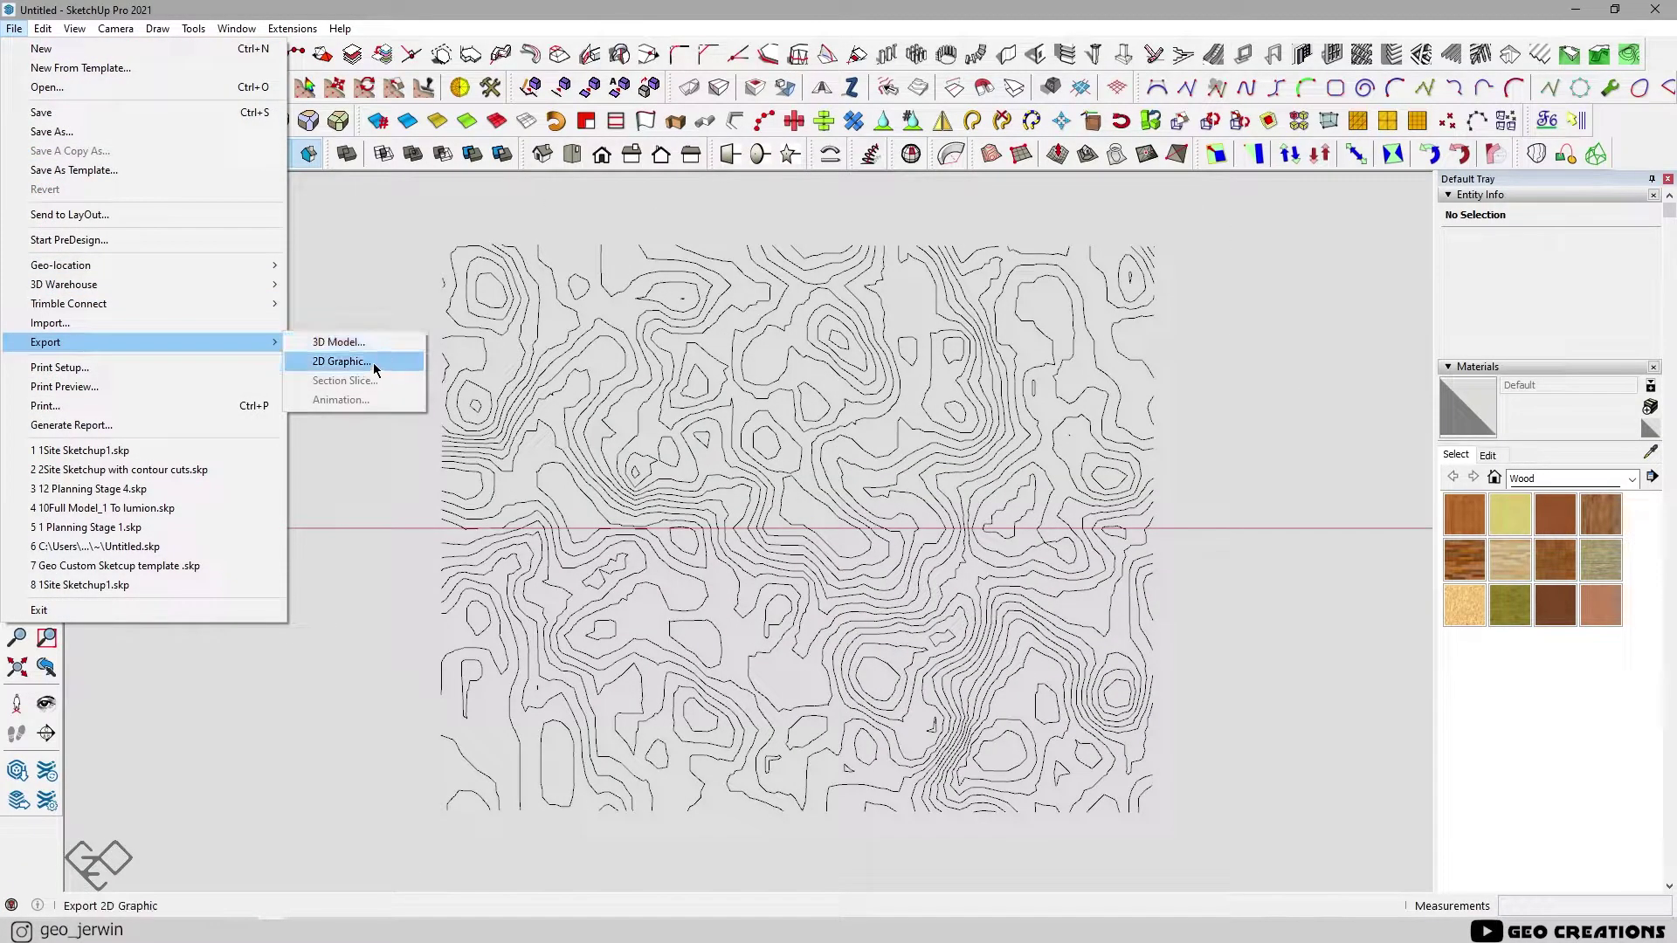
pyautogui.click(376, 361)
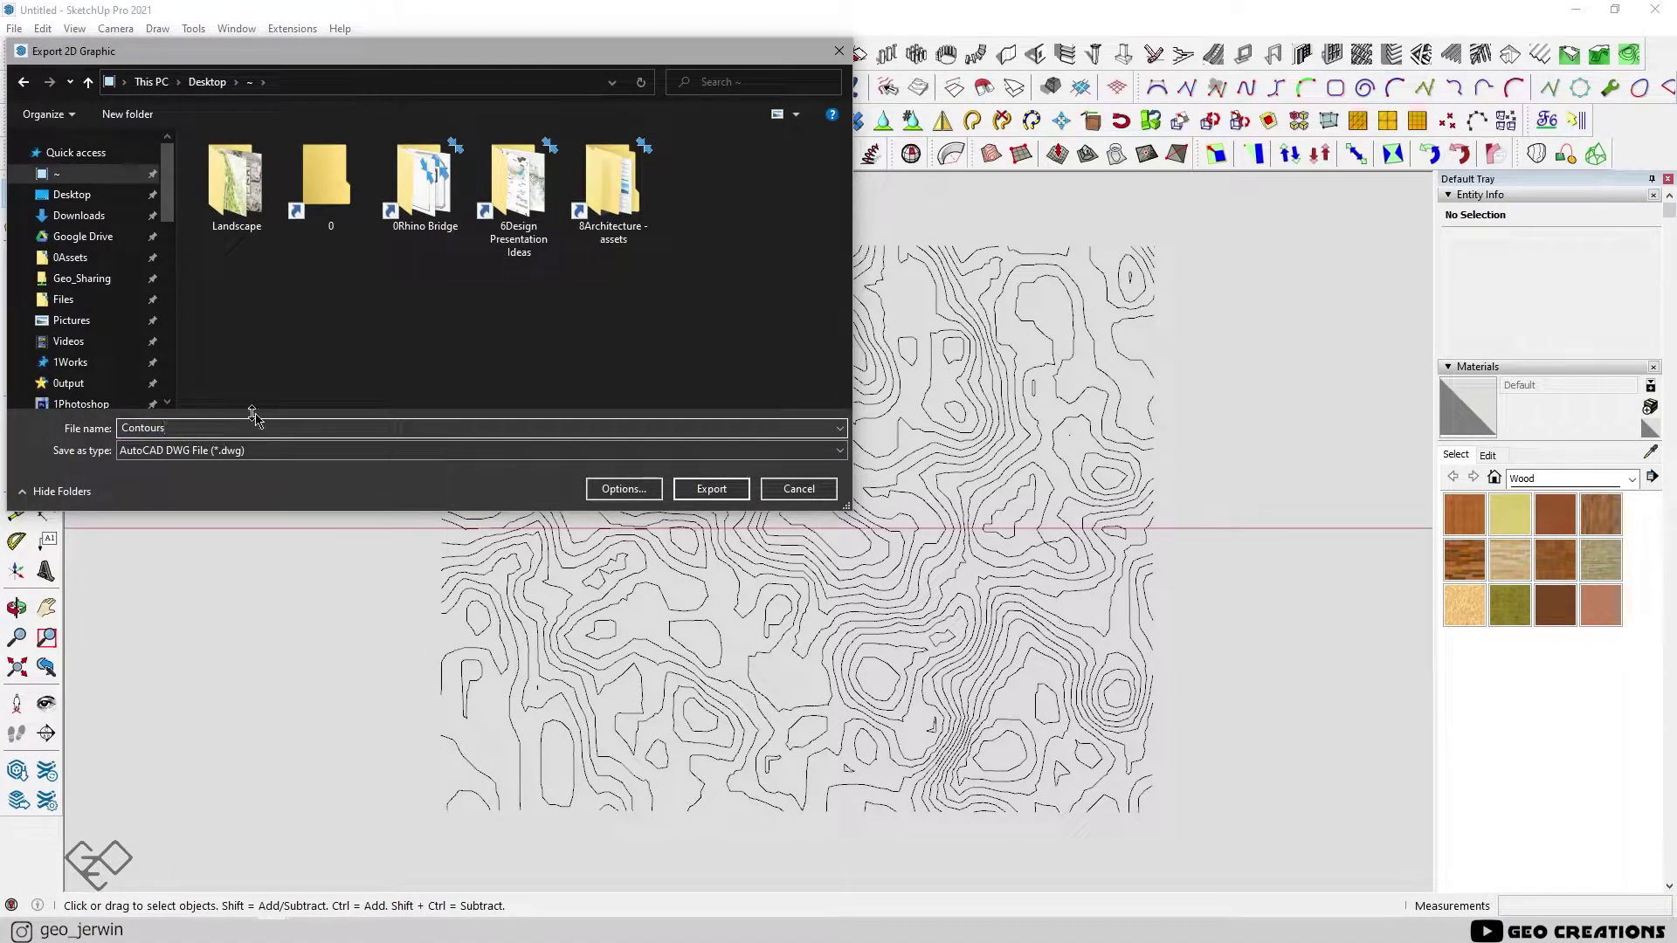
pyautogui.click(260, 450)
pyautogui.click(270, 478)
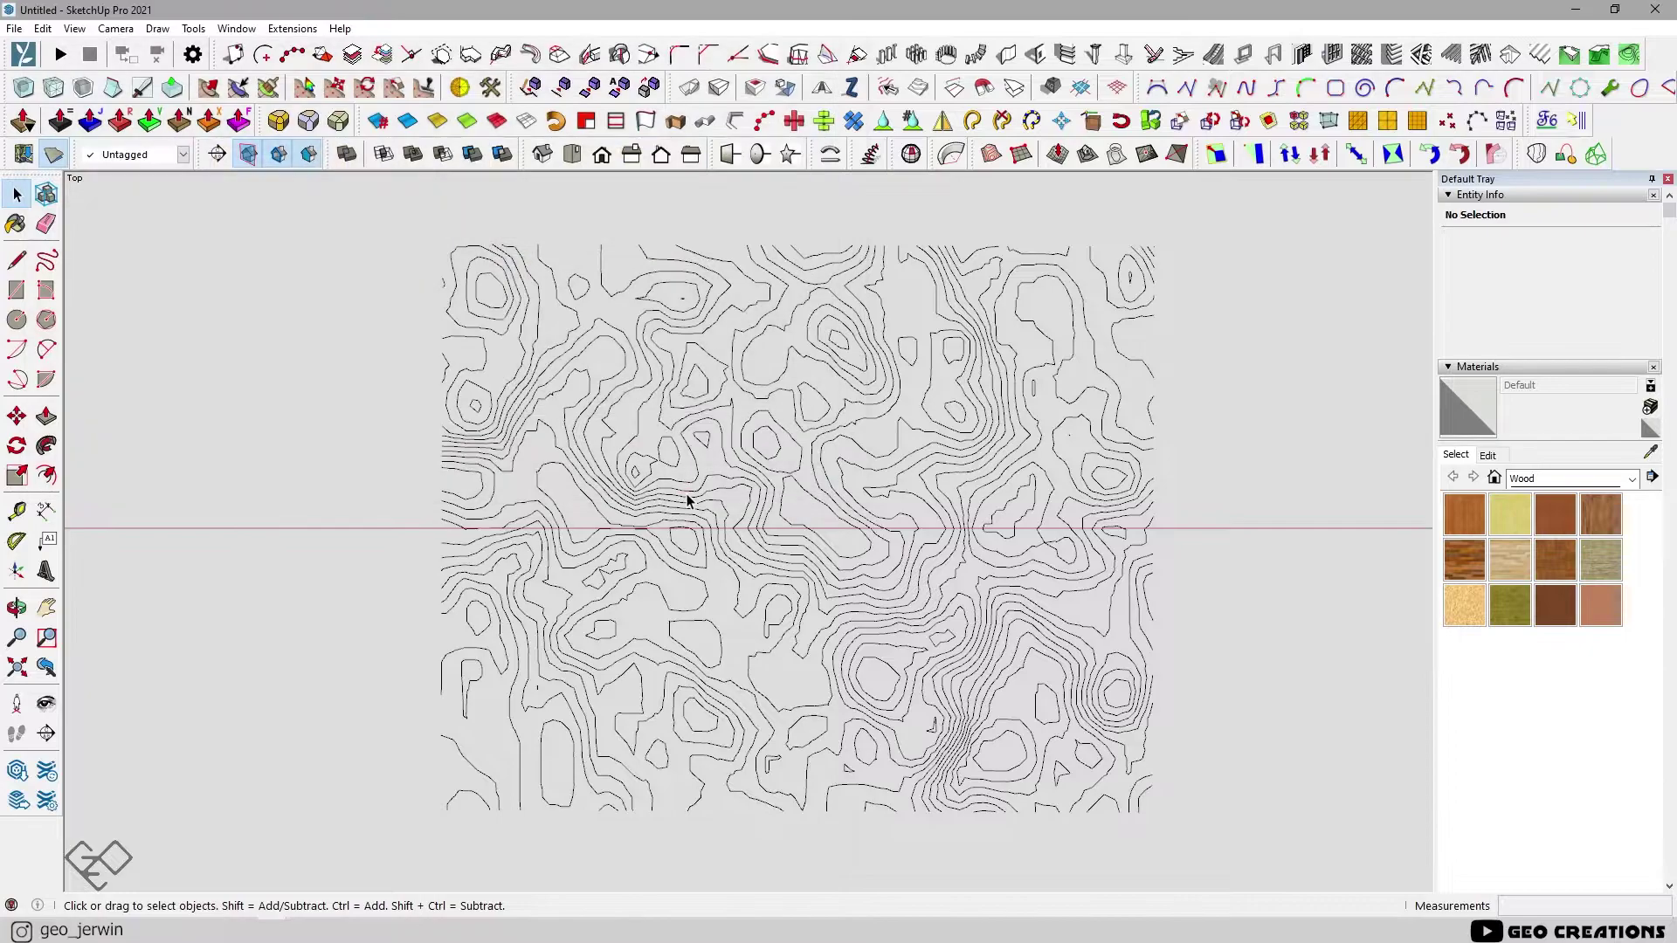
# Open Contours.pdf in Illustrator and check that a contour path is selectable
pyautogui.doubleClick(772, 196)
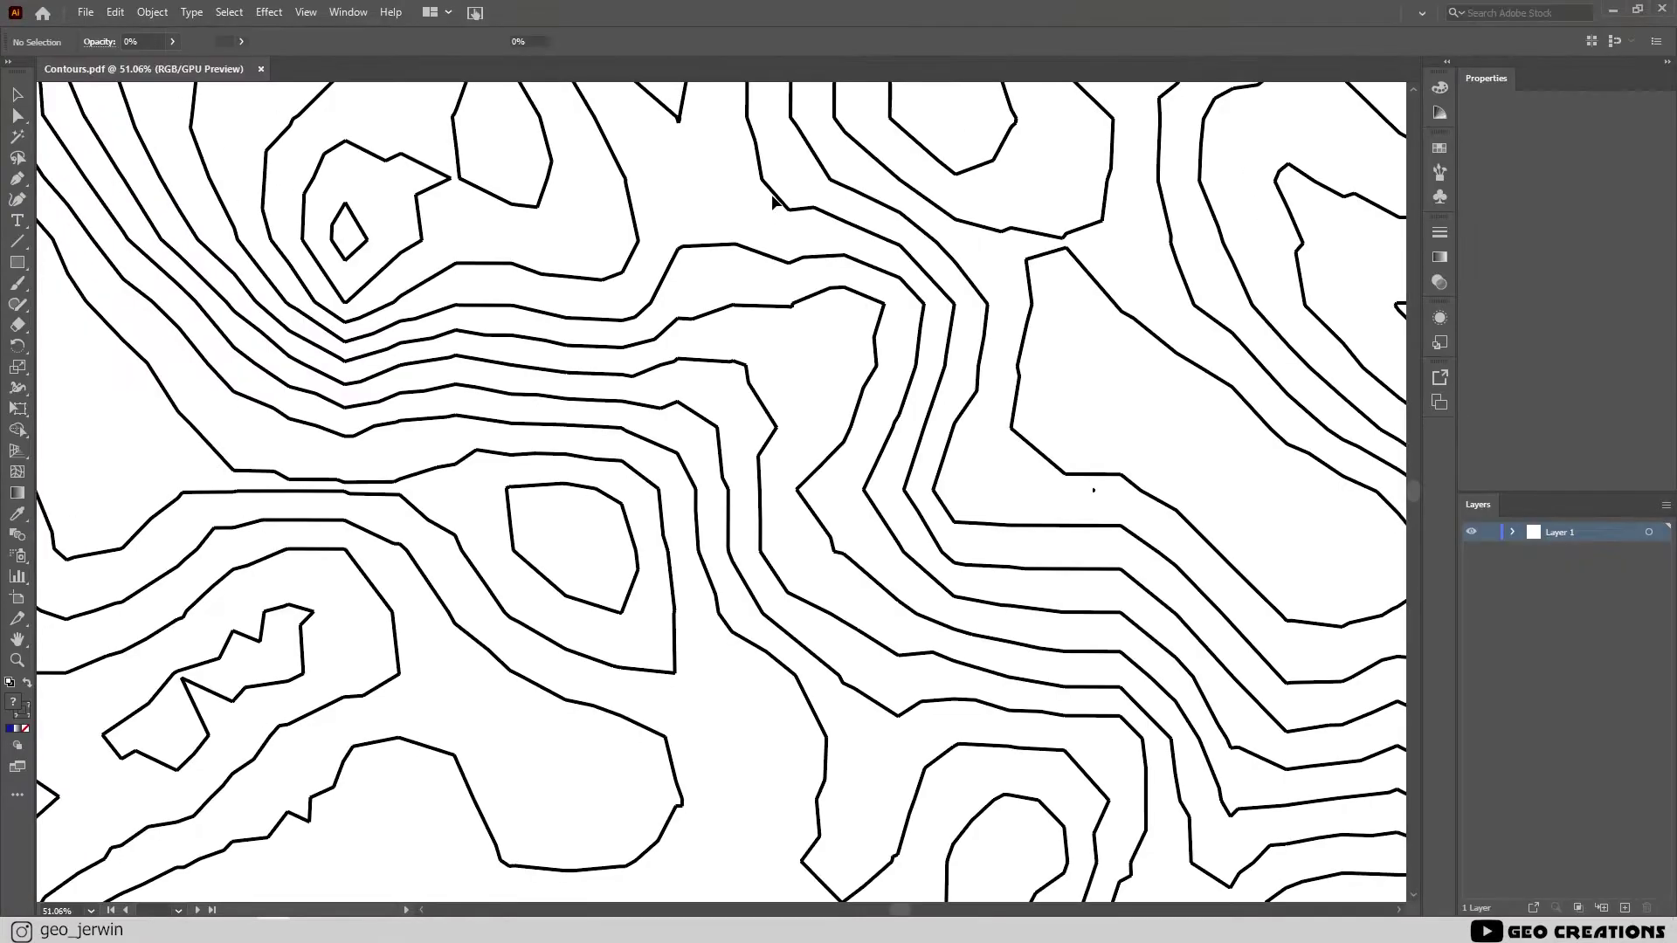
pyautogui.keyDown('alt'); pyautogui.scroll(-5, 878, 426); pyautogui.keyUp('alt')
pyautogui.keyDown('alt'); pyautogui.scroll(3, 1135, 444); pyautogui.keyUp('alt')
pyautogui.click(601, 344)
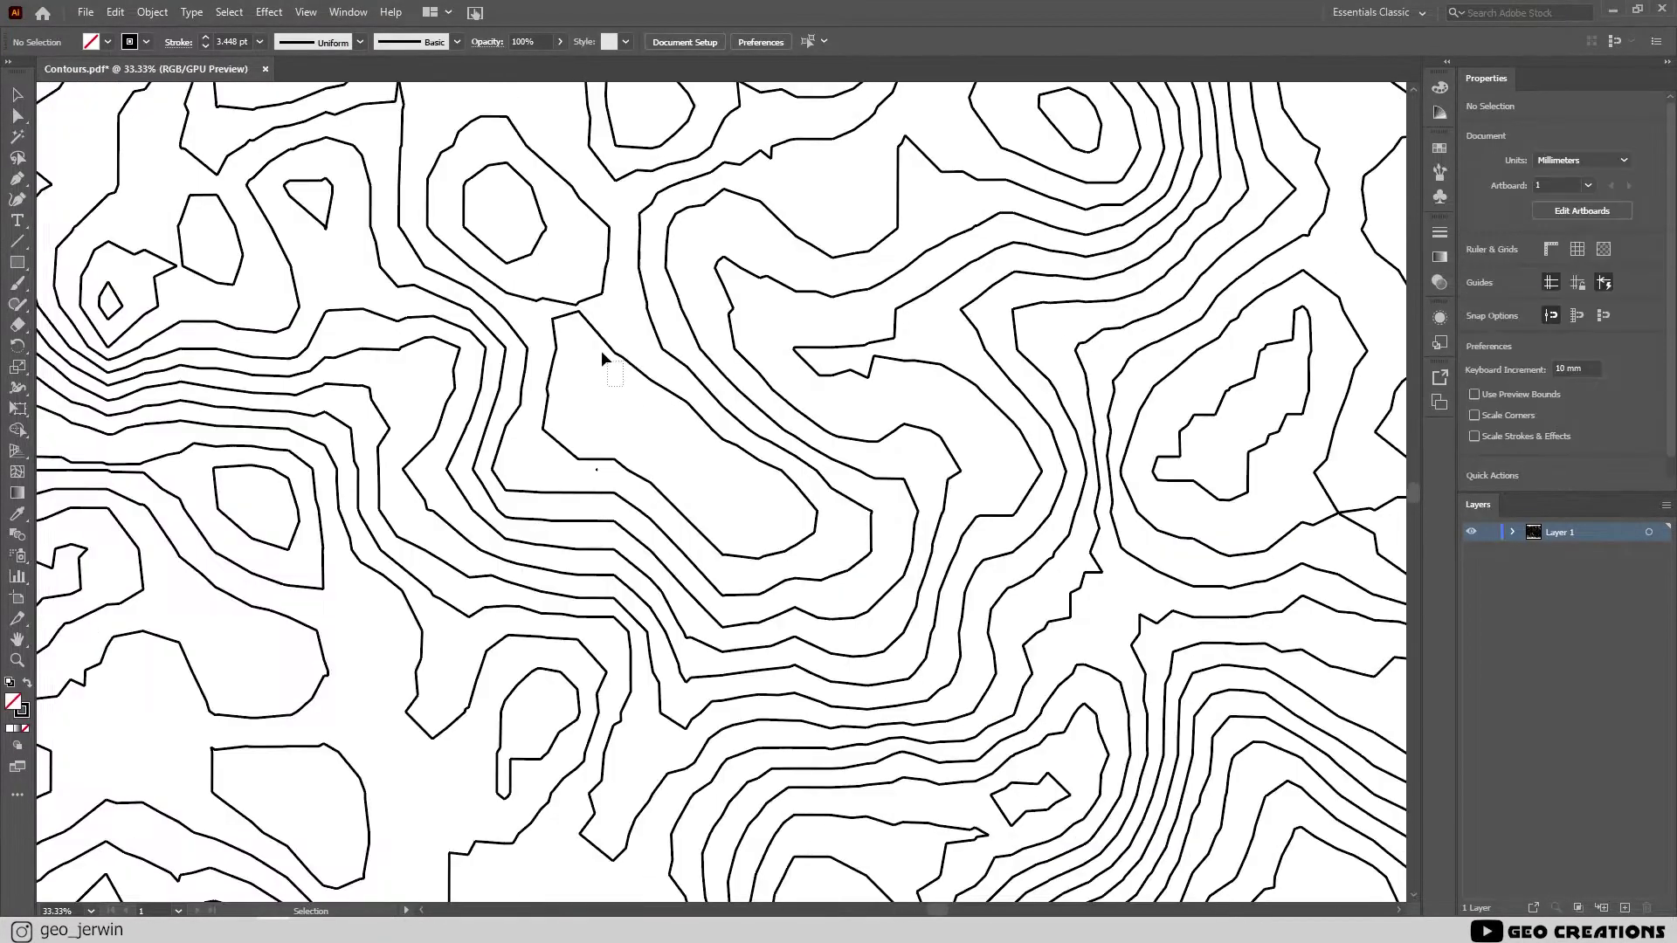
pyautogui.moveTo(624, 352)
pyautogui.mouseDown()
pyautogui.moveTo(657, 354)
pyautogui.moveTo(651, 367)
pyautogui.mouseUp()
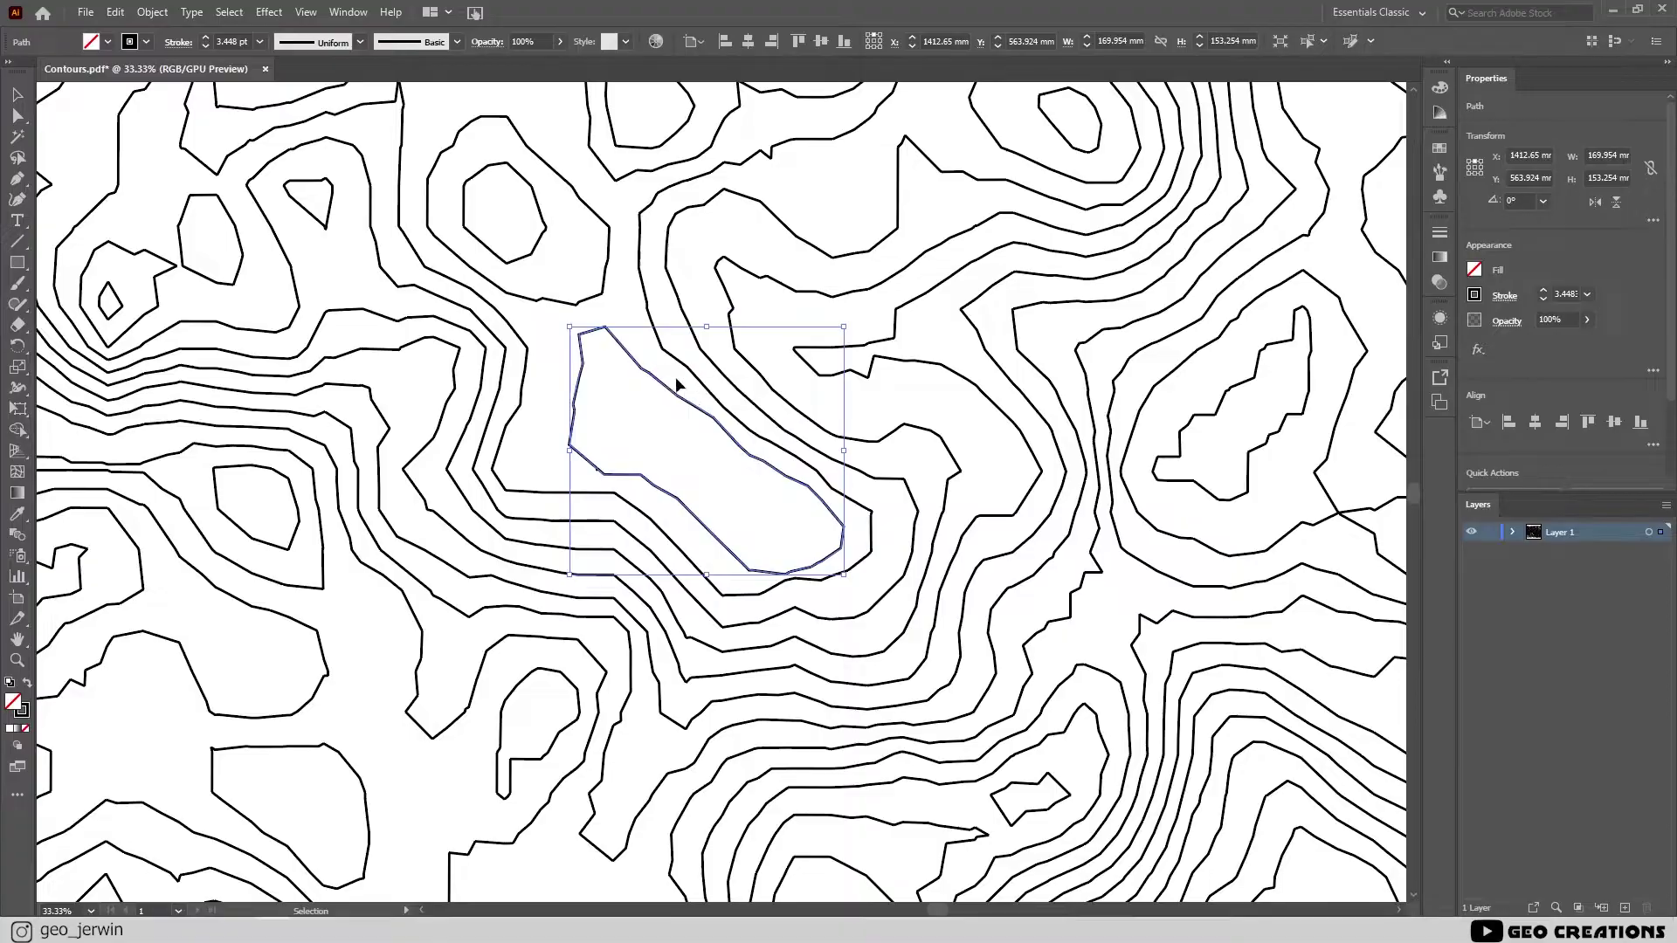
pyautogui.hotkey('ctrl', 'z')
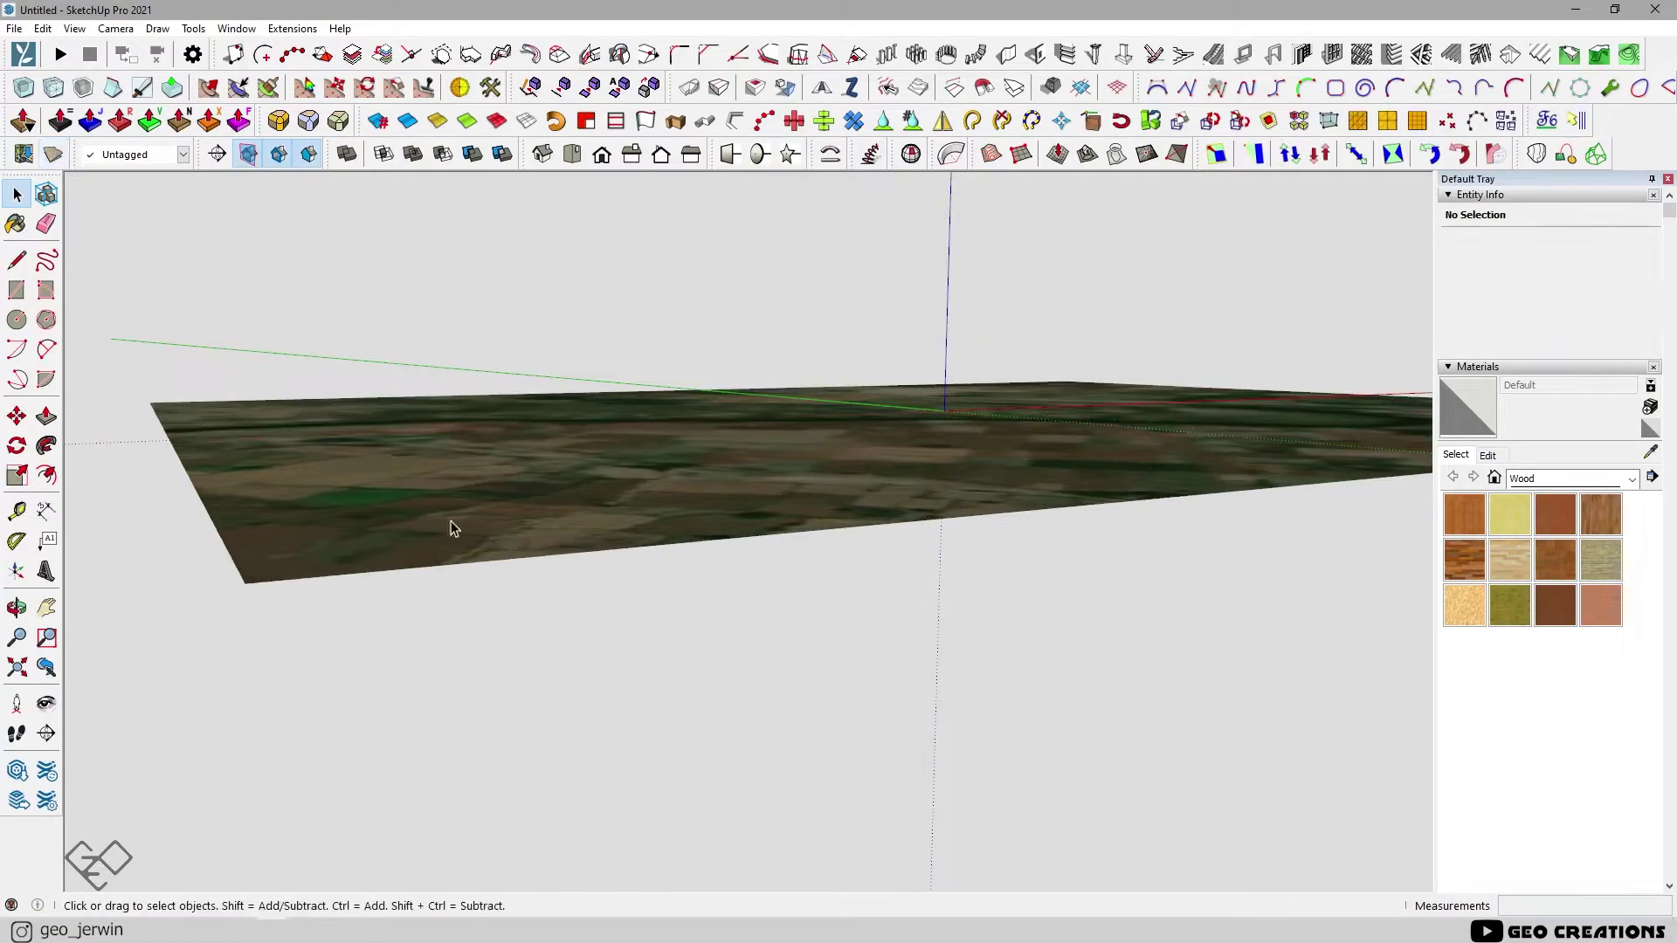
# From a top view, trace the river bank with a Catmull spline from its left end around the bend
pyautogui.moveTo(449, 524)
pyautogui.mouseDown(button='middle')
pyautogui.moveTo(742, 330)
pyautogui.moveTo(572, 659)
pyautogui.mouseUp(button='middle')
pyautogui.scroll(-3, 576, 654)
pyautogui.moveTo(583, 603); pyautogui.dragTo(550, 672, button='middle')
pyautogui.scroll(-2, 611, 594)
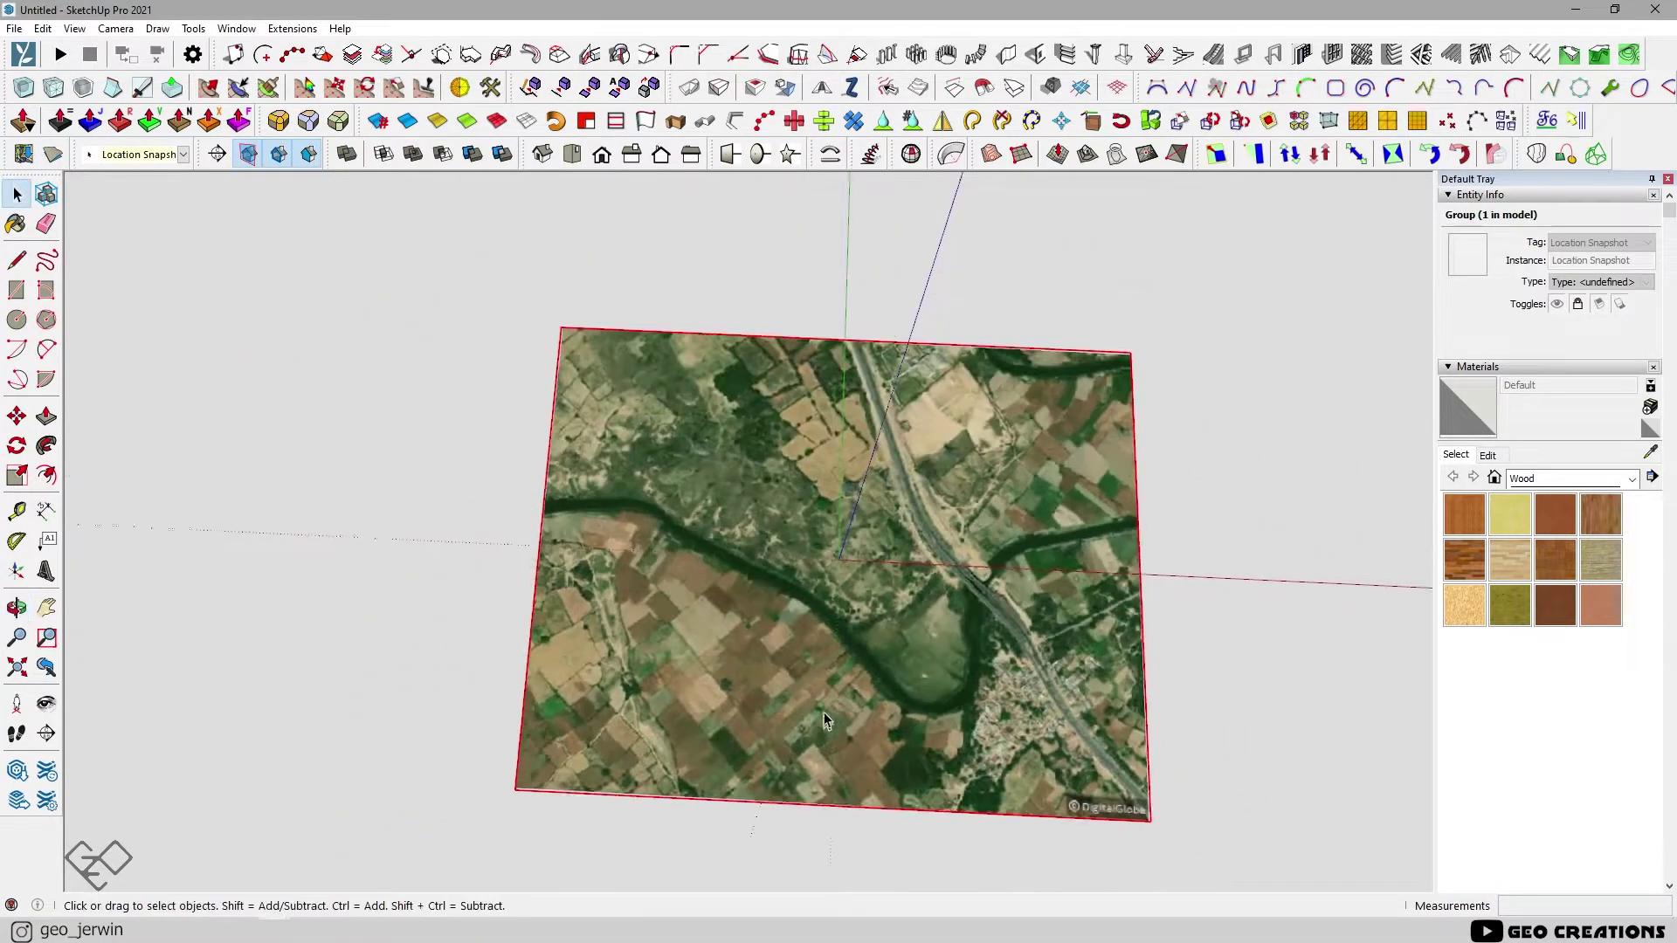
pyautogui.moveTo(690, 524); pyautogui.dragTo(655, 550, button='middle')
pyautogui.click(1305, 87)
pyautogui.scroll(5, 532, 491)
pyautogui.click(533, 491)
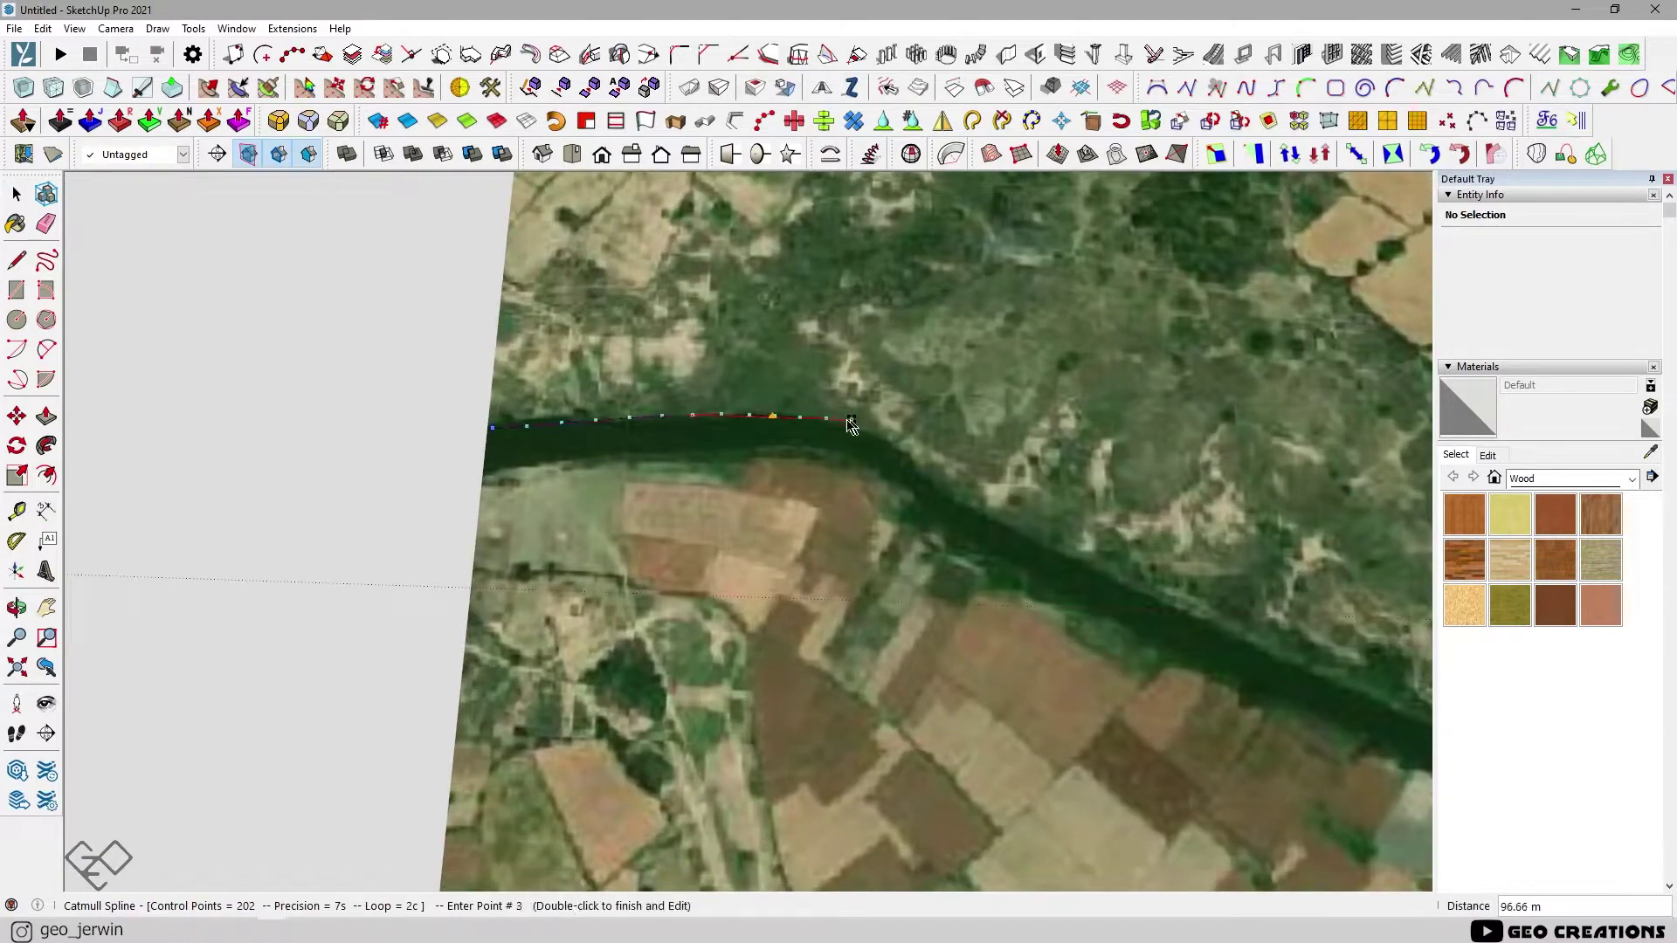
pyautogui.click(927, 486)
pyautogui.scroll(-3, 561, 393)
pyautogui.scroll(3, 672, 487)
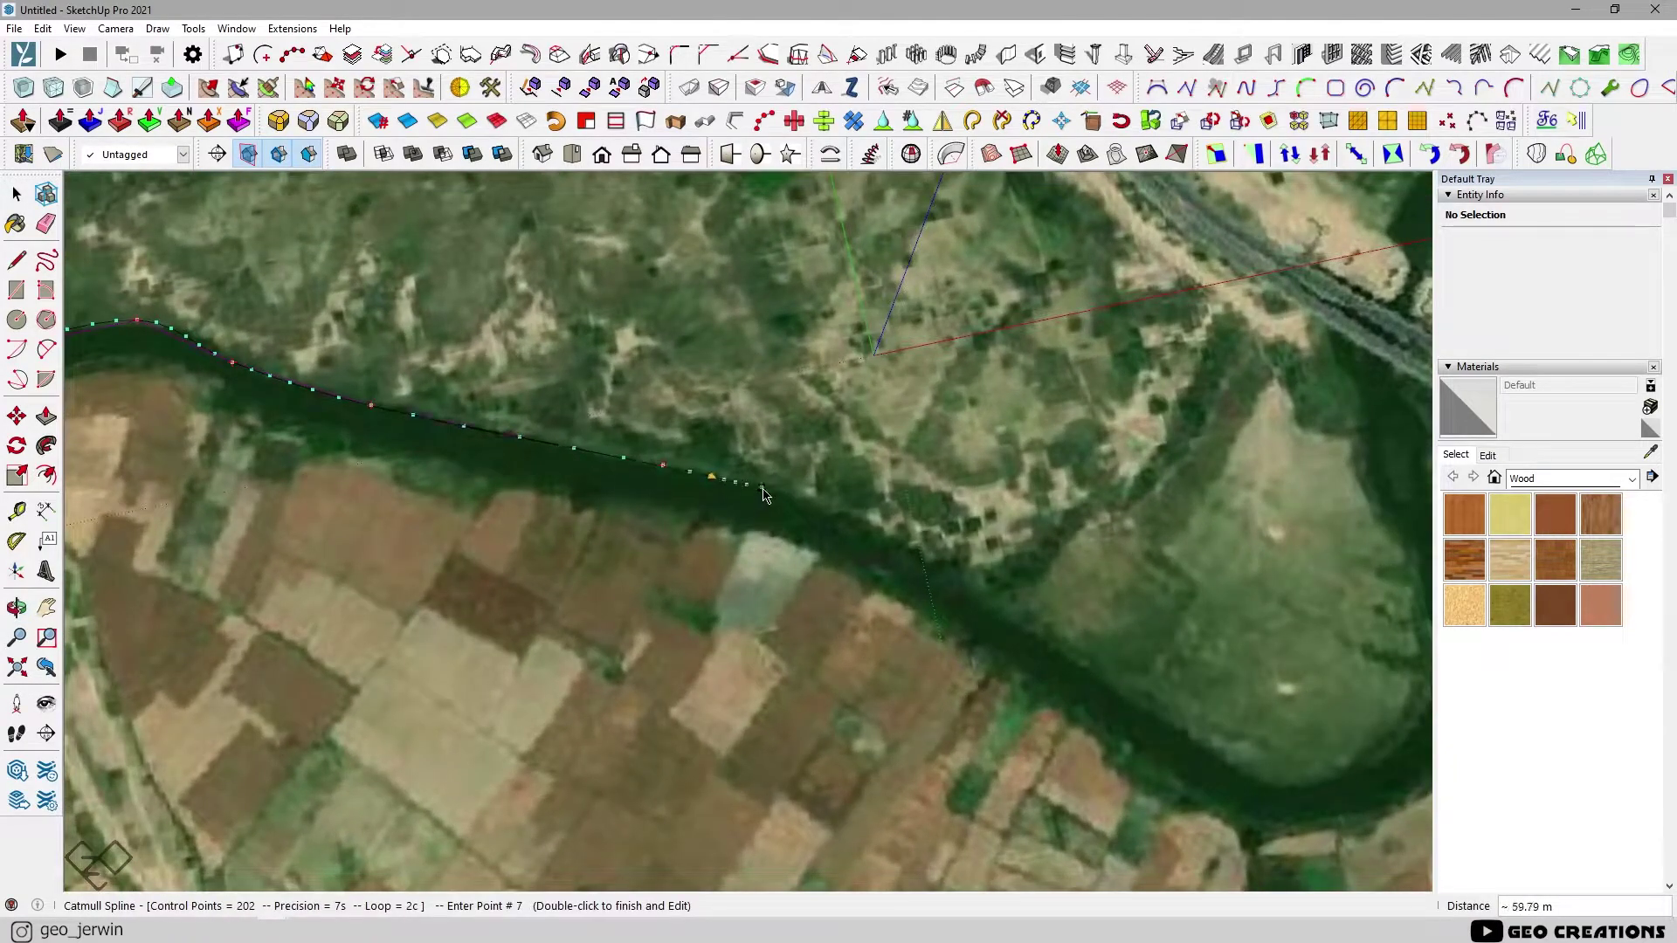
pyautogui.click(907, 559)
pyautogui.keyDown('shift'); pyautogui.moveTo(907, 559); pyautogui.dragTo(679, 472, button='middle'); pyautogui.keyUp('shift')
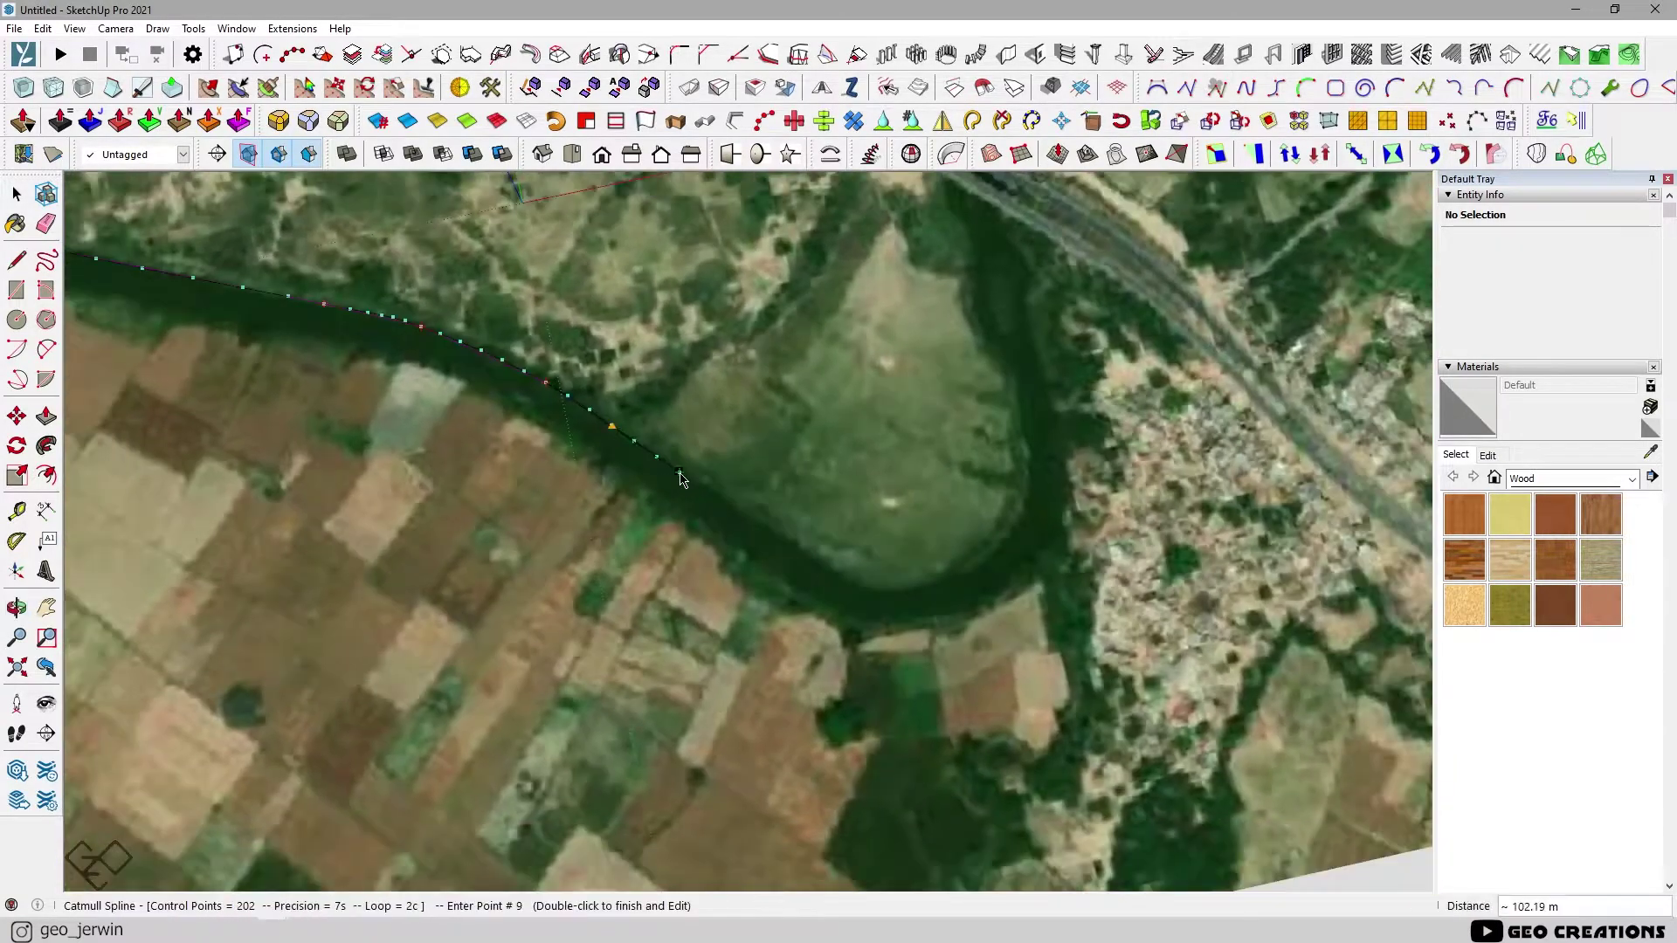
pyautogui.click(927, 597)
pyautogui.moveTo(927, 596); pyautogui.dragTo(818, 736, button='middle')
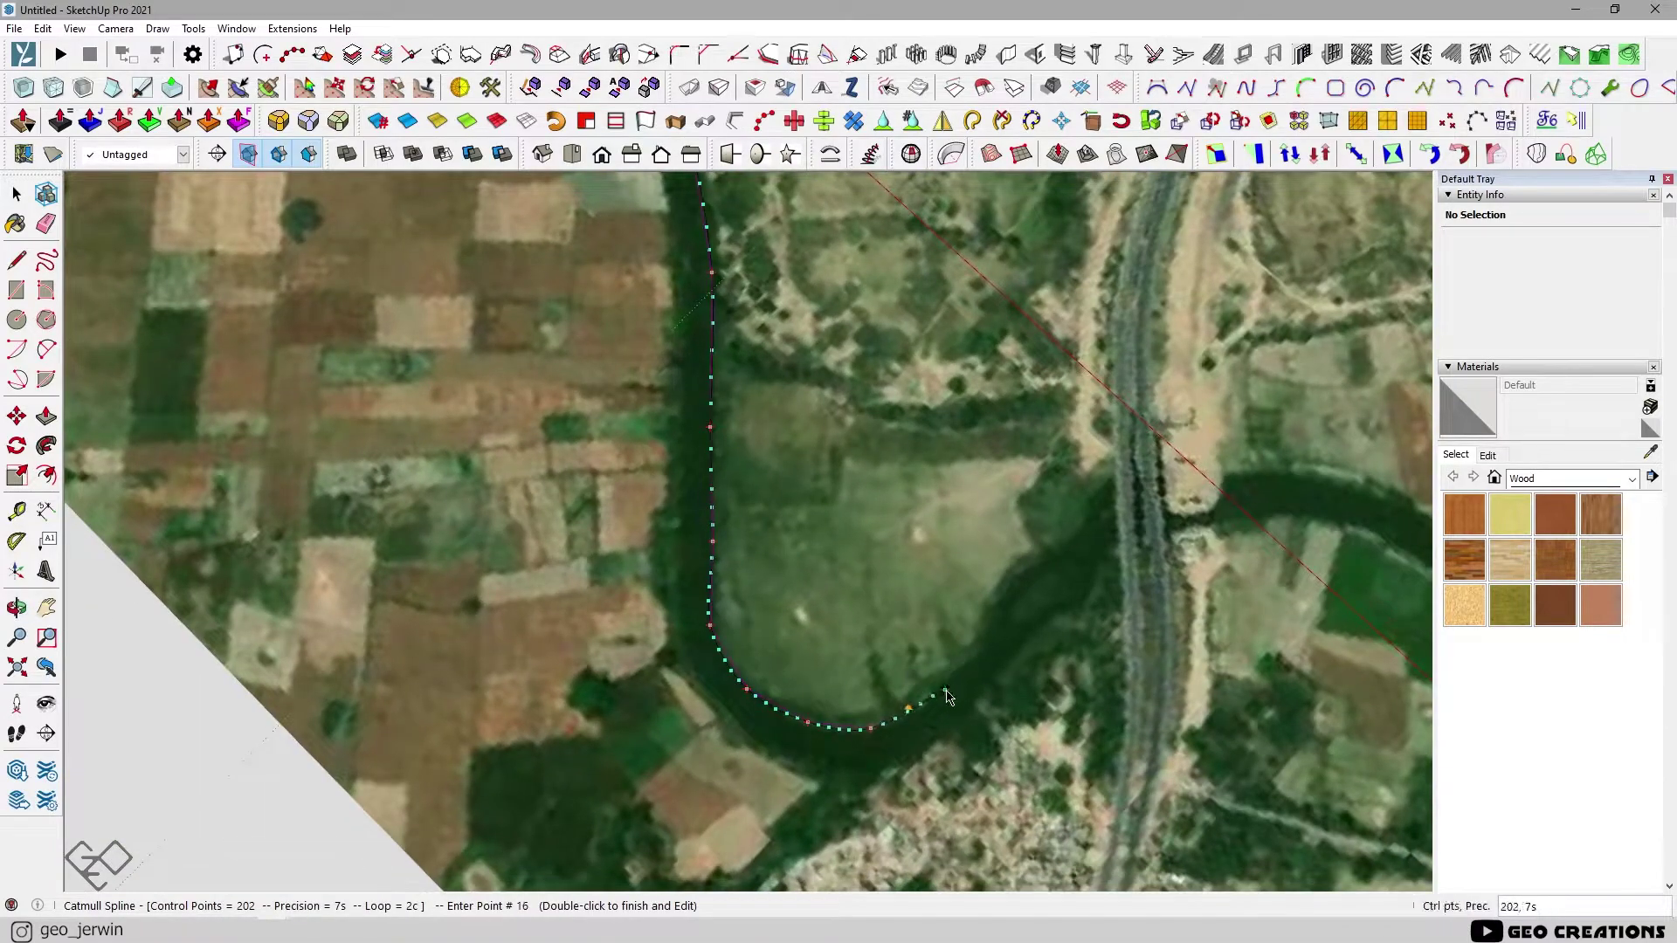
pyautogui.click(981, 636)
# Continue the spline past the bridge to the river's end and finish it
pyautogui.click(1051, 550)
pyautogui.moveTo(1051, 550); pyautogui.dragTo(1074, 489, button='middle')
pyautogui.keyDown('shift'); pyautogui.moveTo(1074, 489); pyautogui.dragTo(563, 677, button='middle'); pyautogui.keyUp('shift')
pyautogui.scroll(2, 563, 677)
pyautogui.click(569, 681)
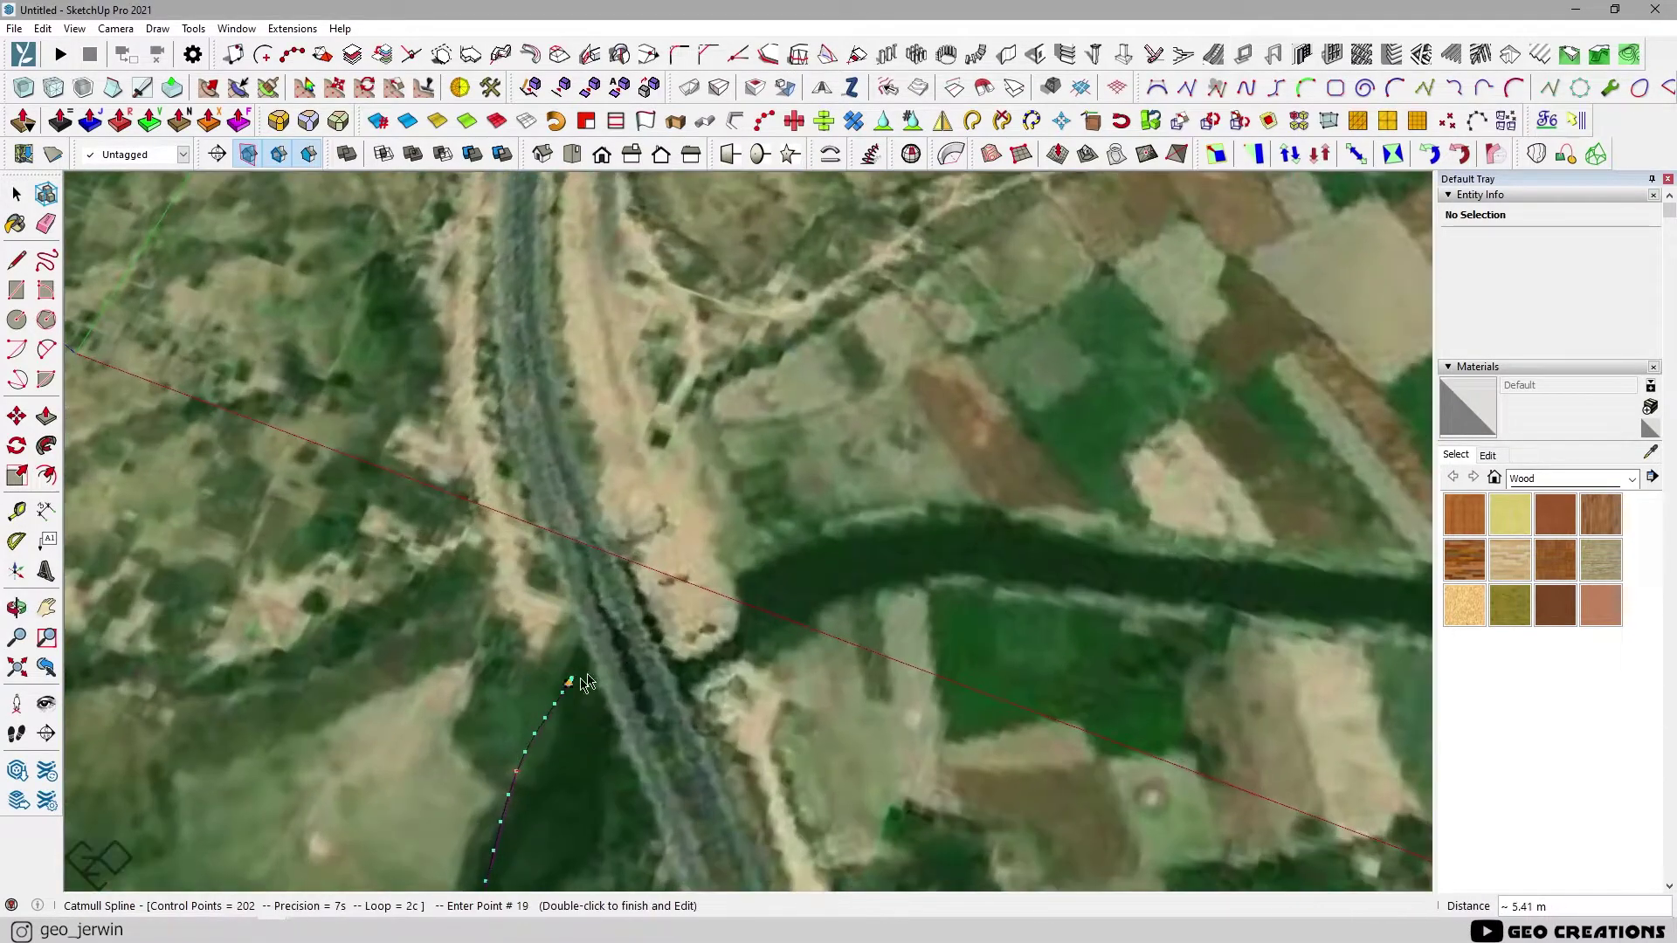
pyautogui.click(840, 537)
pyautogui.scroll(-3, 967, 534)
pyautogui.click(1137, 557)
pyautogui.scroll(3, 1137, 557)
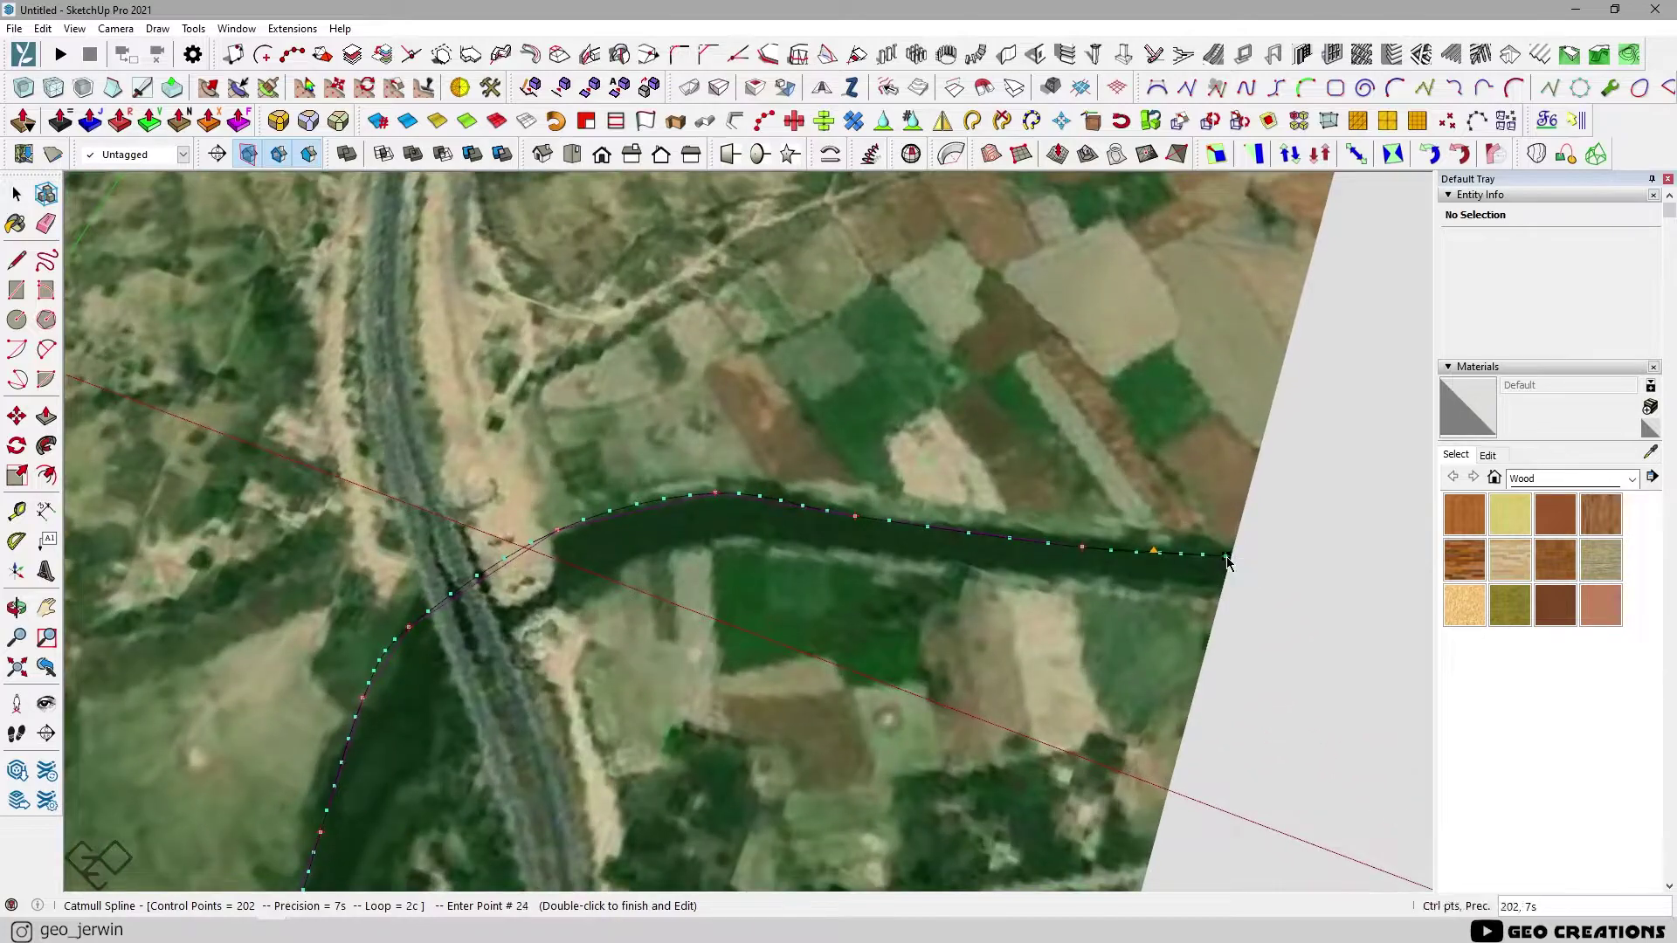
pyautogui.doubleClick(1226, 557)
pyautogui.press('space')
pyautogui.scroll(1, 620, 531)
# Draw a line along the river's edge to close the river band
pyautogui.scroll(-5, 621, 531)
pyautogui.moveTo(621, 531); pyautogui.dragTo(925, 743, button='middle')
pyautogui.keyDown('shift'); pyautogui.moveTo(751, 830); pyautogui.dragTo(857, 580, button='middle'); pyautogui.keyUp('shift')
pyautogui.scroll(3, 857, 580)
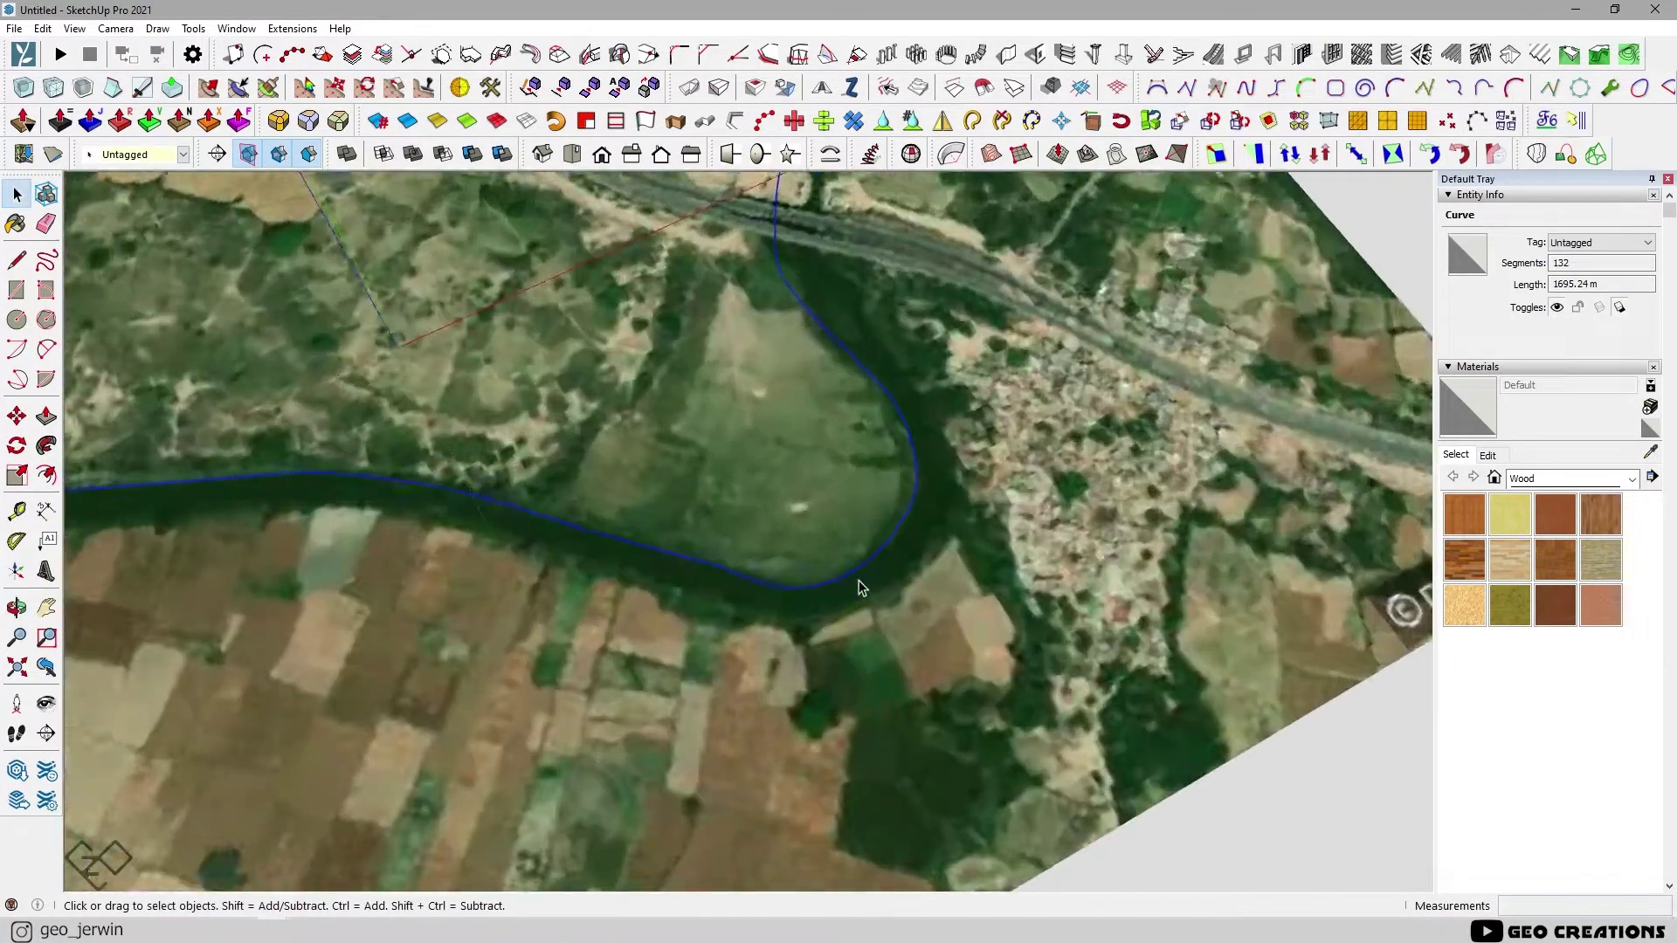
pyautogui.scroll(-5, 908, 594)
pyautogui.scroll(5, 463, 618)
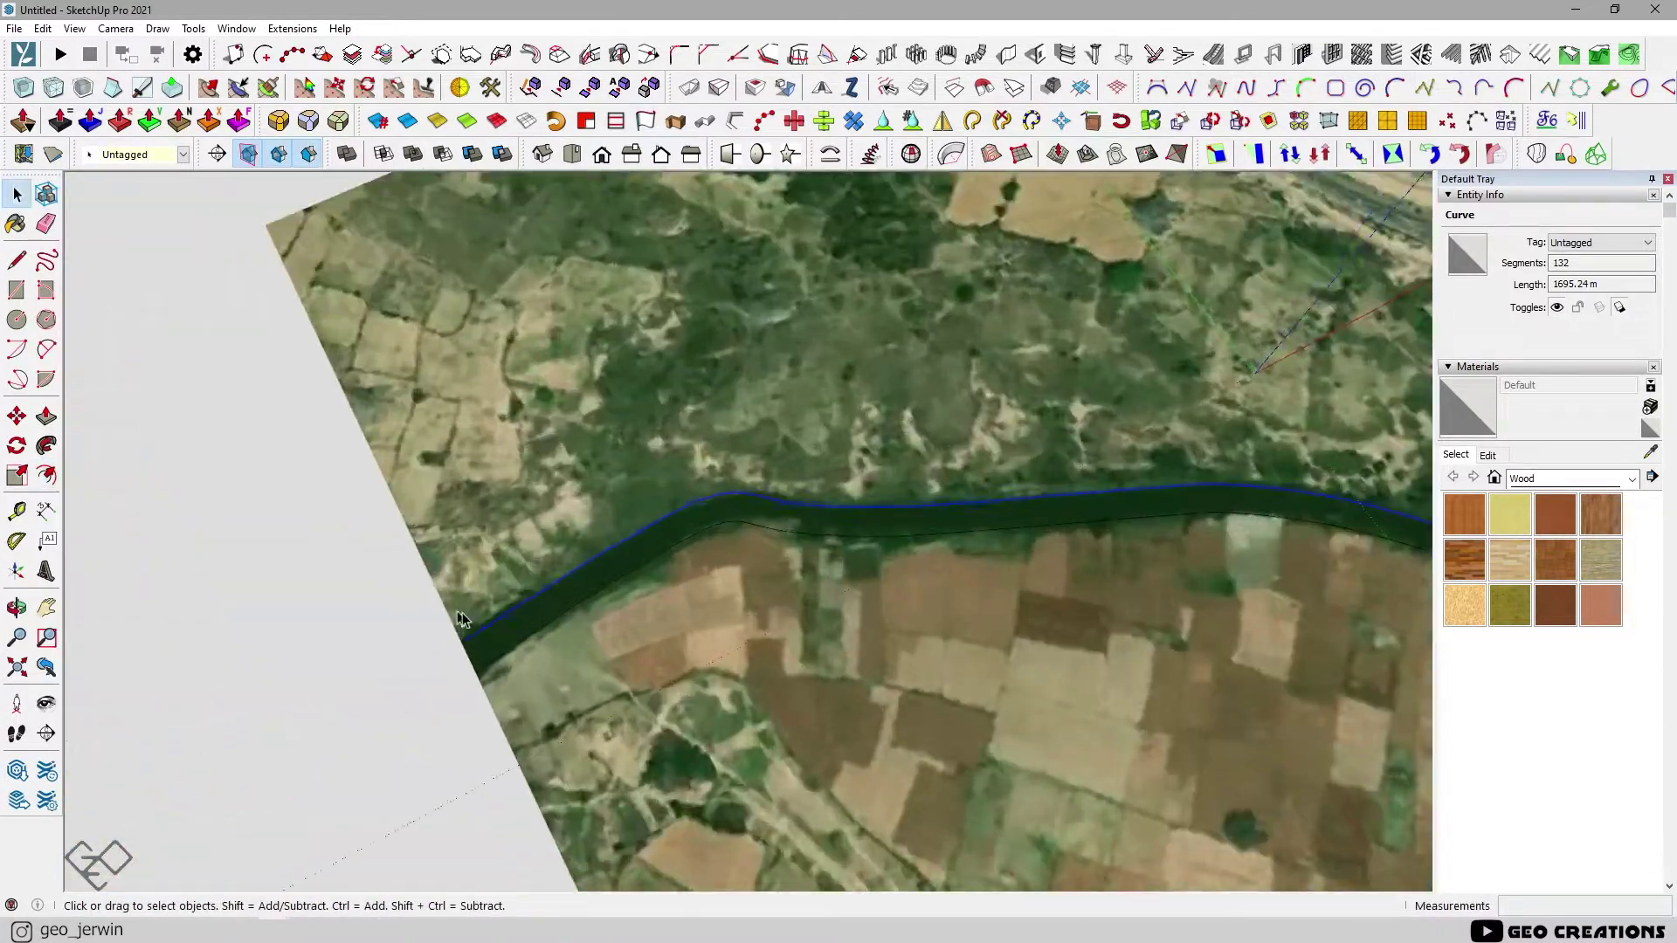
pyautogui.scroll(3, 463, 618)
pyautogui.press('l')
pyautogui.click(508, 646)
pyautogui.scroll(-5, 441, 543)
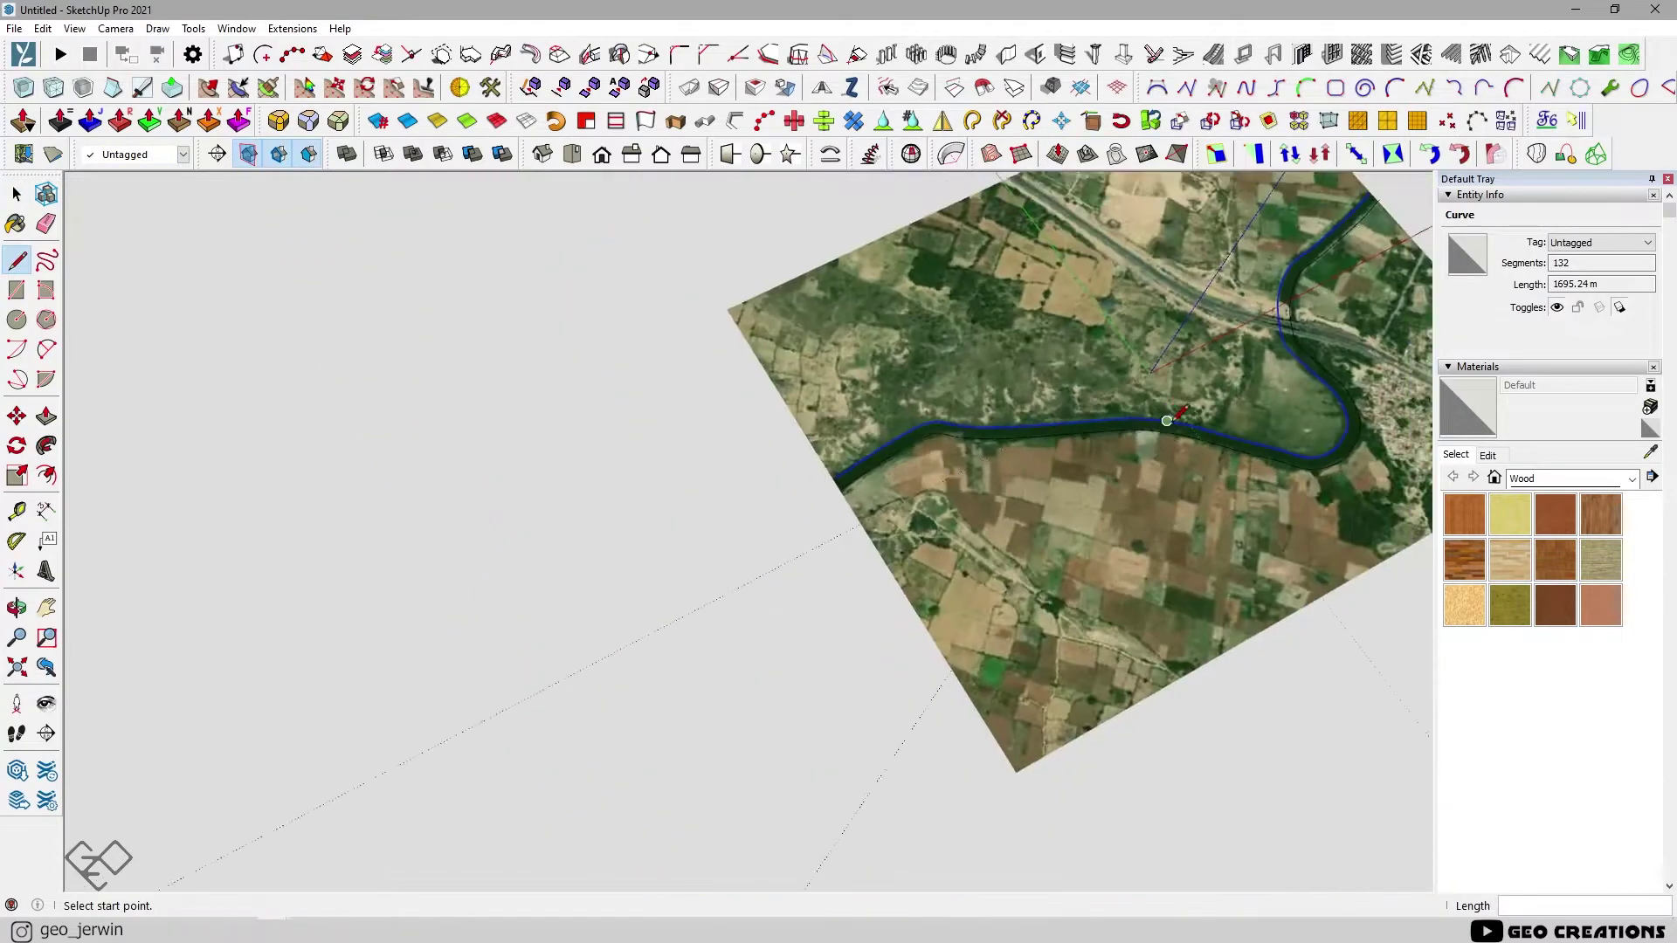
pyautogui.moveTo(441, 543); pyautogui.dragTo(698, 506, button='middle')
pyautogui.scroll(6, 817, 483)
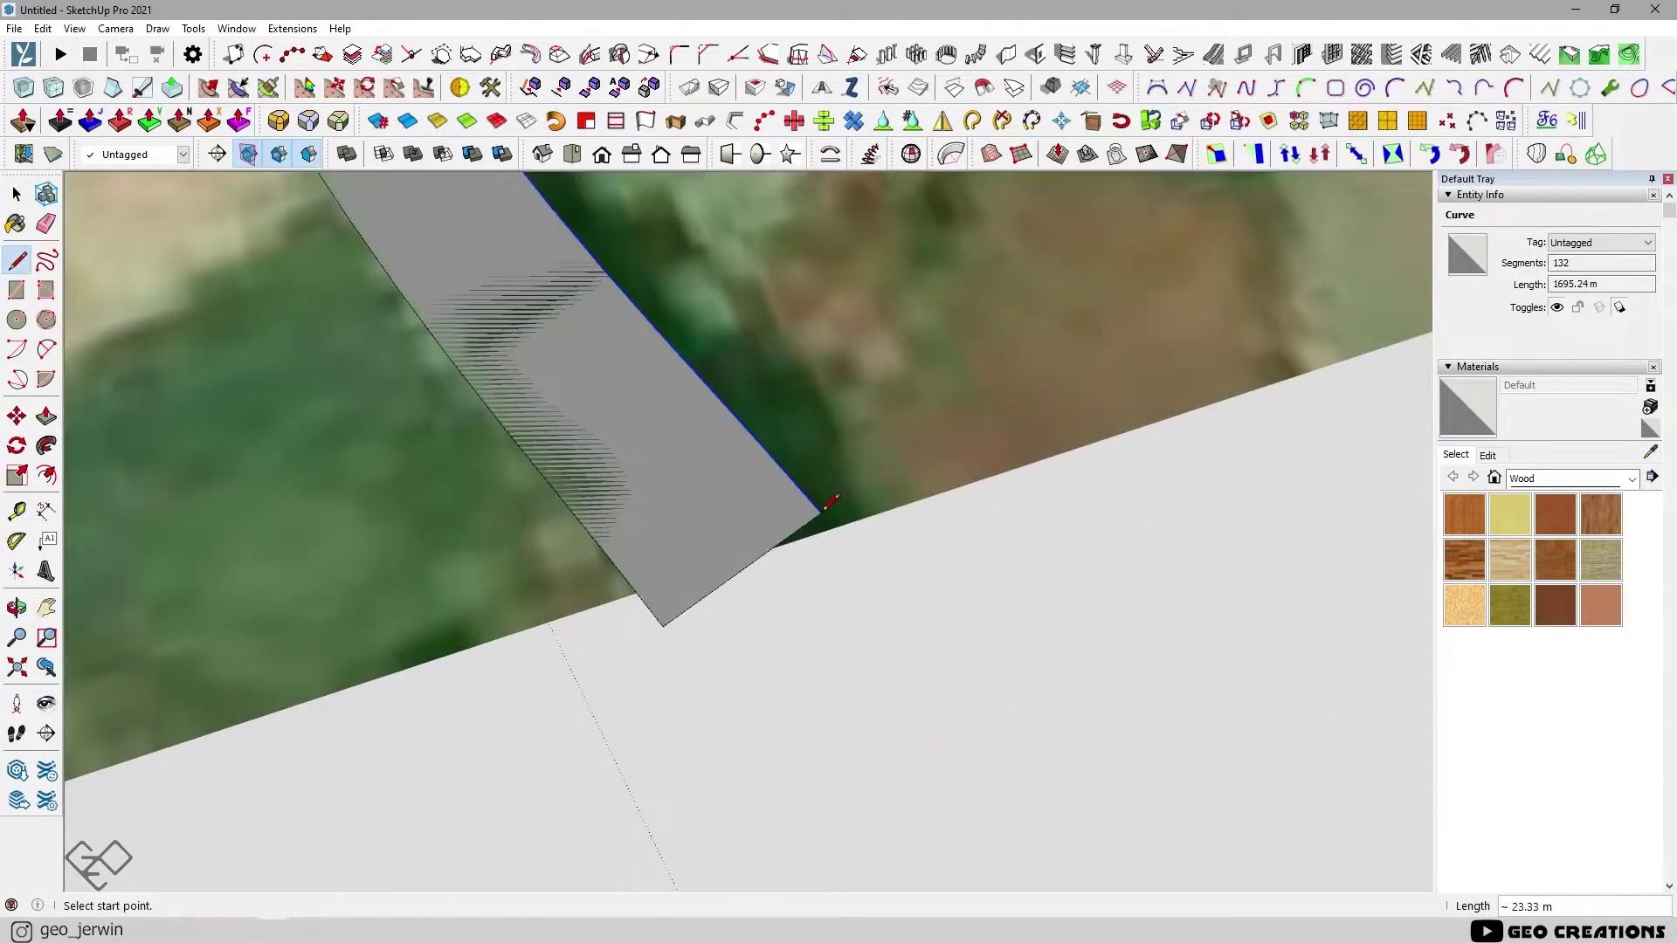
pyautogui.scroll(-5, 797, 512)
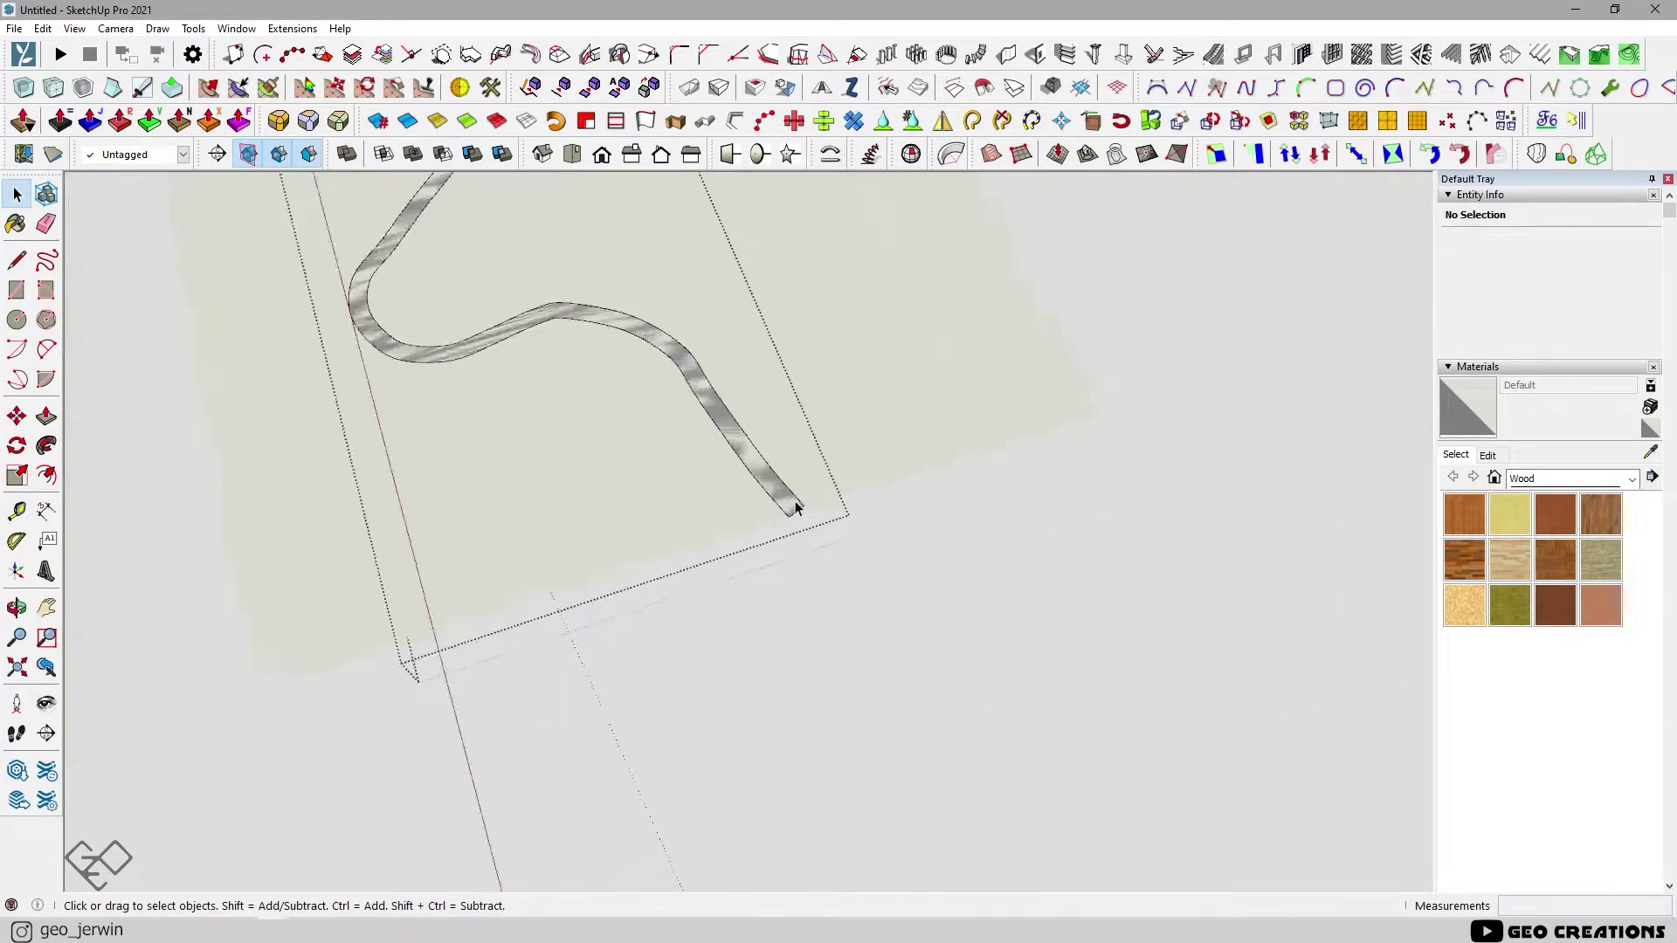
pyautogui.moveTo(795, 506); pyautogui.dragTo(1302, 492, button='middle')
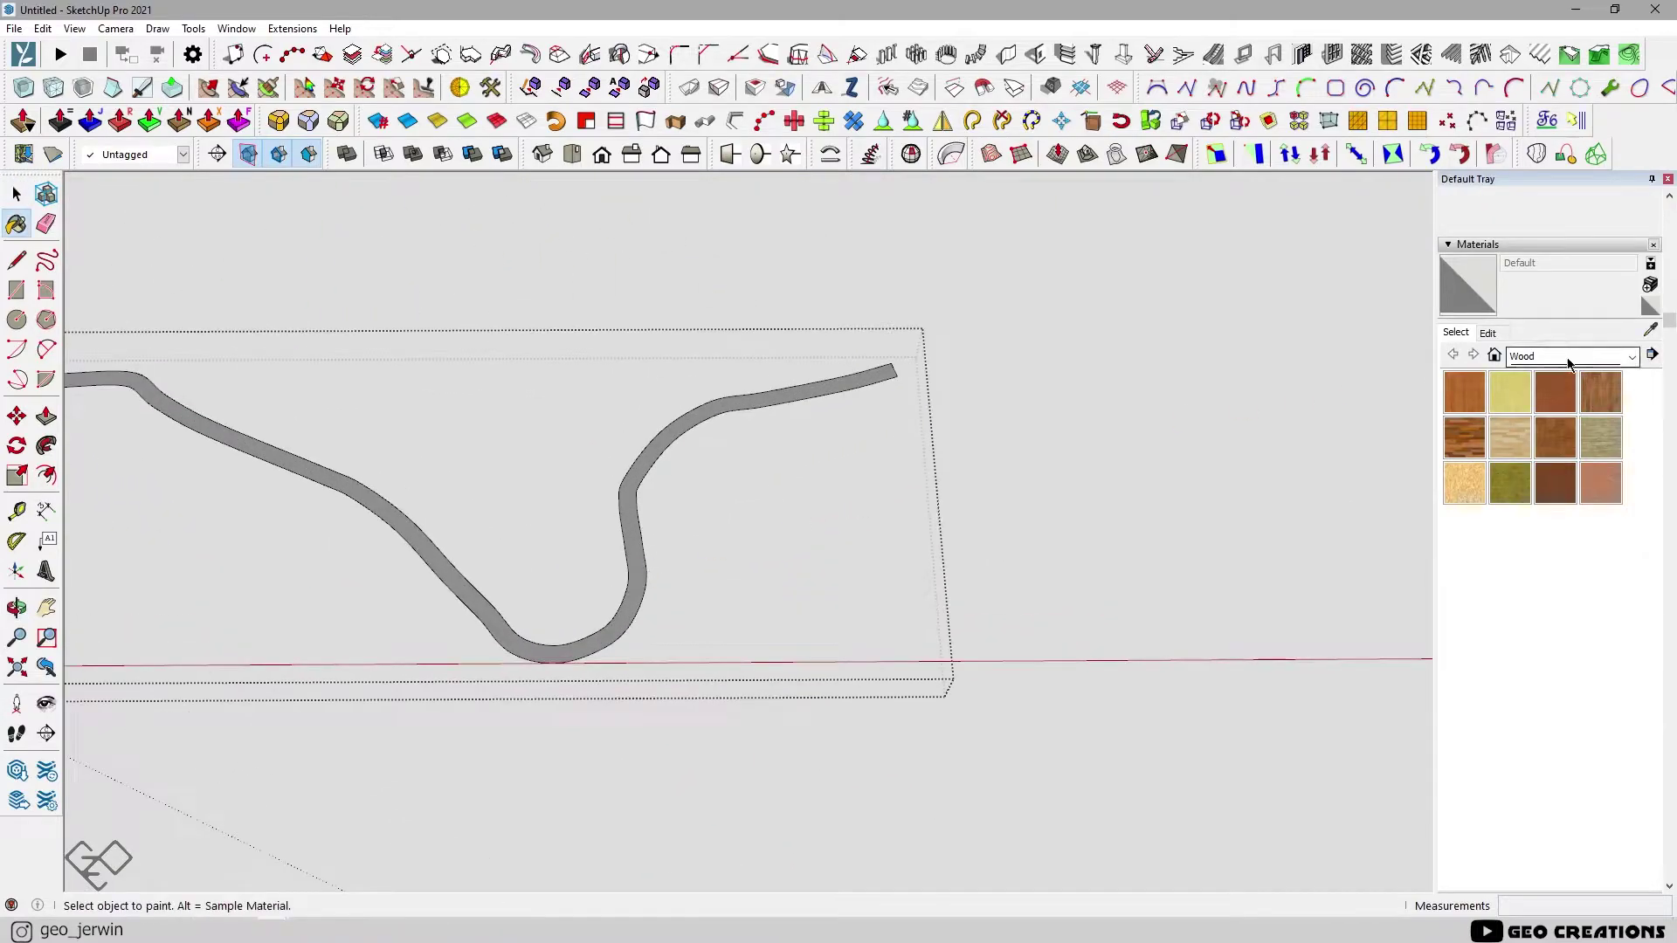
# Paint the river strip with the Water Pool Light material
pyautogui.click(1569, 364)
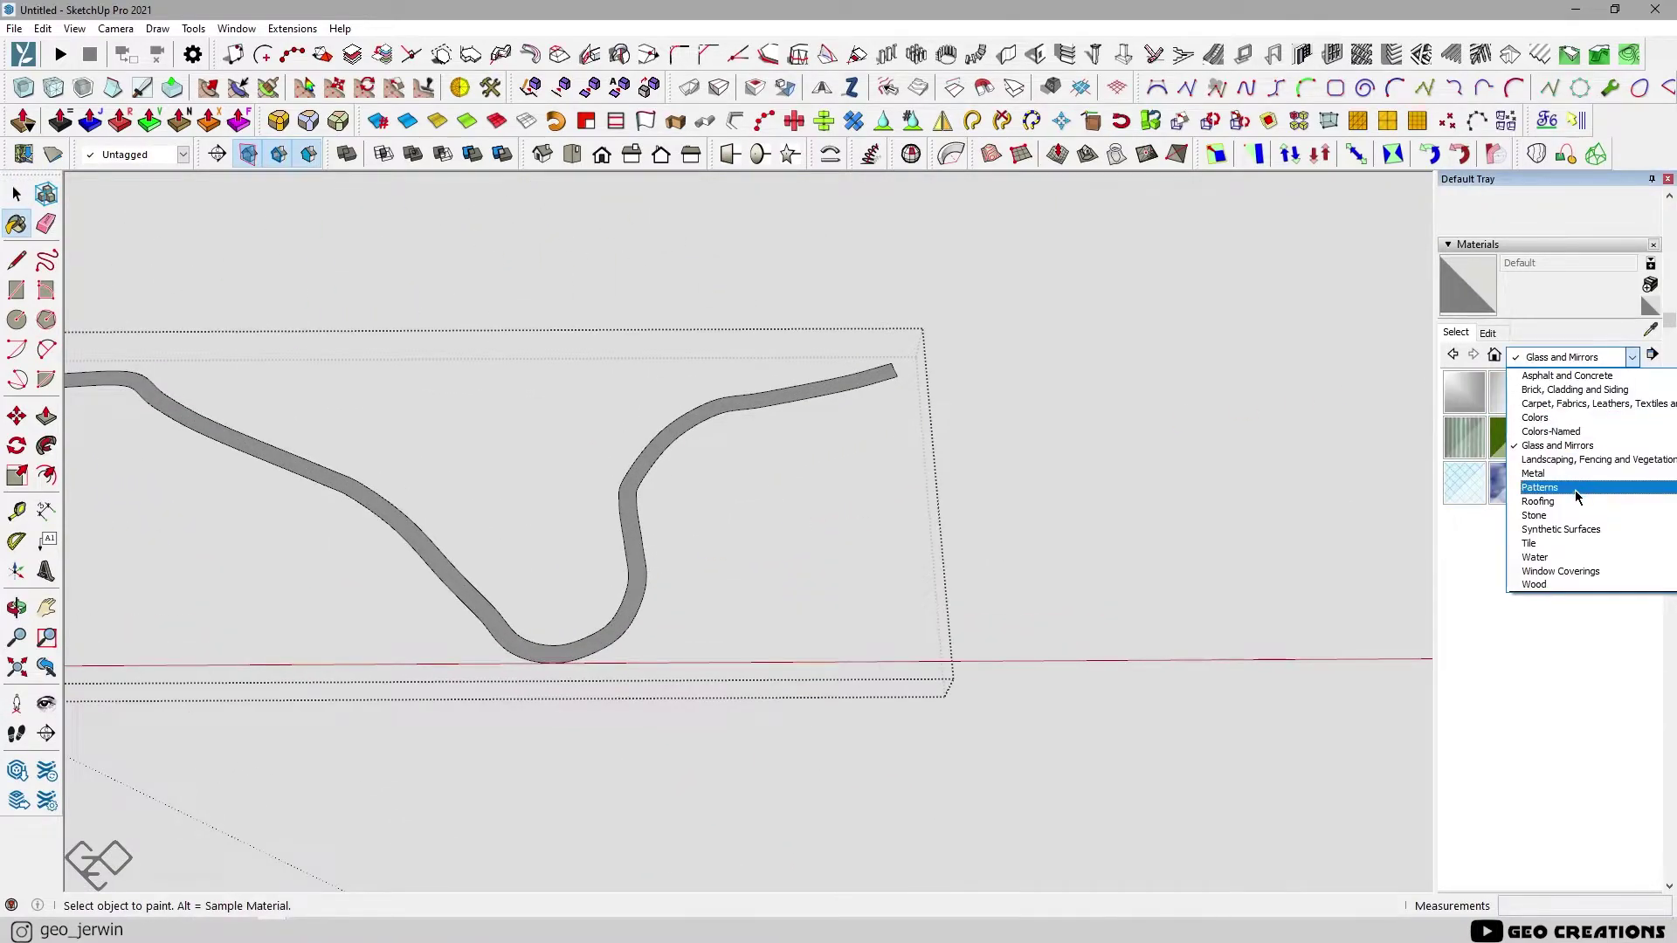
pyautogui.click(1573, 551)
pyautogui.click(1464, 436)
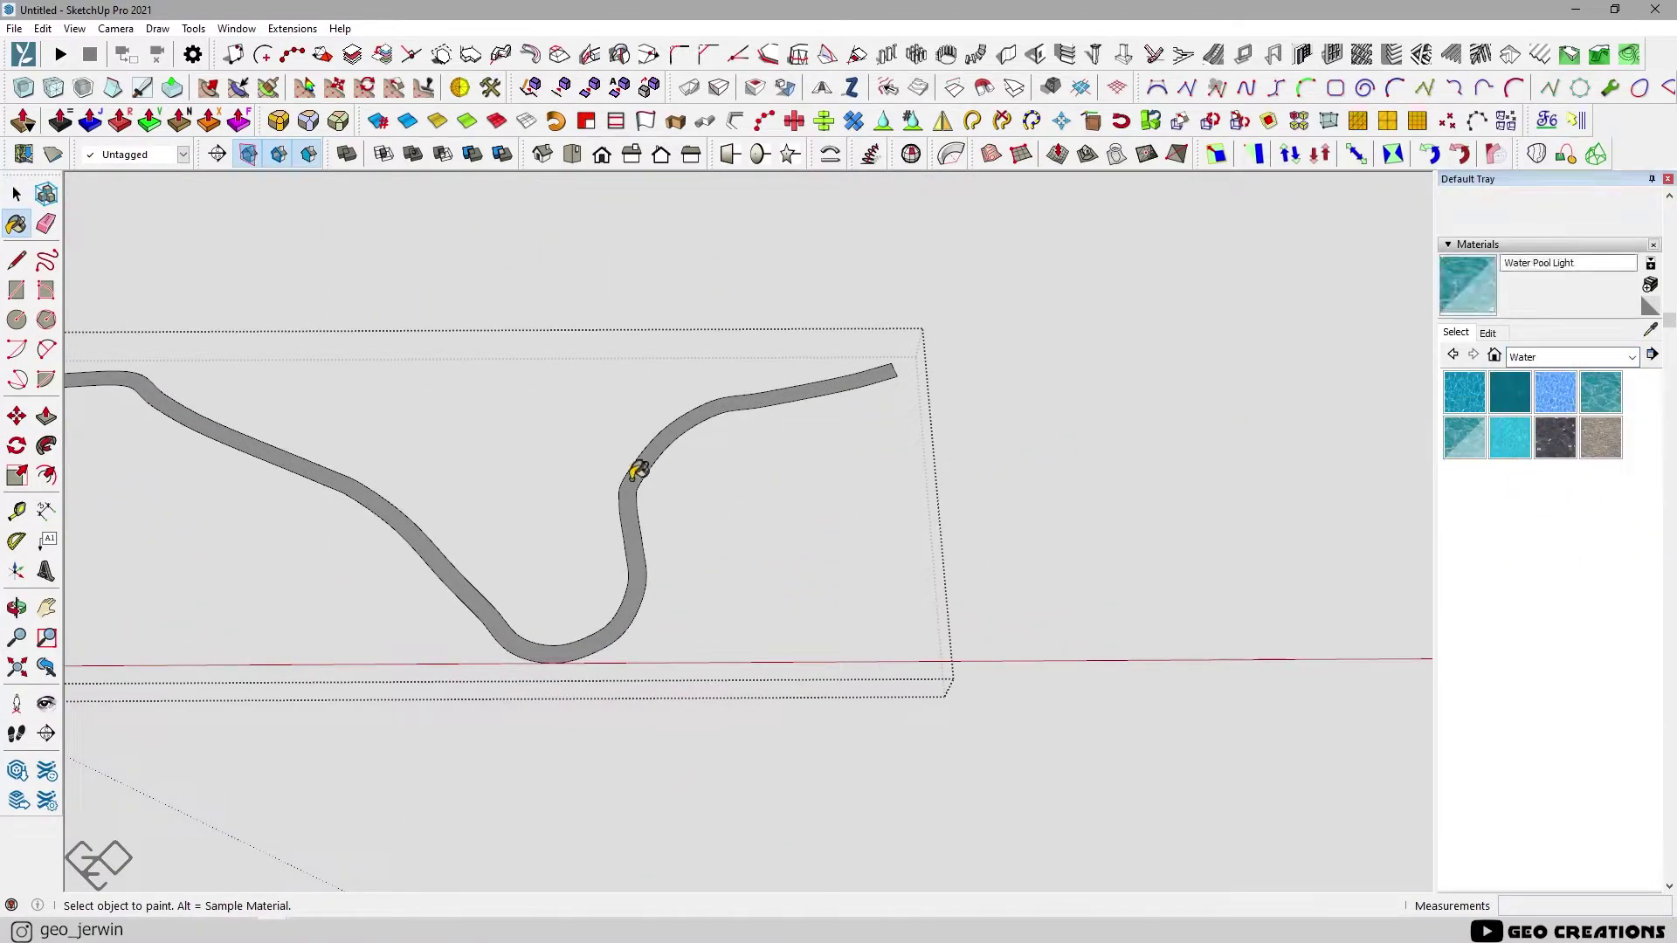
pyautogui.click(640, 468)
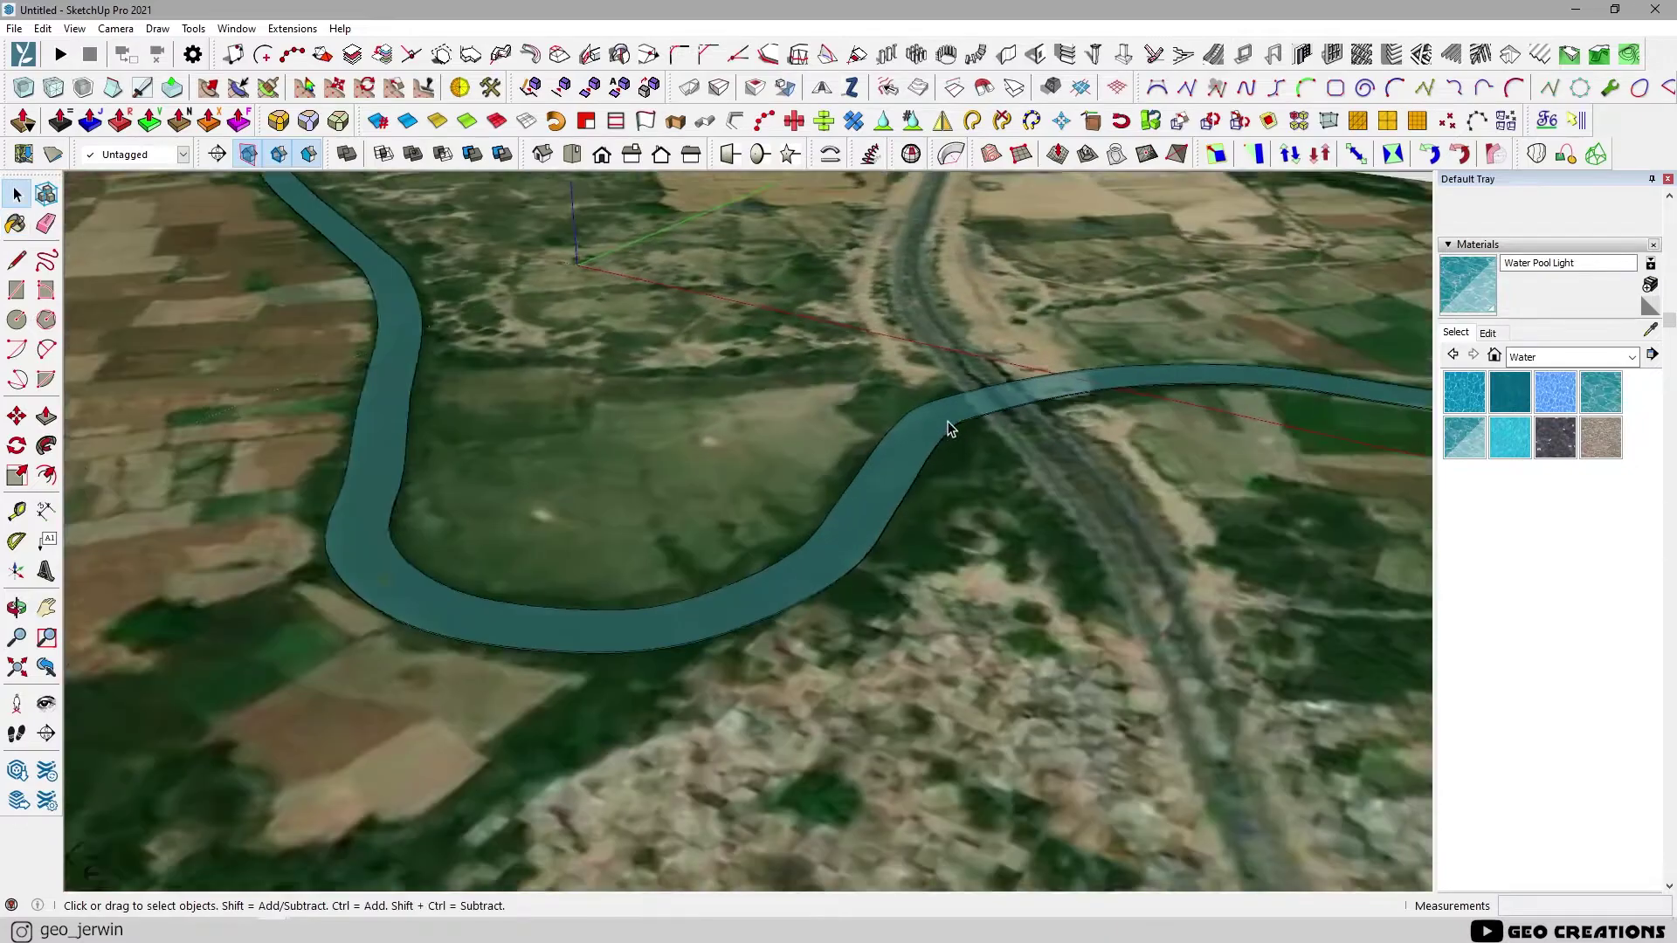
pyautogui.scroll(-5, 952, 429)
pyautogui.moveTo(873, 419)
pyautogui.mouseDown(button='middle')
pyautogui.moveTo(783, 511)
pyautogui.moveTo(789, 635)
pyautogui.moveTo(860, 616)
pyautogui.moveTo(1089, 484)
pyautogui.moveTo(966, 659)
pyautogui.mouseUp(button='middle')
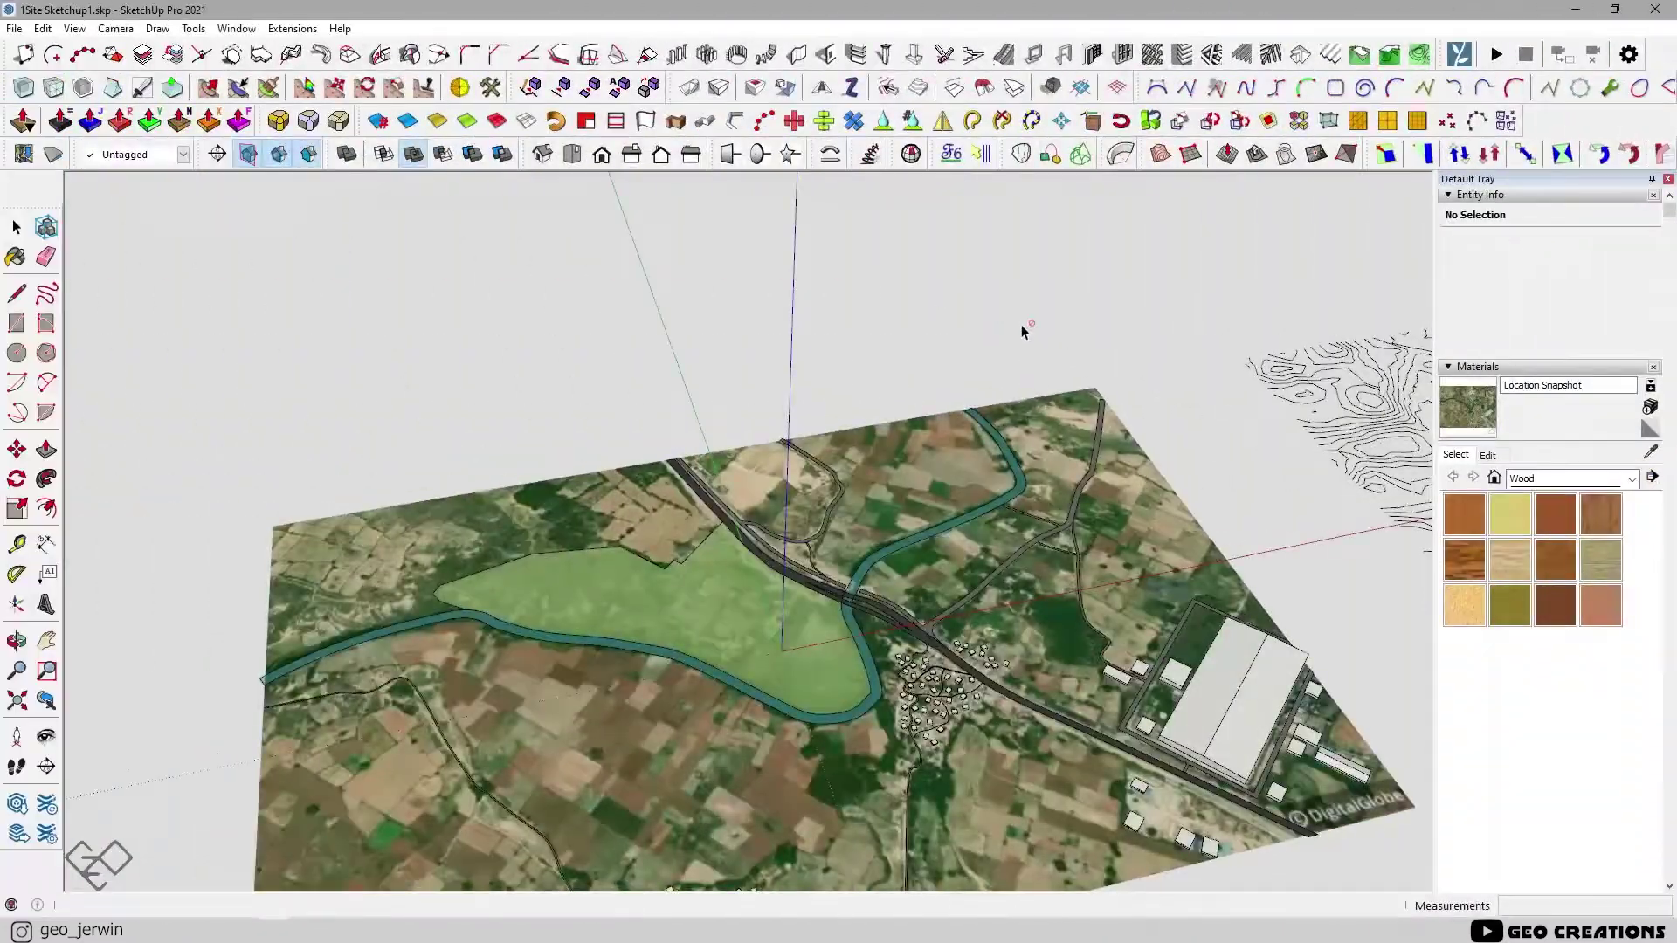
# Switch the site to a straight-down Top view and frame the map
pyautogui.moveTo(1024, 332); pyautogui.dragTo(727, 284, button='middle')
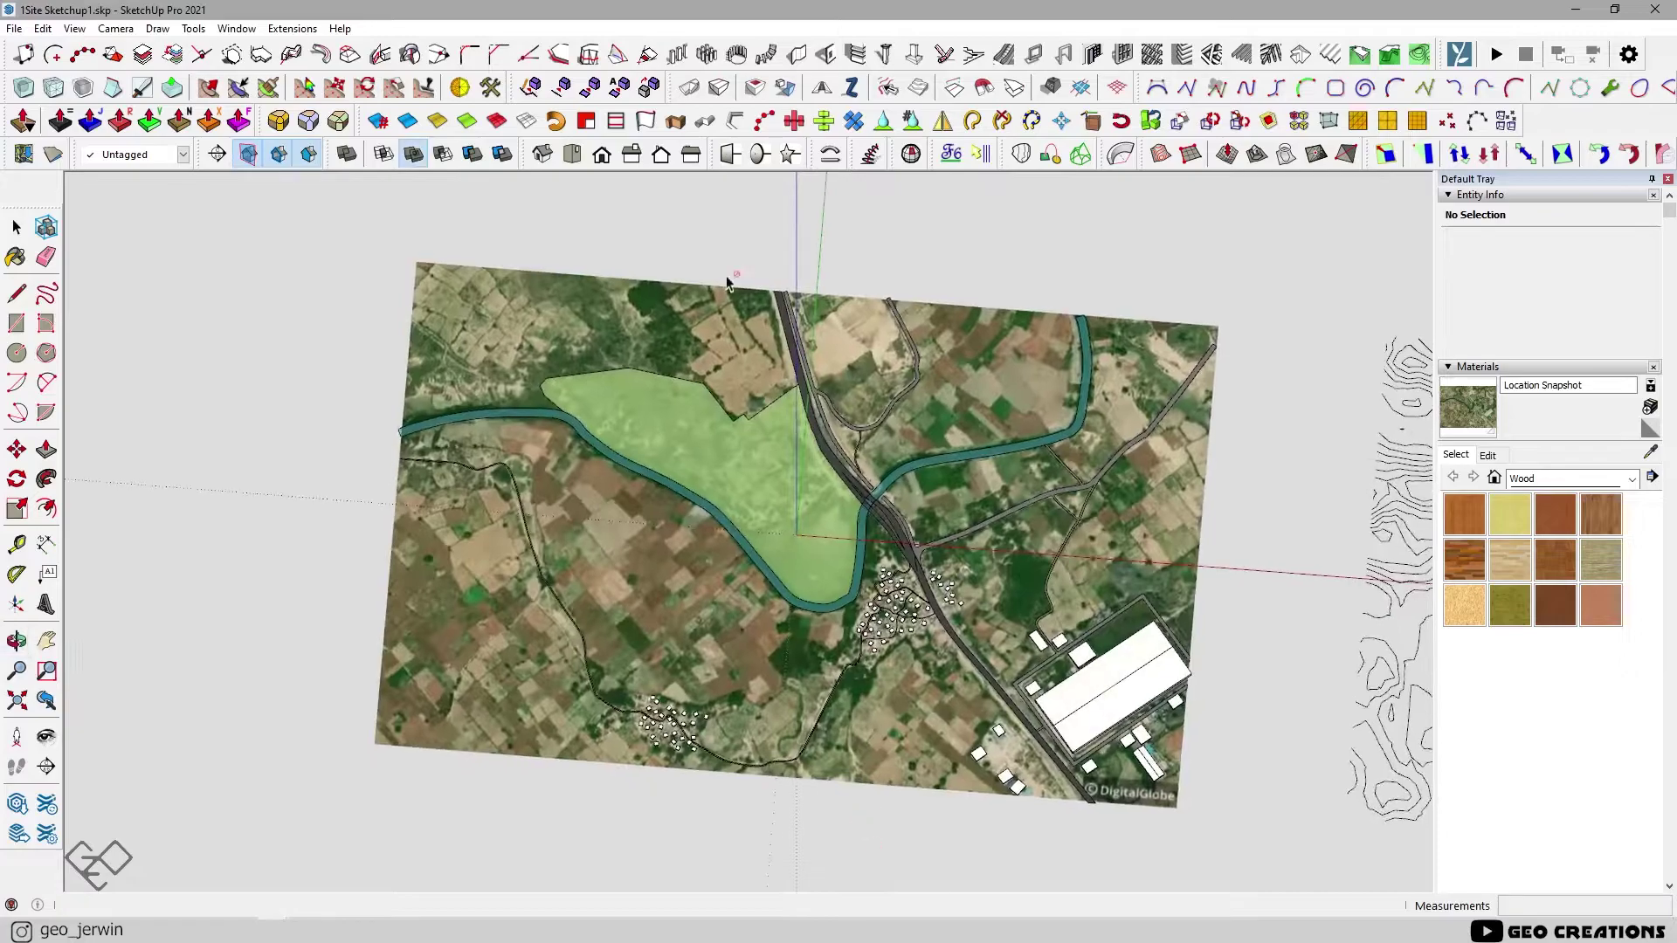
pyautogui.click(568, 164)
pyautogui.scroll(4, 537, 611)
pyautogui.scroll(-1, 537, 611)
pyautogui.keyDown('shift'); pyautogui.moveTo(536, 613); pyautogui.dragTo(510, 673, button='middle'); pyautogui.keyUp('shift')
# Export the view as a PDF 2D graphic, 1Site Sketchup1.pdf, into the destination folder
pyautogui.click(14, 28)
pyautogui.moveTo(262, 323)
pyautogui.click(357, 360)
pyautogui.click(361, 450)
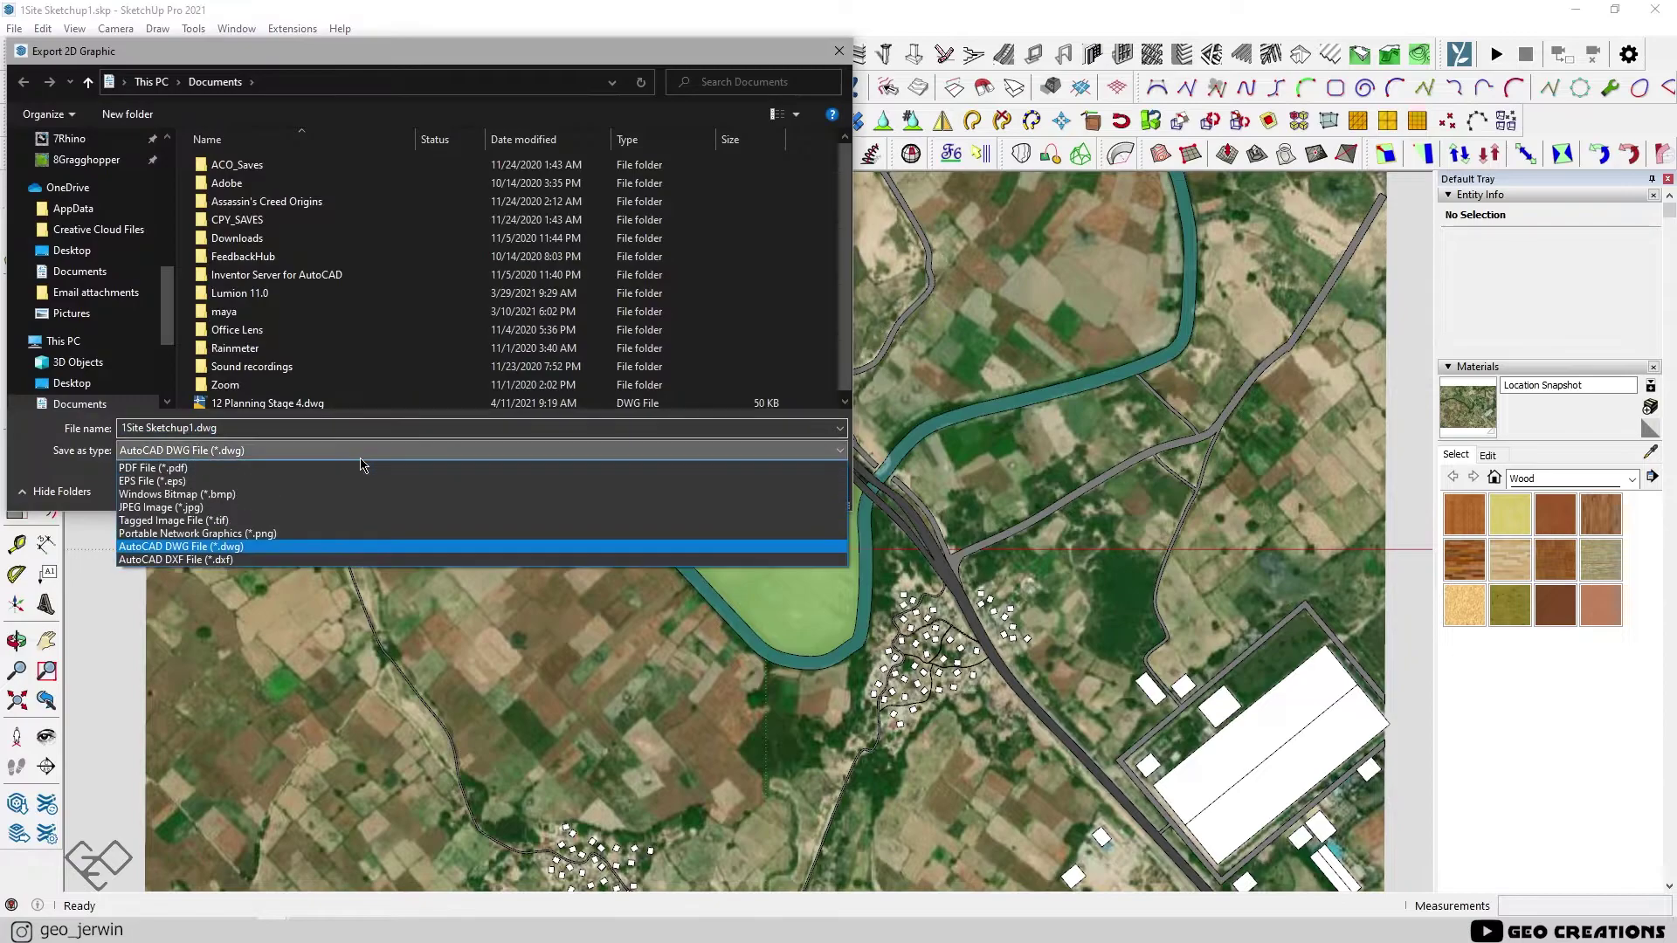
pyautogui.click(363, 546)
pyautogui.scroll(5, 83, 294)
pyautogui.click(122, 179)
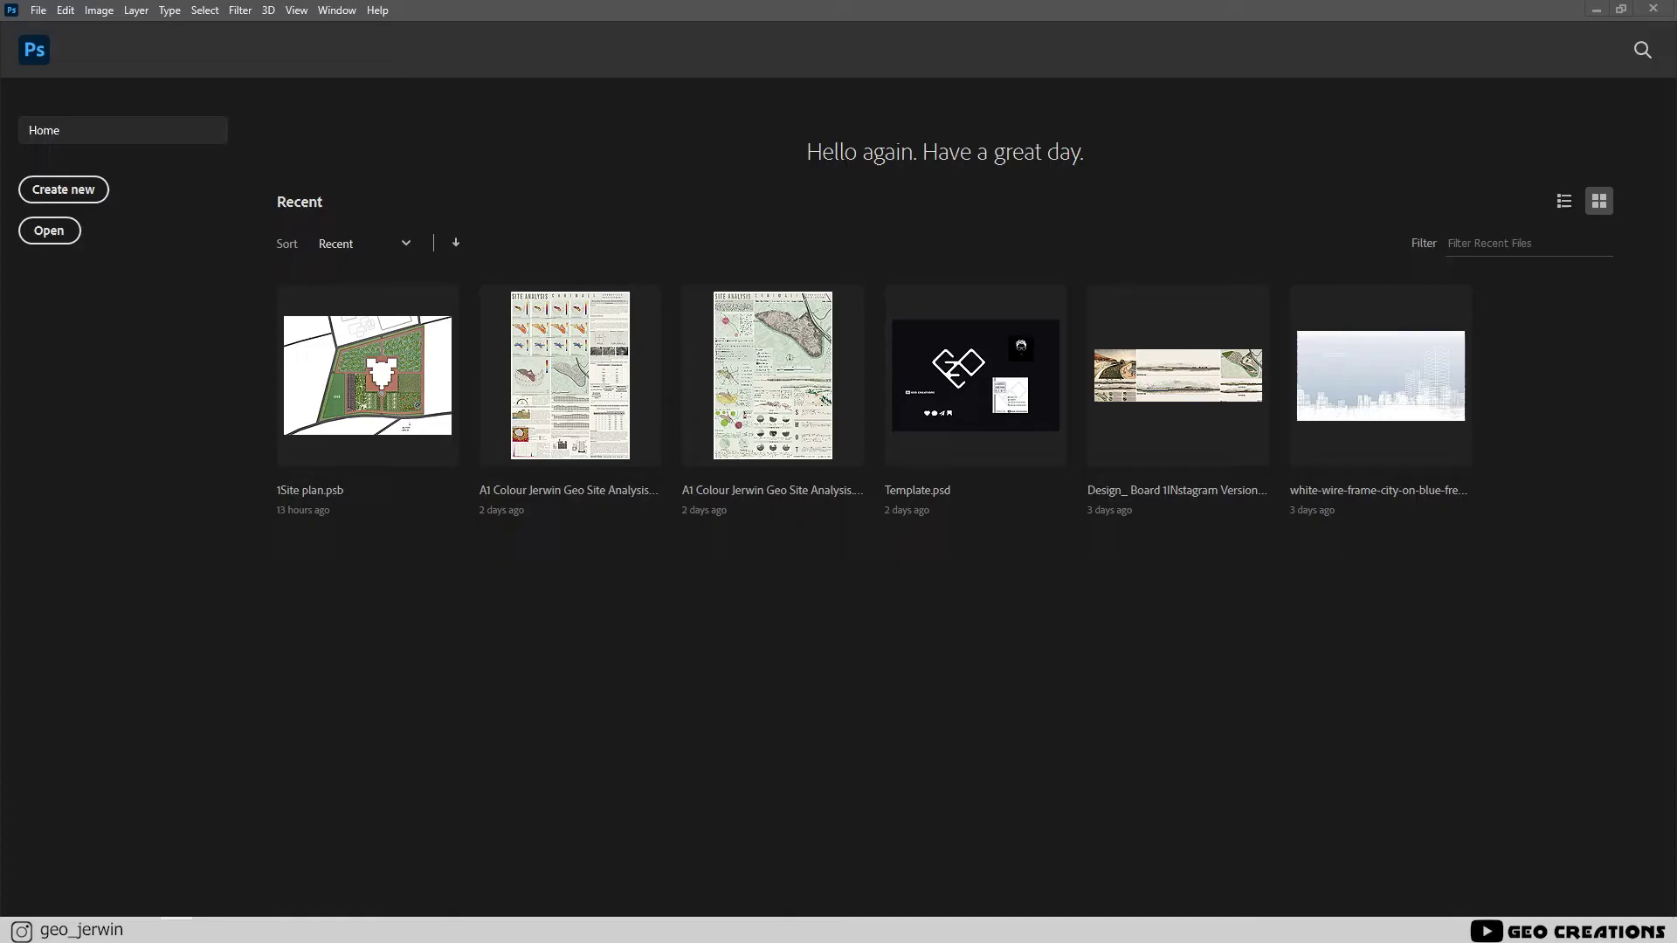
# Import the exported site PDF into Photoshop and place the contour PDF over it
pyautogui.moveTo(177, 927); pyautogui.dragTo(680, 348)
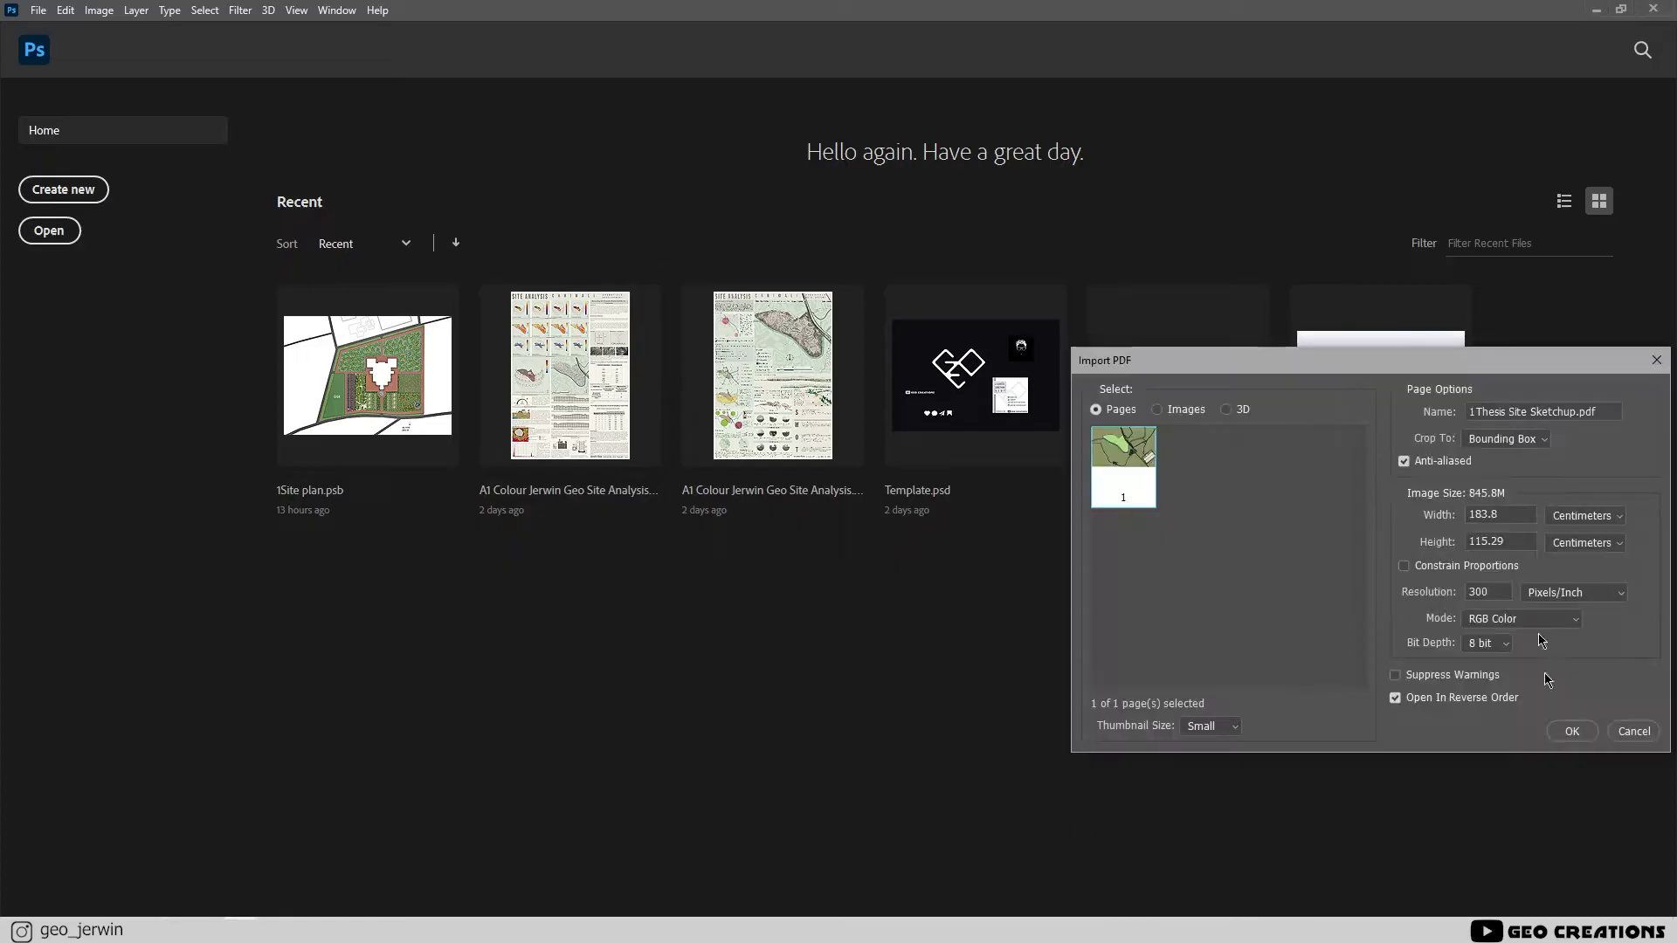
pyautogui.click(1572, 730)
pyautogui.press('Return')
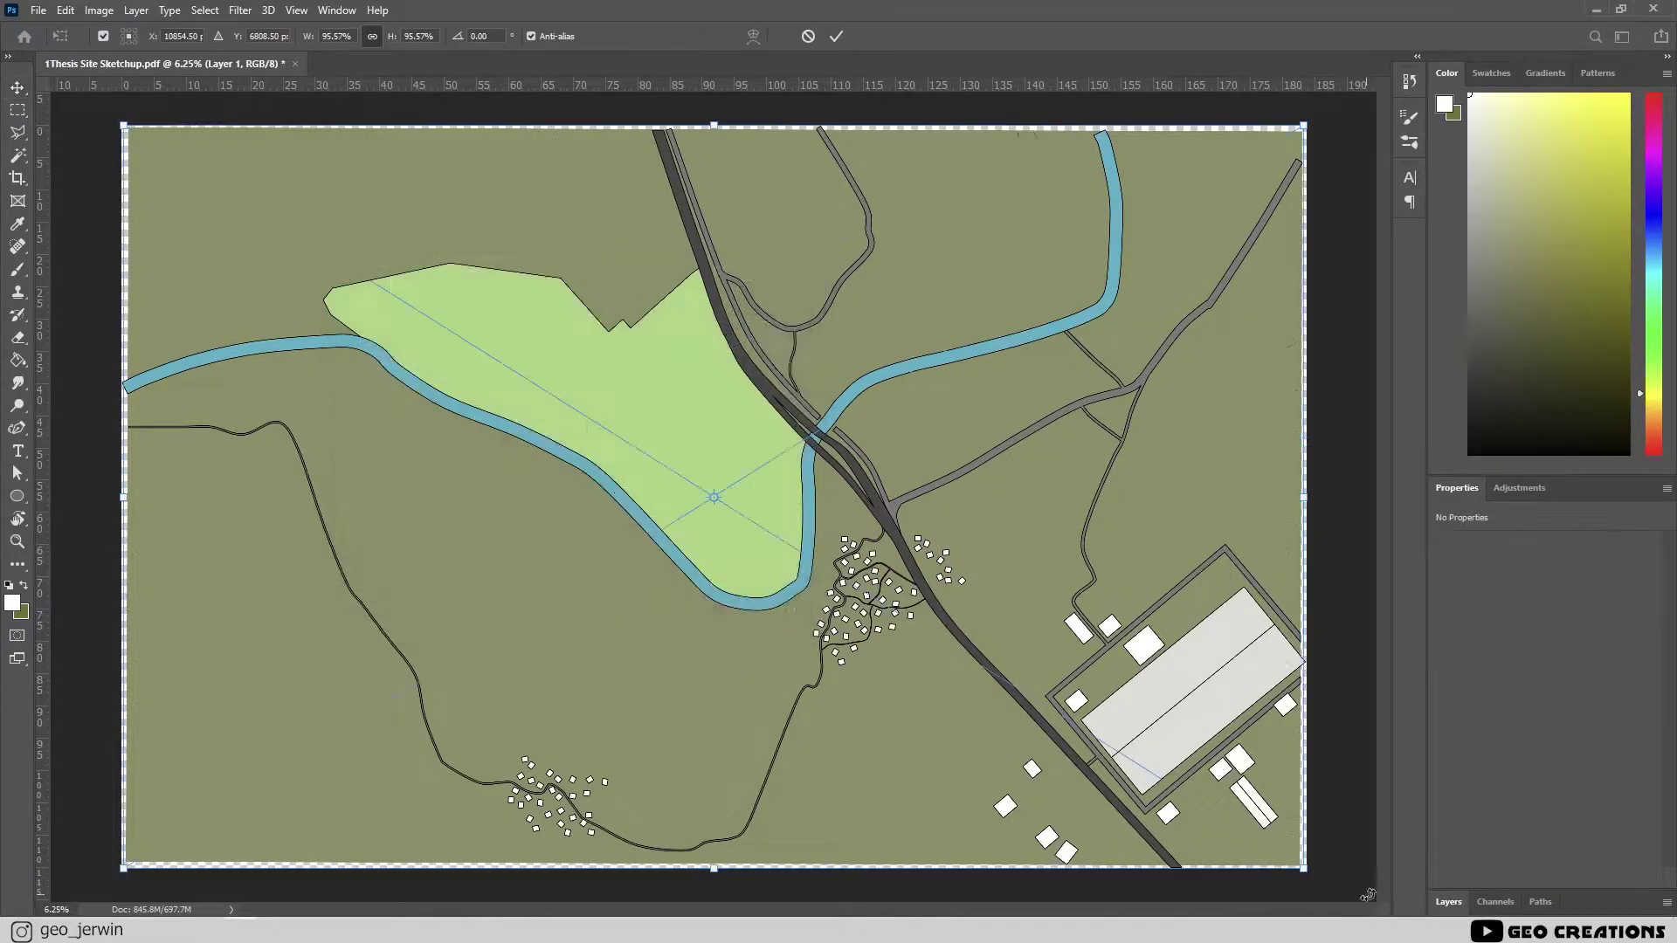
pyautogui.click(1448, 901)
pyautogui.press('Return')
# Convert both layers into one smart object and align the contours over the plan inside it
pyautogui.click(1506, 606)
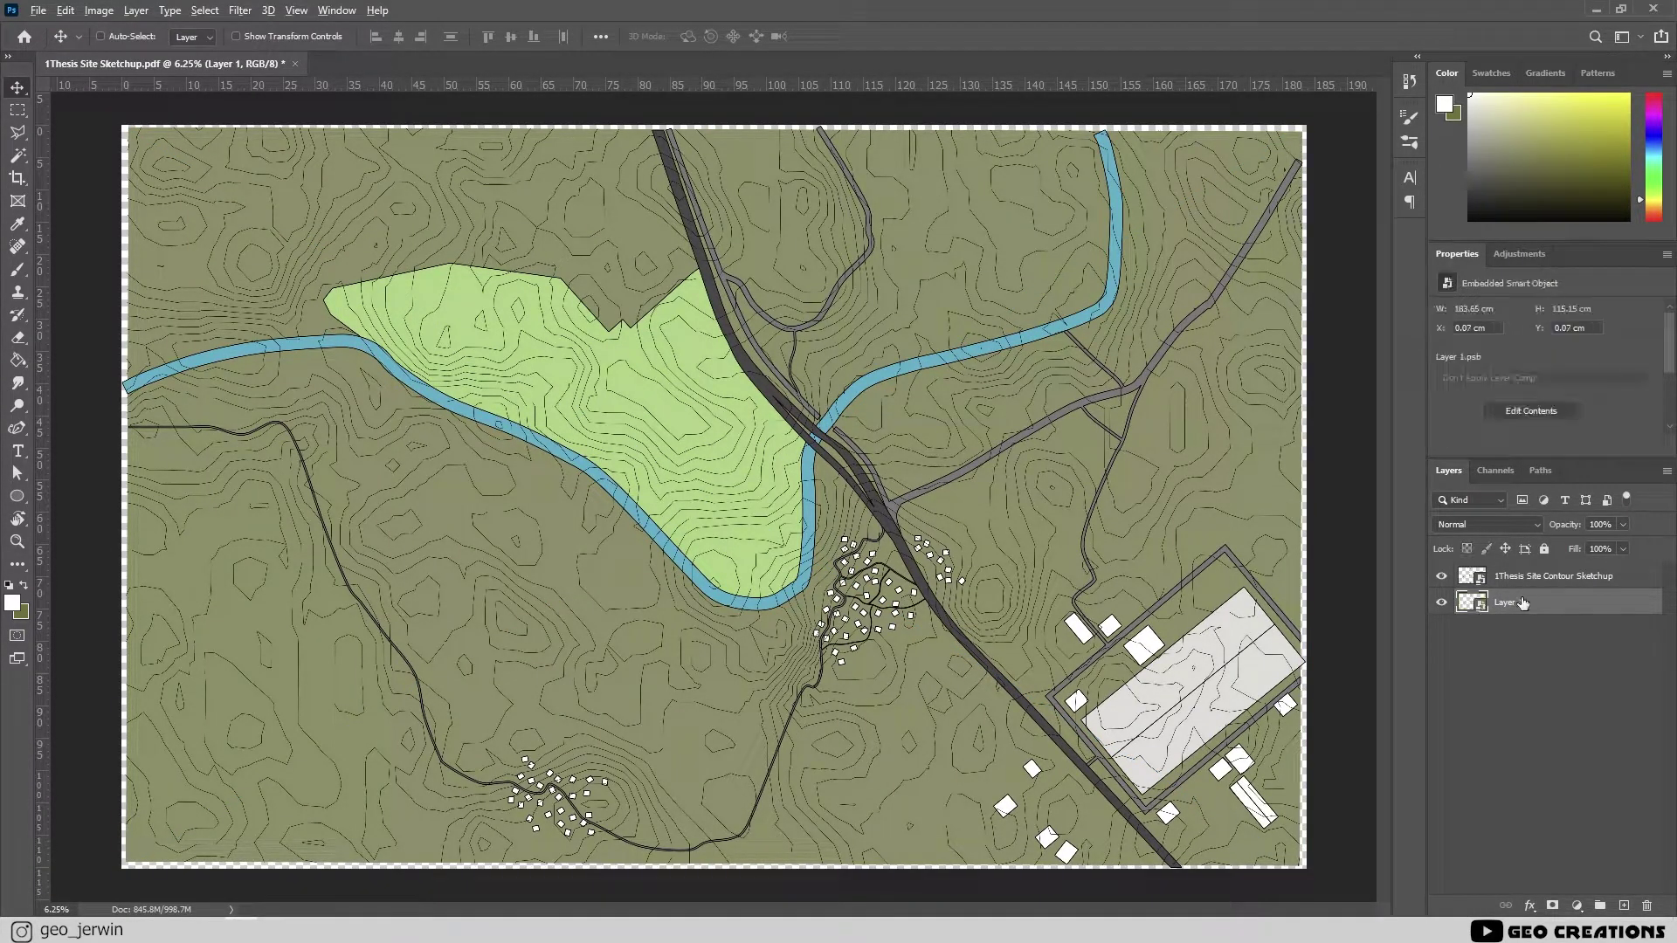
pyautogui.keyDown('shift'); pyautogui.click(1553, 575); pyautogui.keyUp('shift')
pyautogui.rightClick(1535, 578)
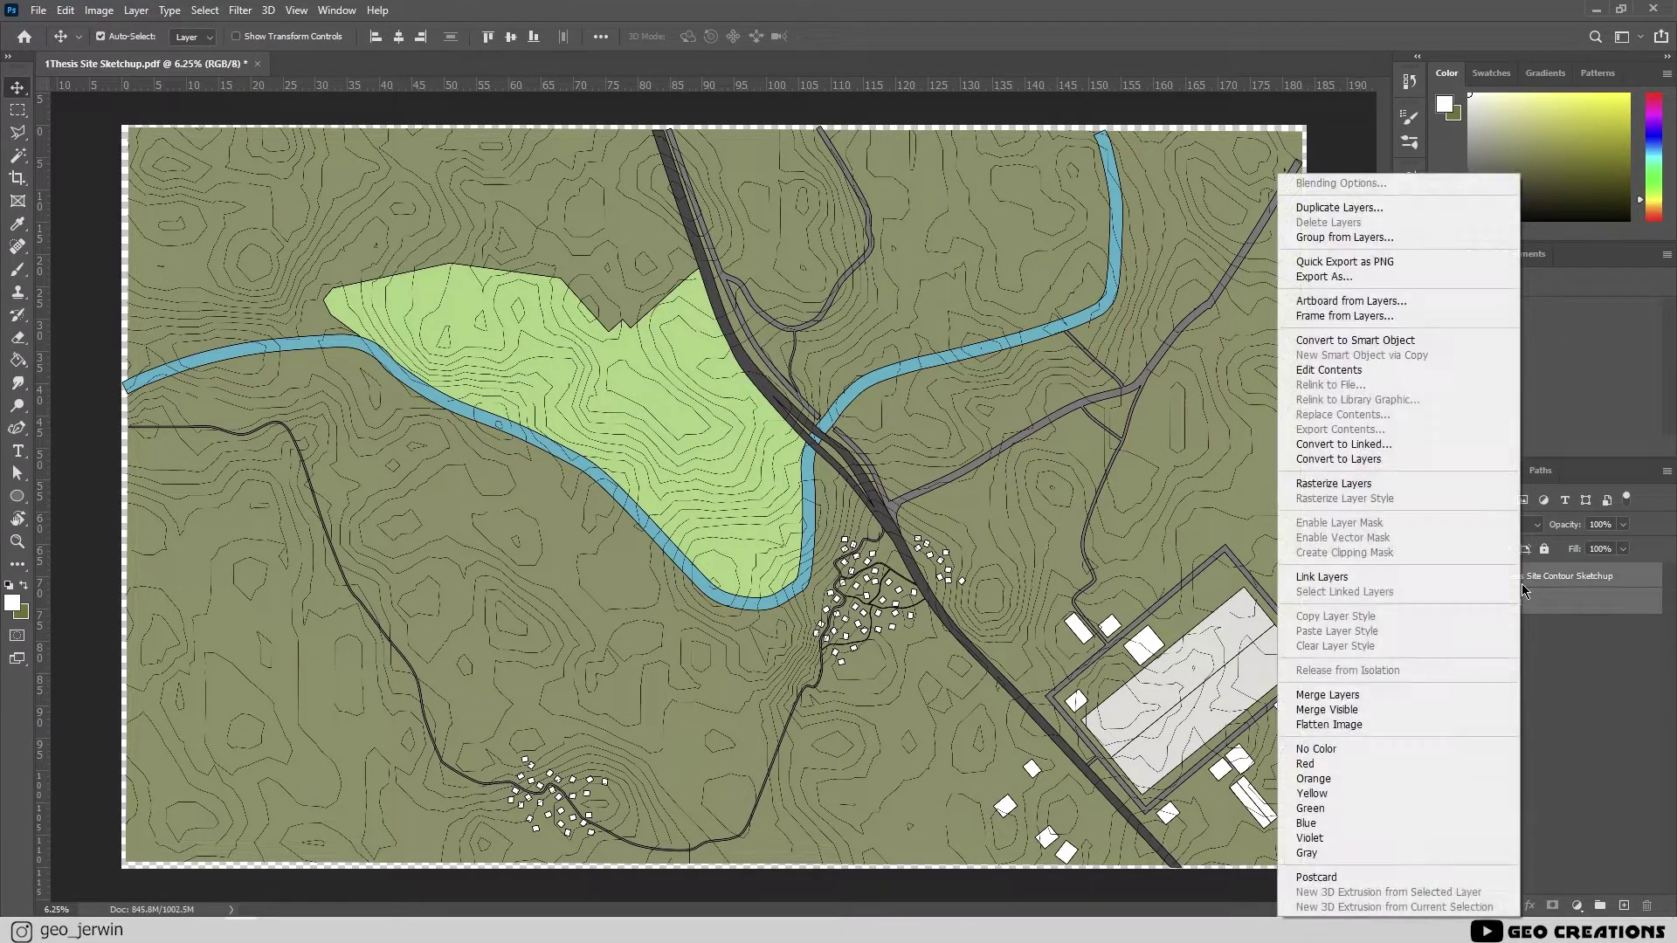
pyautogui.click(1397, 337)
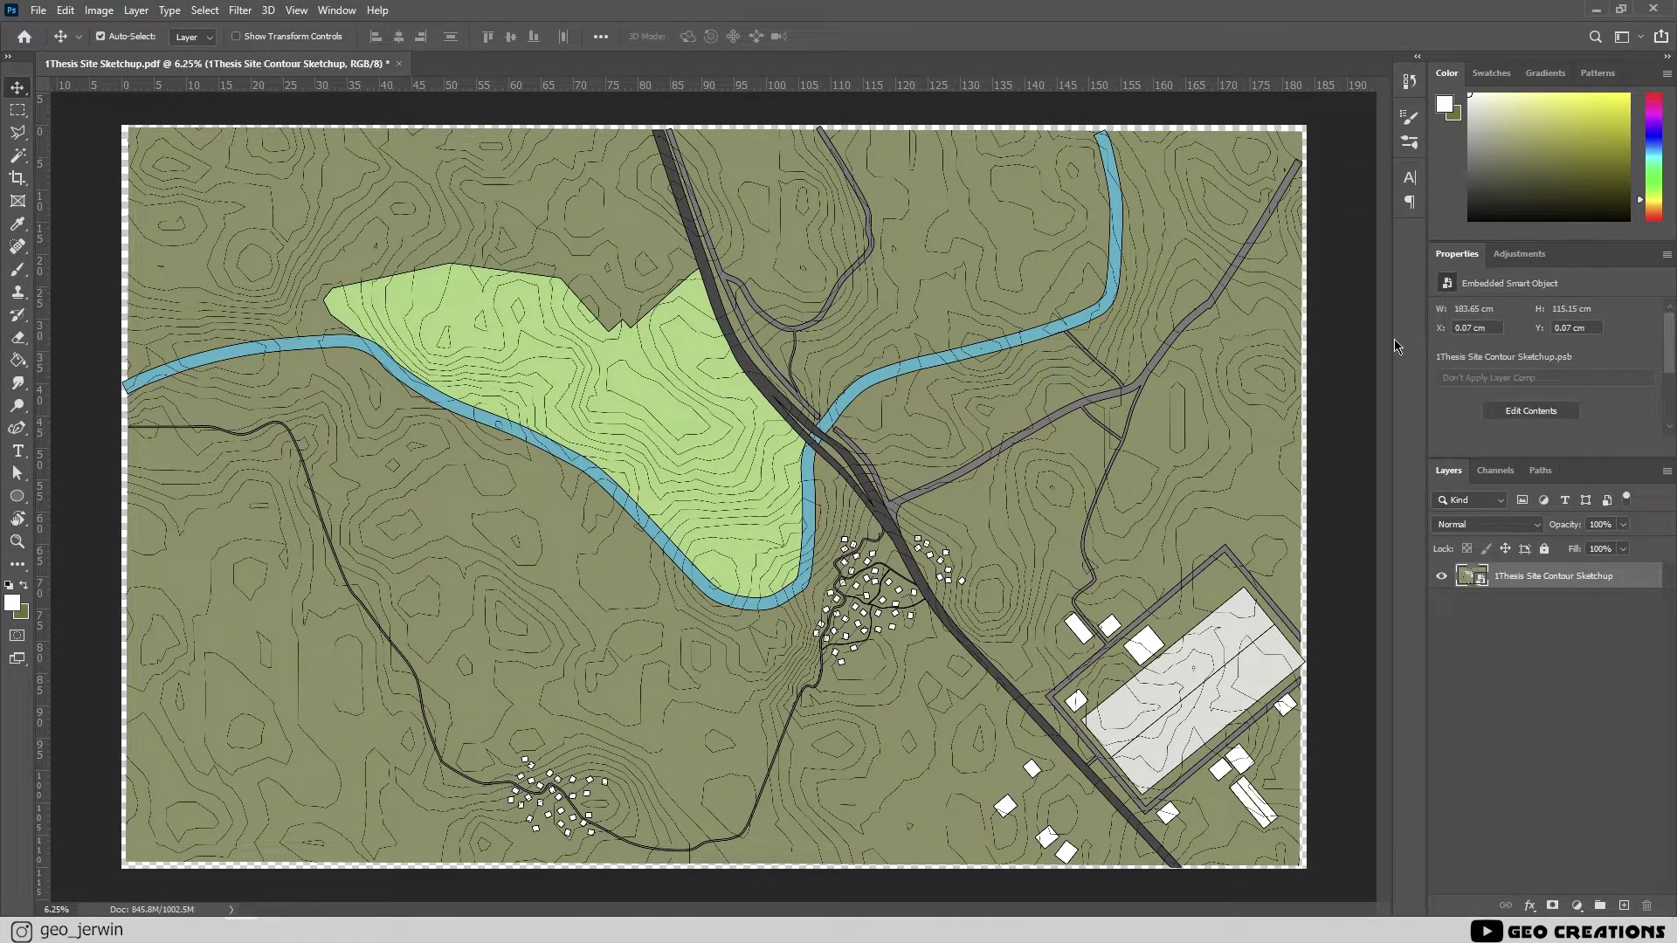
pyautogui.doubleClick(1471, 575)
pyautogui.moveTo(698, 529); pyautogui.dragTo(725, 565)
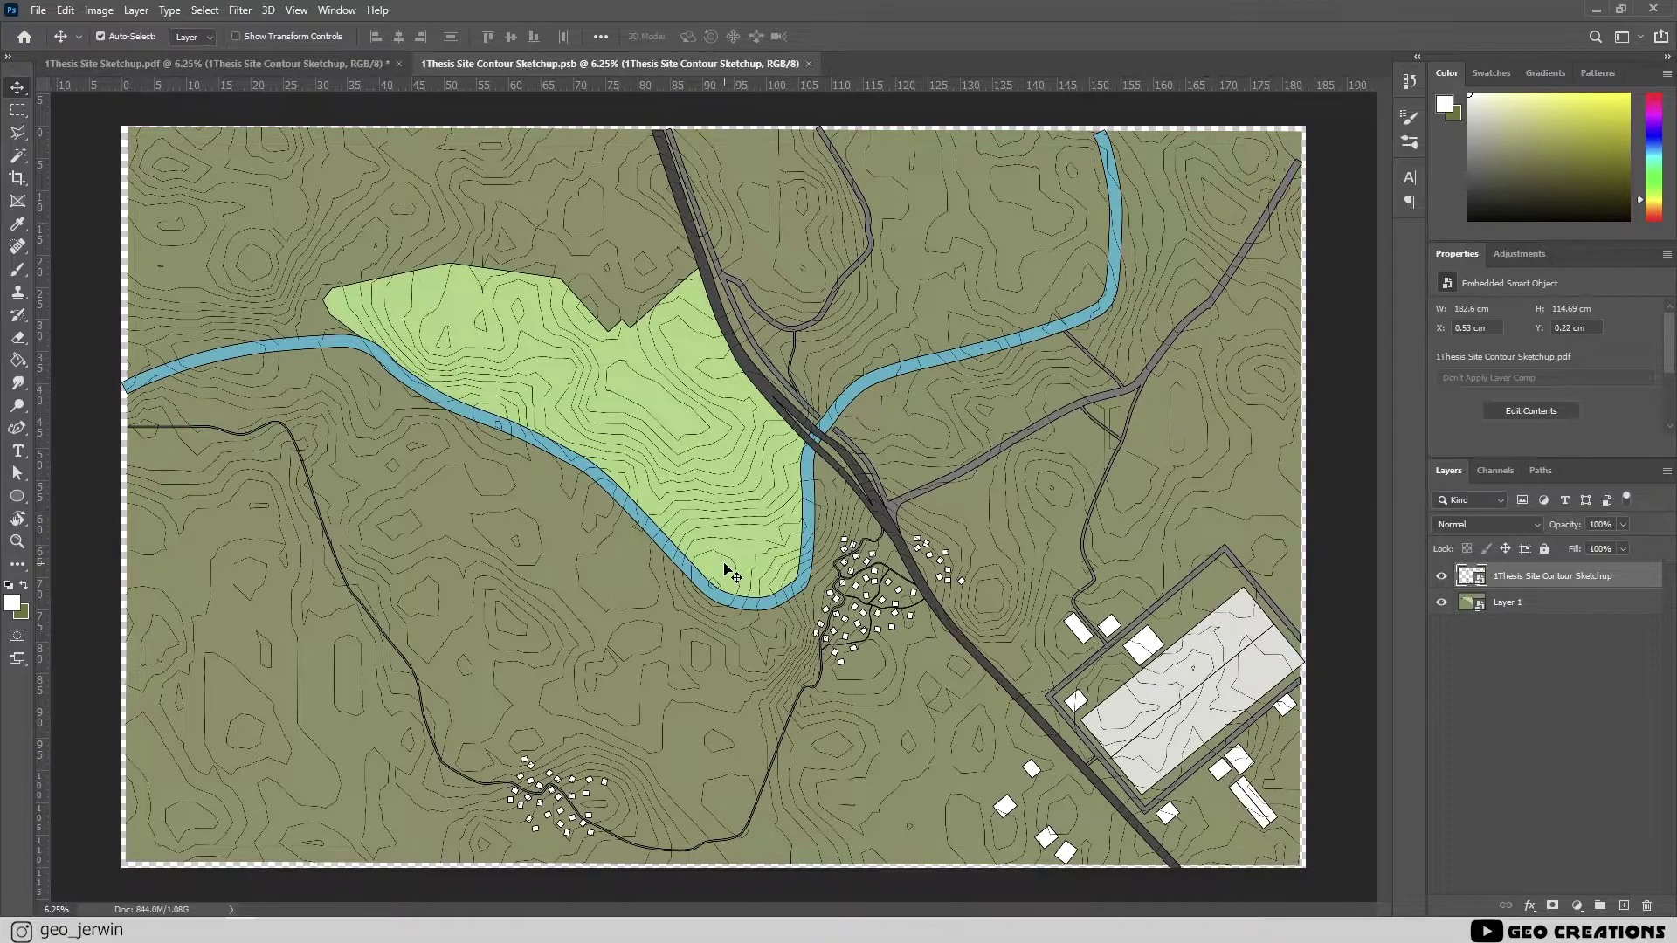
# Hide the contour layer and save the smart object's contents when closing it
pyautogui.click(1442, 576)
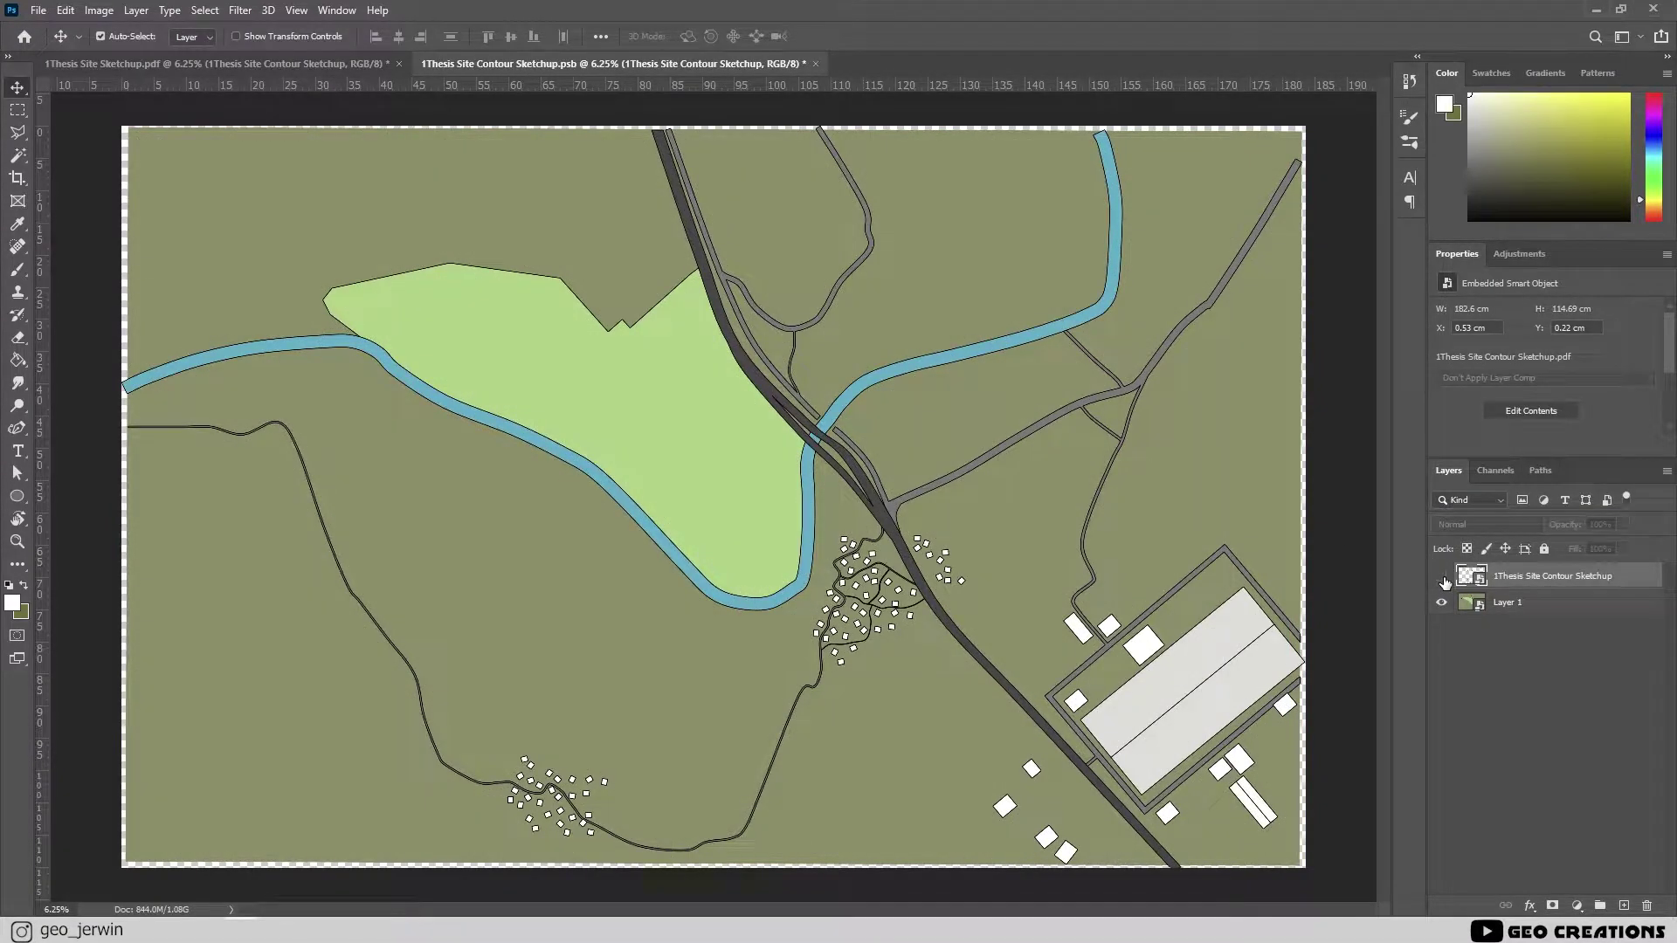
pyautogui.click(1450, 643)
pyautogui.click(674, 64)
pyautogui.click(751, 343)
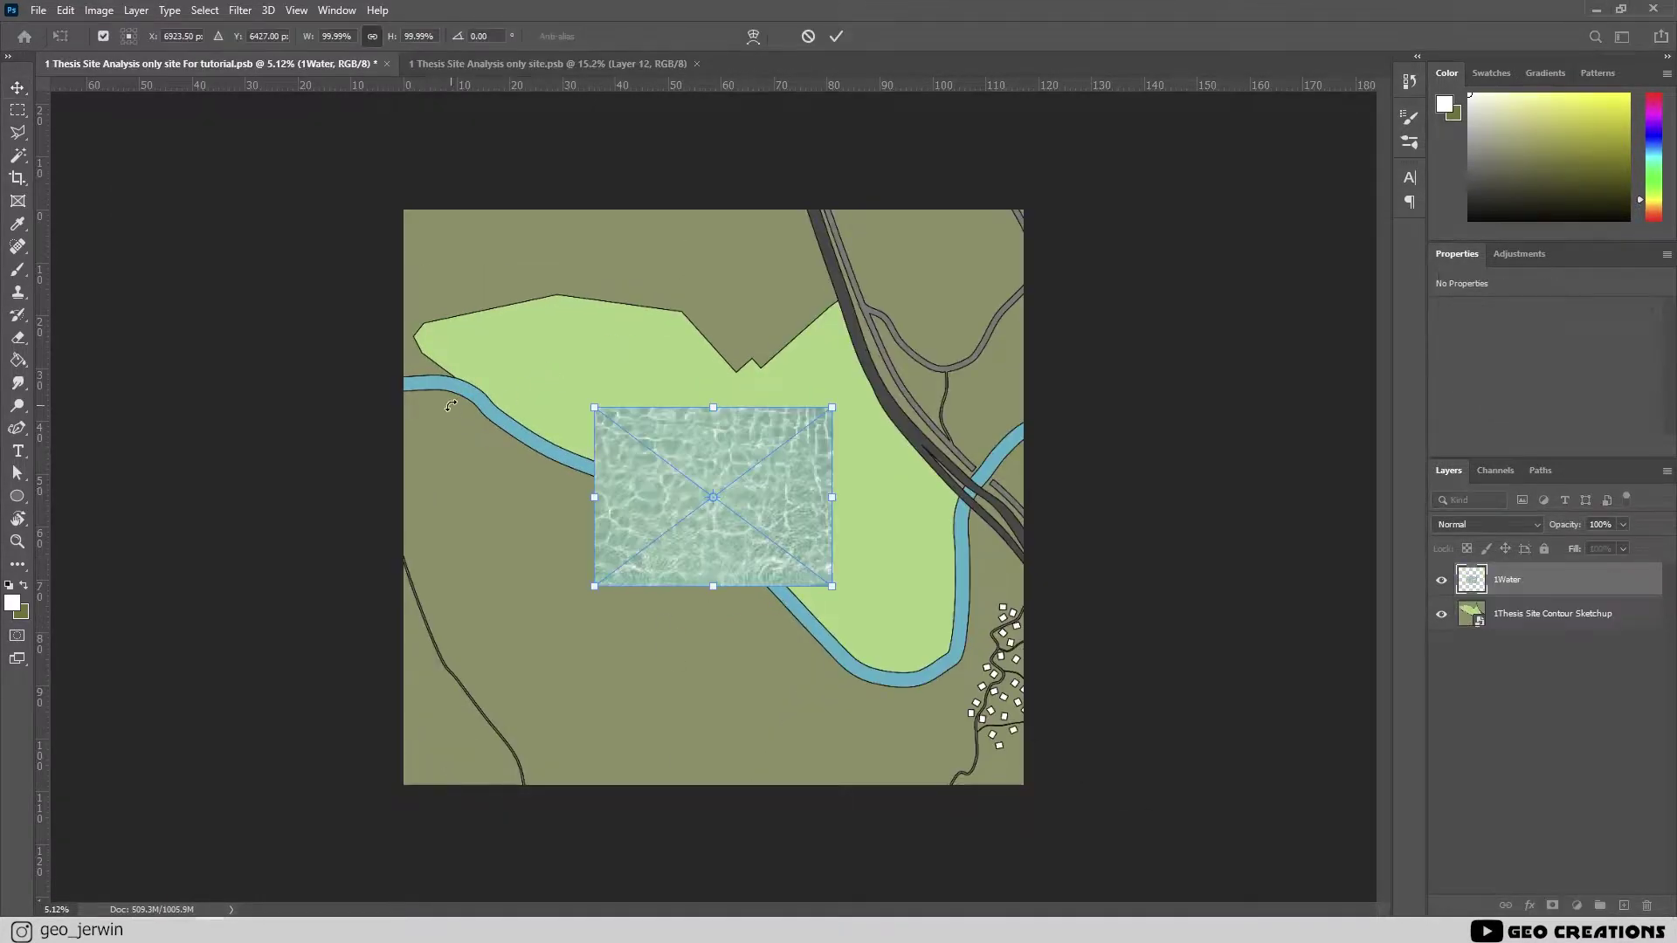
# Position the 1Water texture and scale it to 117.25 × 87.94 cm over the river
pyautogui.moveTo(778, 515); pyautogui.dragTo(925, 491)
pyautogui.hotkey('ctrl', 't')
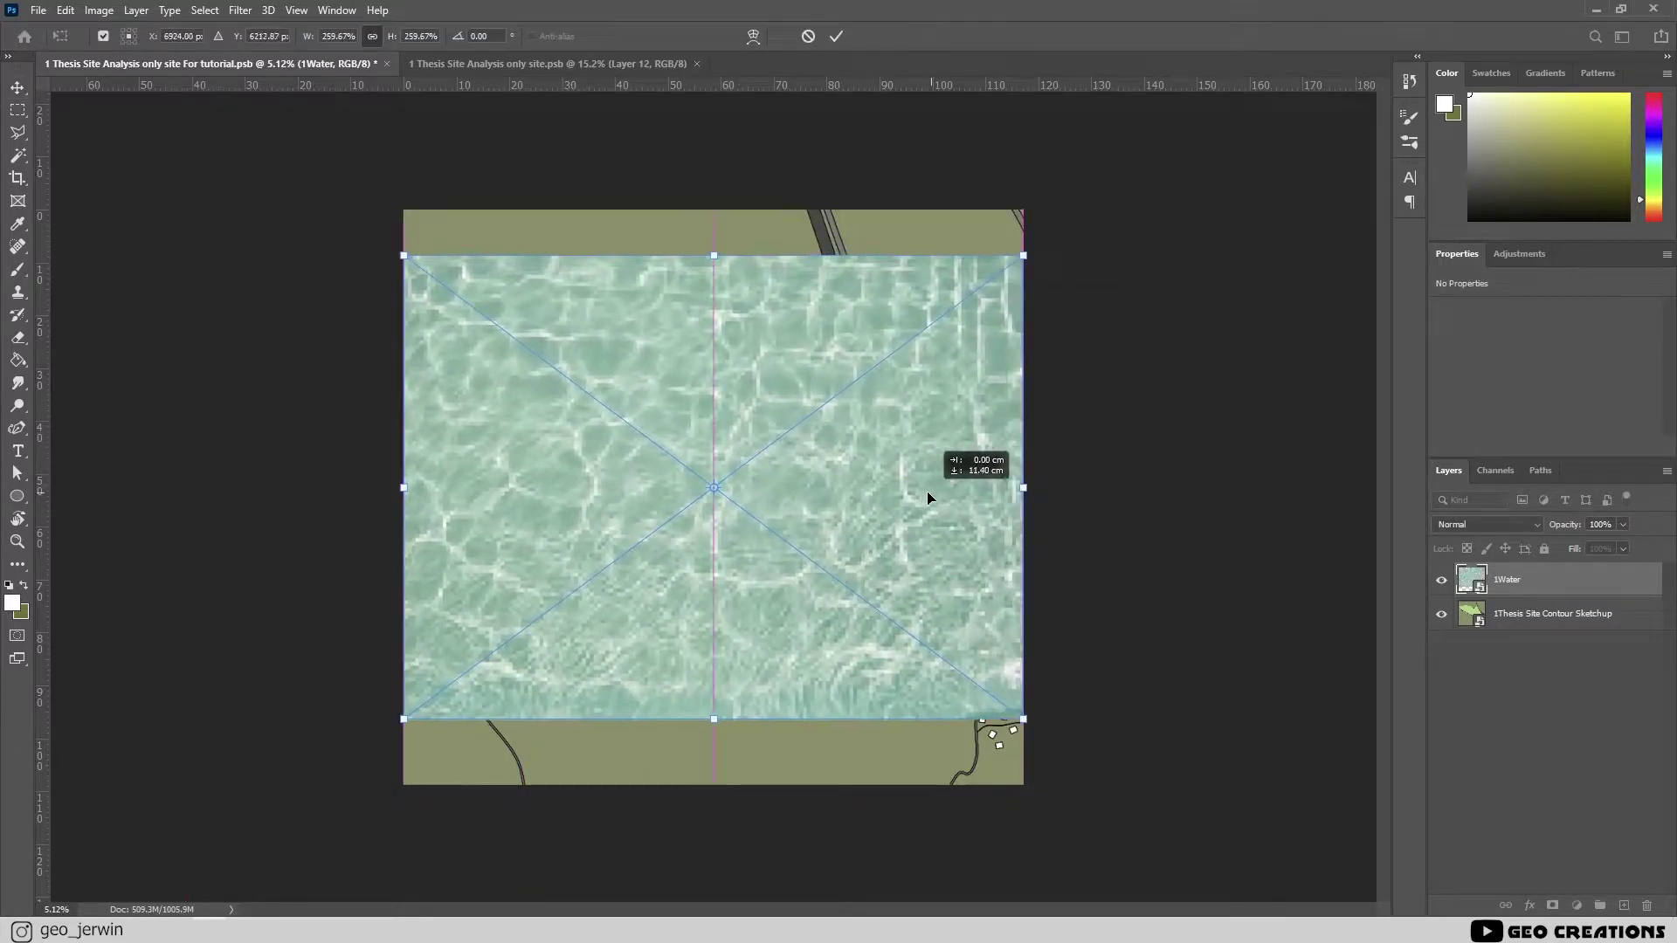
pyautogui.press('Return')
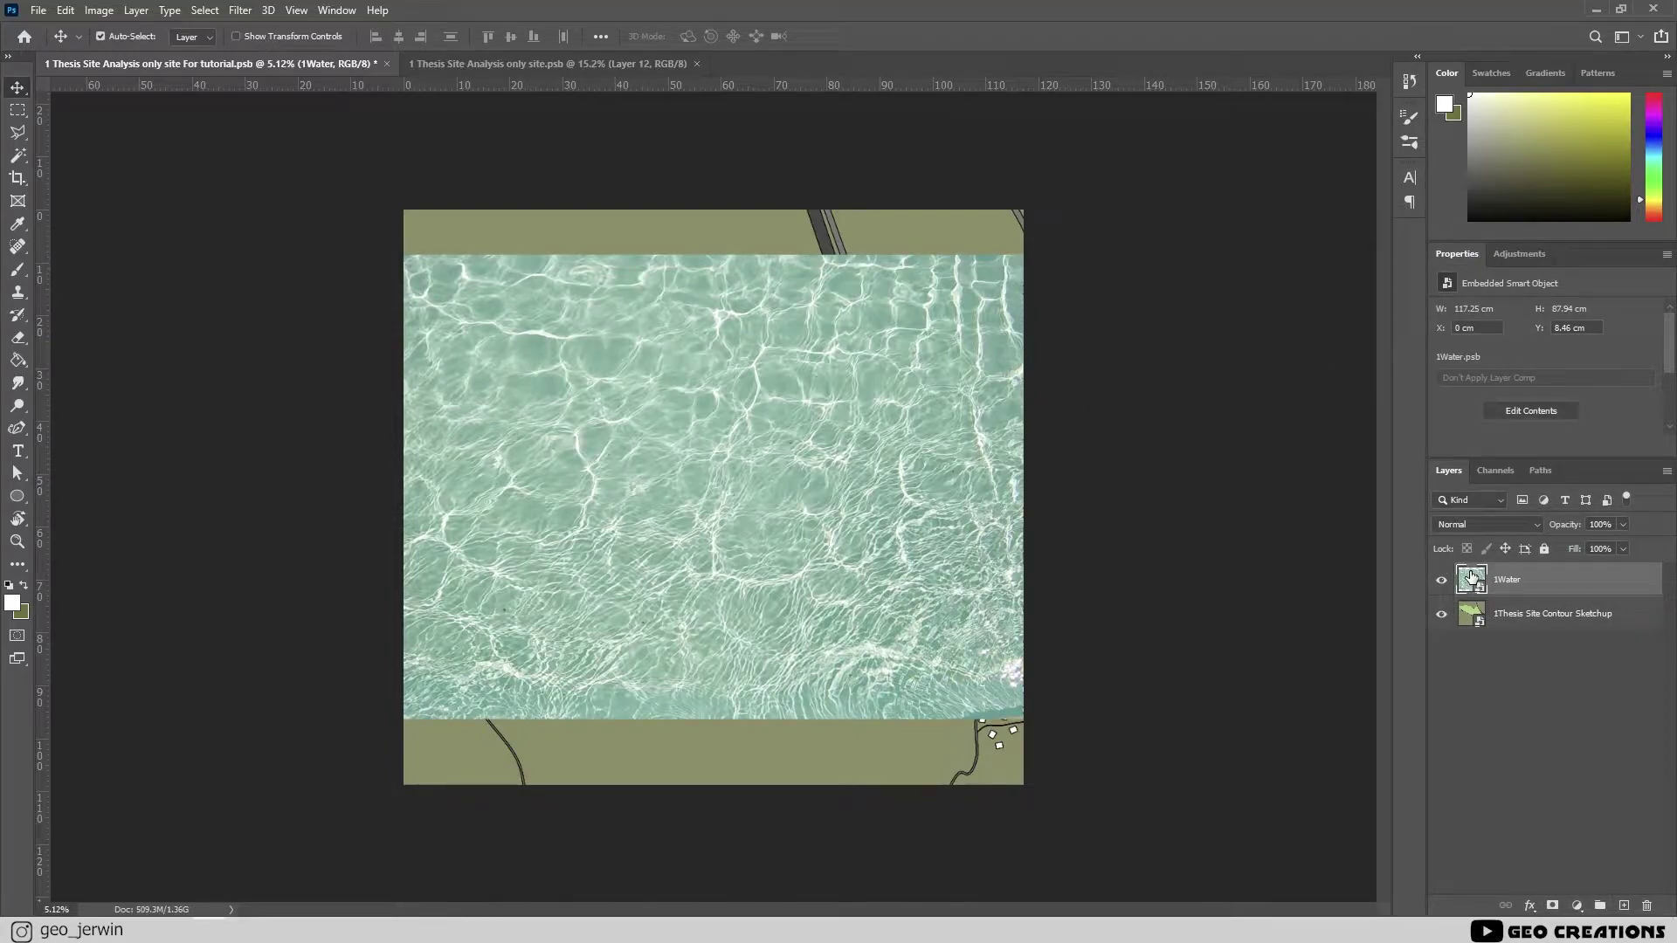
# Inside the 1Water smart object, shrink the water texture to a small tile in the top-left corner
pyautogui.doubleClick(732, 559)
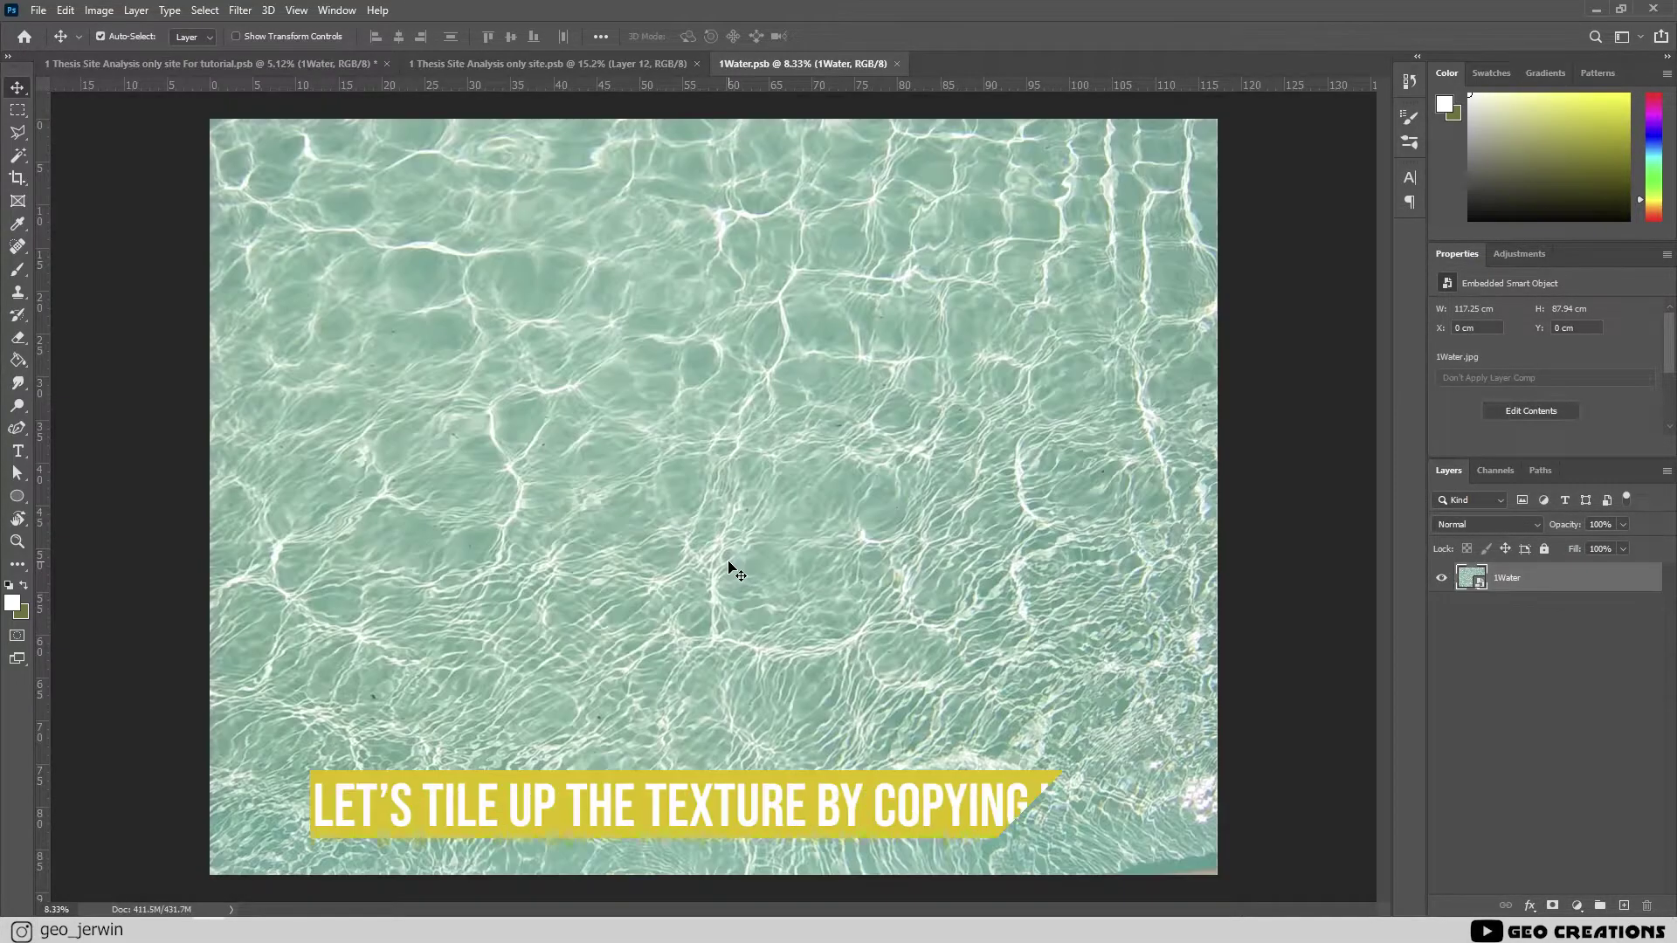
pyautogui.keyDown('alt'); pyautogui.scroll(-3, 793, 422); pyautogui.keyUp('alt')
pyautogui.keyDown('alt'); pyautogui.scroll(2, 878, 491); pyautogui.keyUp('alt')
pyautogui.hotkey('ctrl', 't')
pyautogui.moveTo(1133, 497); pyautogui.dragTo(535, 415)
pyautogui.moveTo(500, 494); pyautogui.dragTo(376, 237)
pyautogui.press('Return')
# Copy the tile across to build a top row of seven tiles
pyautogui.keyDown('alt'); pyautogui.moveTo(376, 237); pyautogui.dragTo(472, 237); pyautogui.keyUp('alt')
pyautogui.keyDown('alt'); pyautogui.moveTo(458, 237); pyautogui.dragTo(569, 237); pyautogui.keyUp('alt')
pyautogui.keyDown('alt'); pyautogui.moveTo(672, 245); pyautogui.dragTo(684, 245); pyautogui.keyUp('alt')
pyautogui.keyDown('alt'); pyautogui.moveTo(669, 245); pyautogui.dragTo(786, 247); pyautogui.keyUp('alt')
pyautogui.keyDown('alt'); pyautogui.moveTo(779, 247); pyautogui.dragTo(897, 248); pyautogui.keyUp('alt')
pyautogui.keyDown('alt'); pyautogui.moveTo(901, 248); pyautogui.dragTo(1018, 249); pyautogui.keyUp('alt')
# Combine the seven tiles and stretch the row to the canvas width
pyautogui.click(1533, 756)
pyautogui.keyDown('shift'); pyautogui.click(1530, 582); pyautogui.keyUp('shift')
pyautogui.hotkey('ctrl', 't')
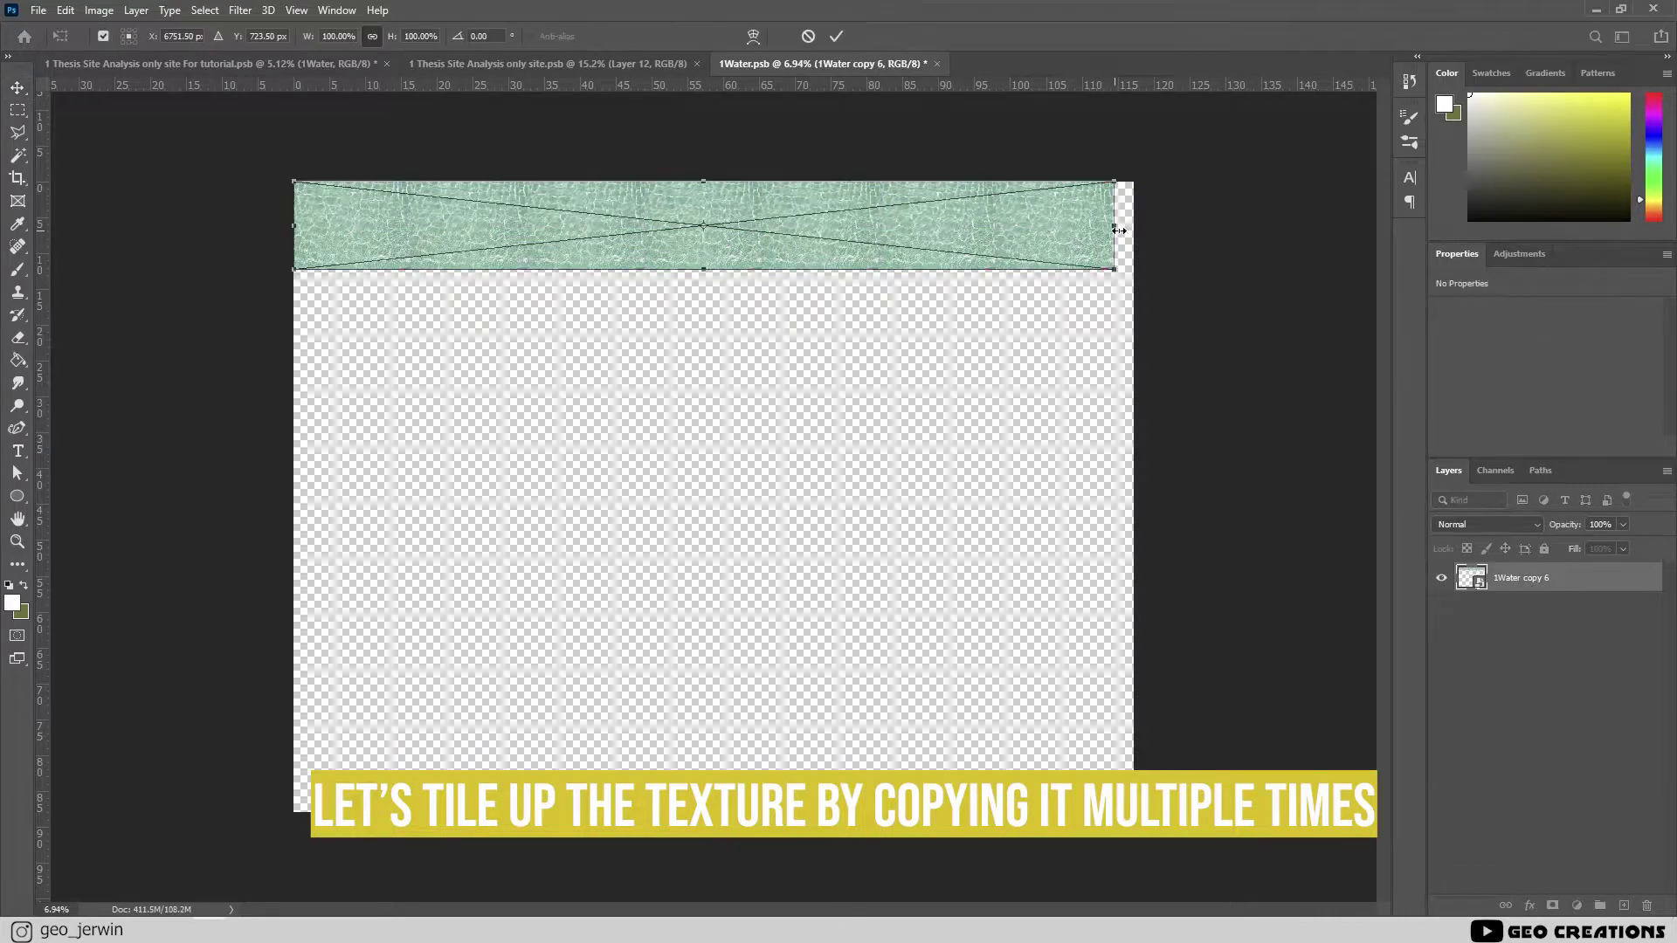
pyautogui.moveTo(1113, 227); pyautogui.dragTo(1134, 230)
pyautogui.press('Return')
# Copy the tile row downward to fill the canvas with rows
pyautogui.keyDown('alt'); pyautogui.moveTo(971, 234); pyautogui.dragTo(963, 412); pyautogui.keyUp('alt')
pyautogui.keyDown('alt'); pyautogui.moveTo(956, 407); pyautogui.dragTo(955, 583); pyautogui.keyUp('alt')
pyautogui.keyDown('alt'); pyautogui.moveTo(957, 575); pyautogui.dragTo(960, 748); pyautogui.keyUp('alt')
# Stretch all tile rows to fit the canvas, then save and close the 1Water contents
pyautogui.click(1530, 756)
pyautogui.keyDown('shift'); pyautogui.click(1534, 587); pyautogui.keyUp('shift')
pyautogui.hotkey('ctrl', 't')
pyautogui.moveTo(713, 807); pyautogui.dragTo(714, 813)
pyautogui.keyDown('alt'); pyautogui.keyDown('shift'); pyautogui.moveTo(290, 498); pyautogui.dragTo(294, 498); pyautogui.keyUp('shift'); pyautogui.keyUp('alt')
pyautogui.press('Return')
pyautogui.click(865, 63)
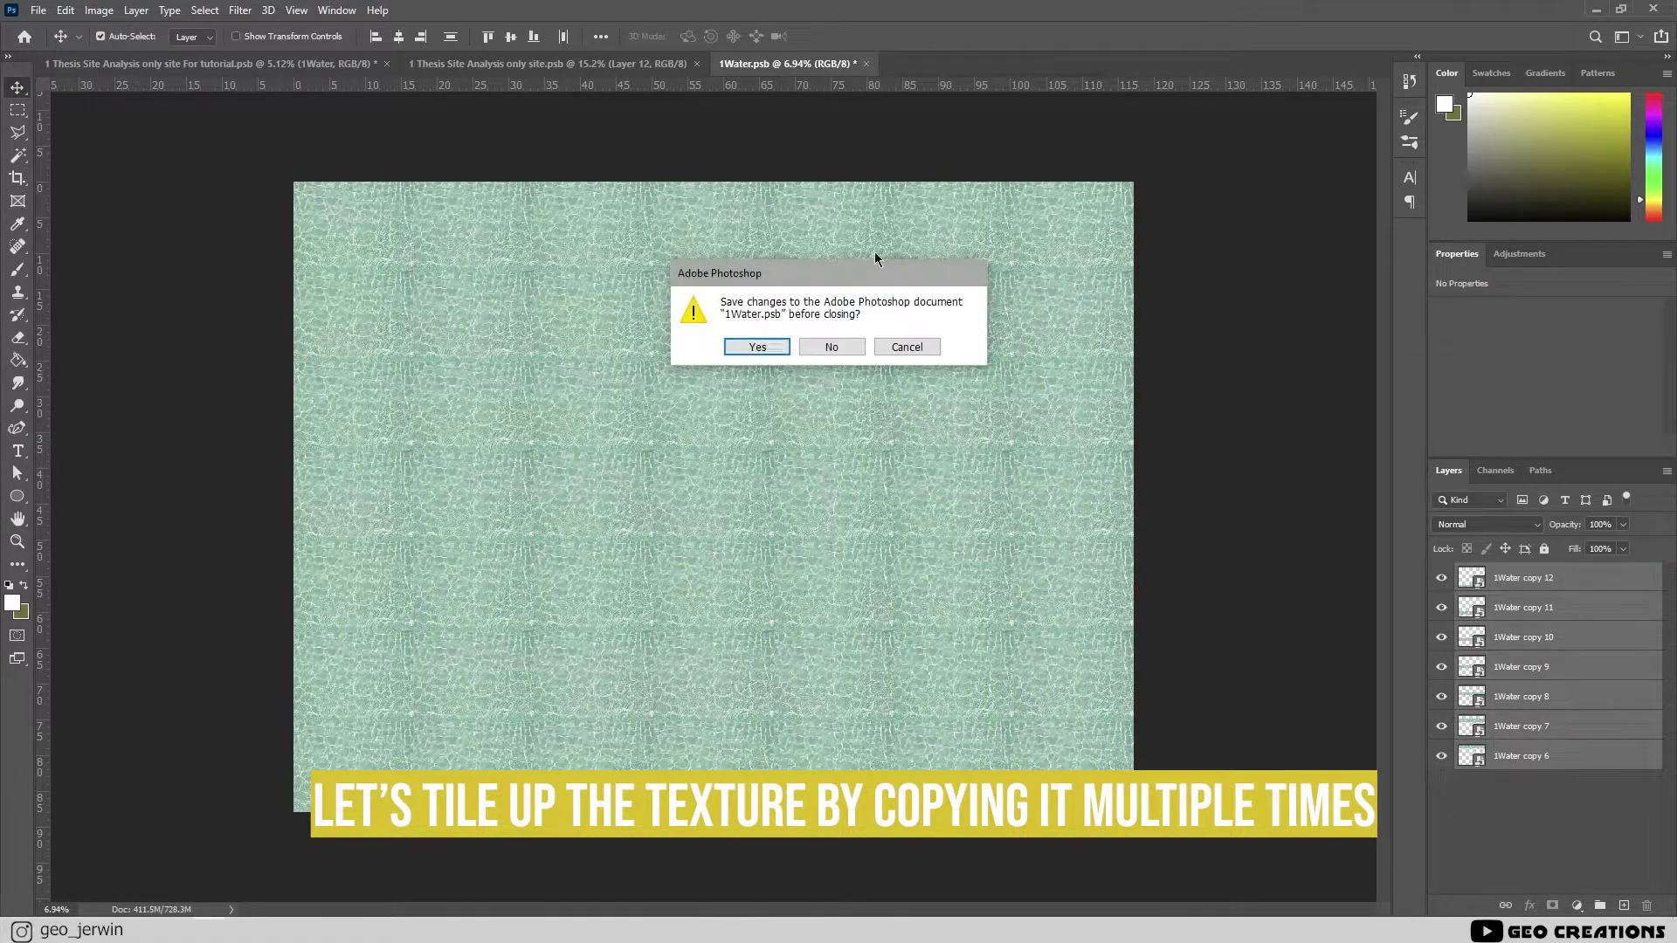
pyautogui.click(771, 348)
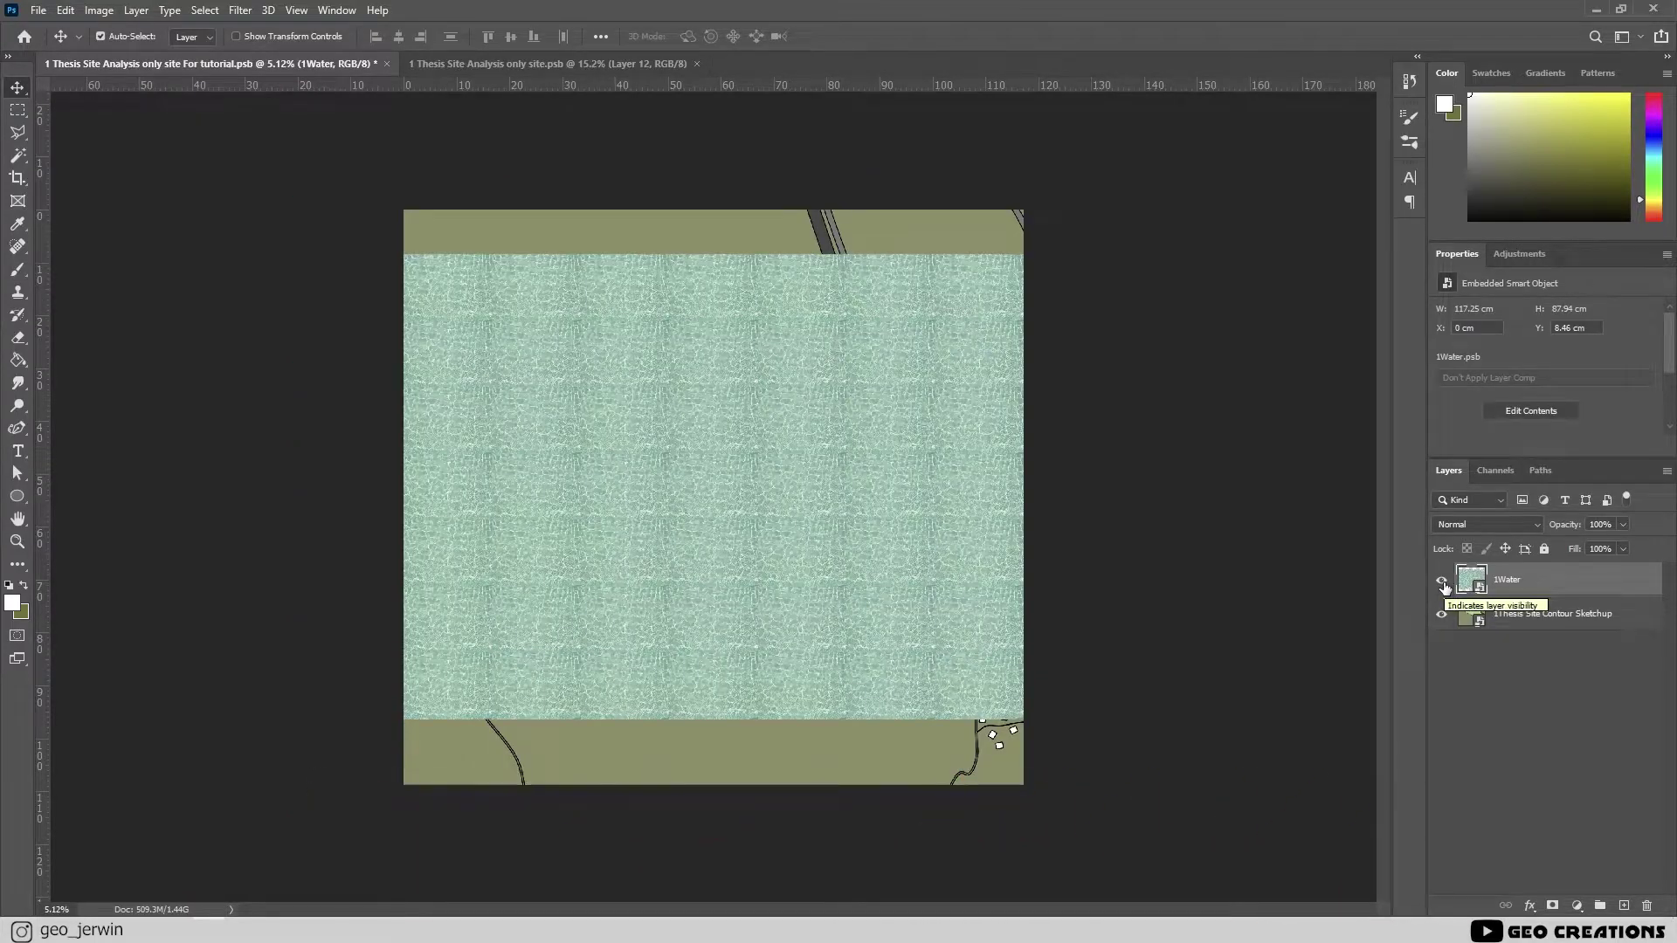
# Mask the 1Water texture to the river shape
pyautogui.click(1441, 581)
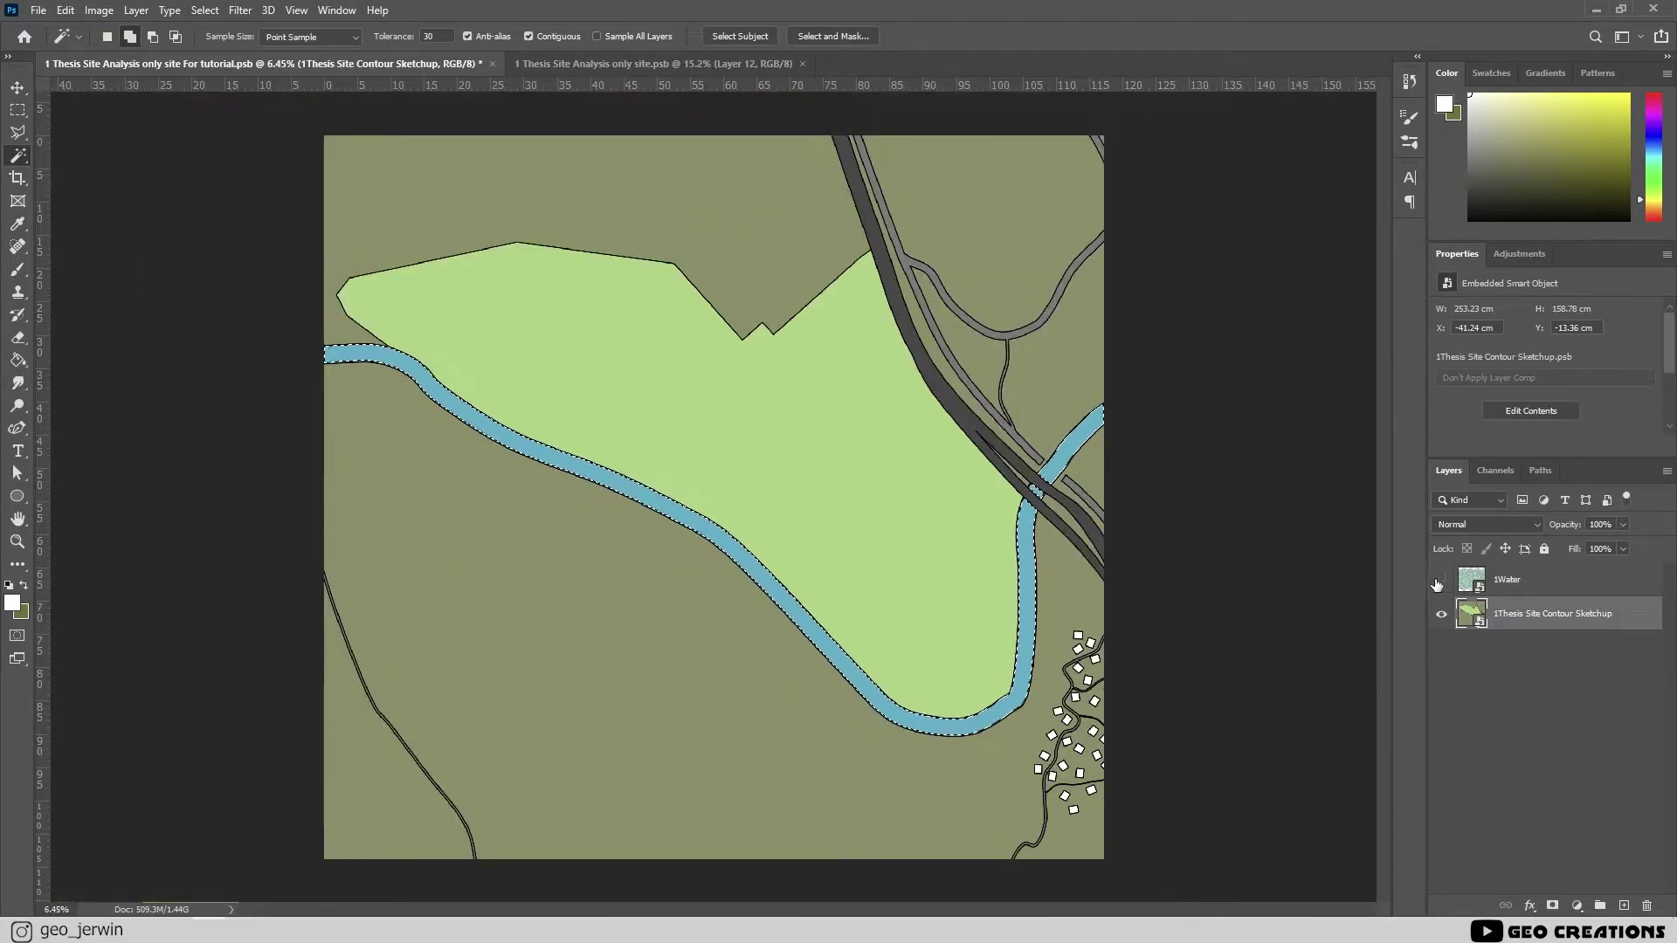
pyautogui.click(1442, 580)
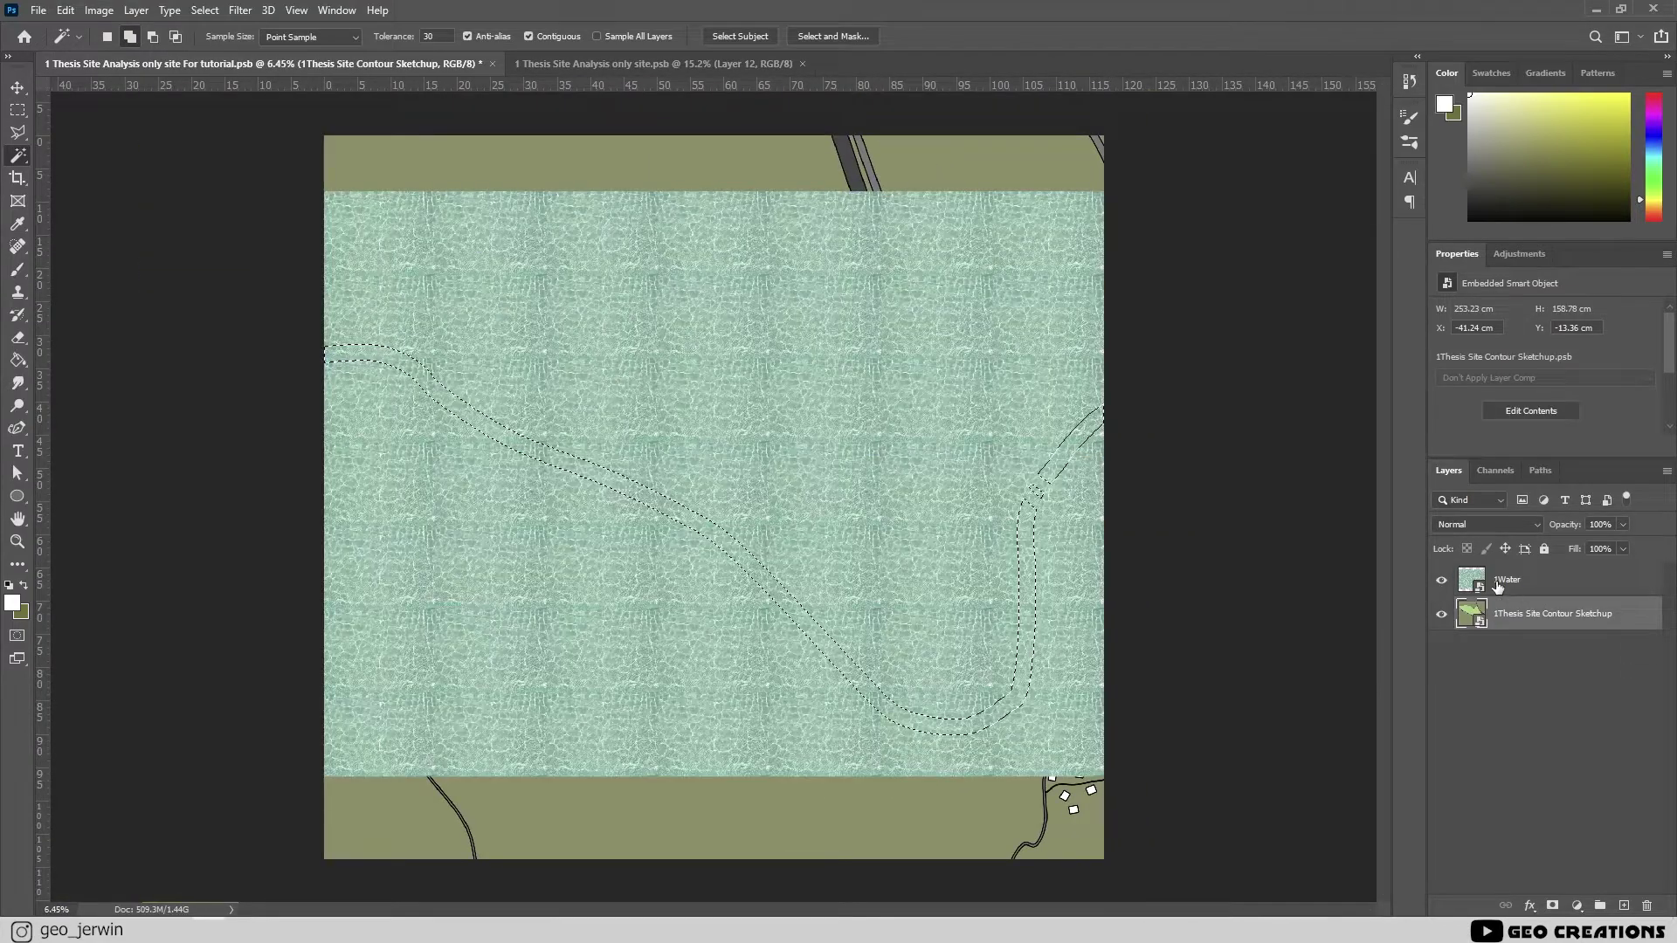
pyautogui.click(1496, 580)
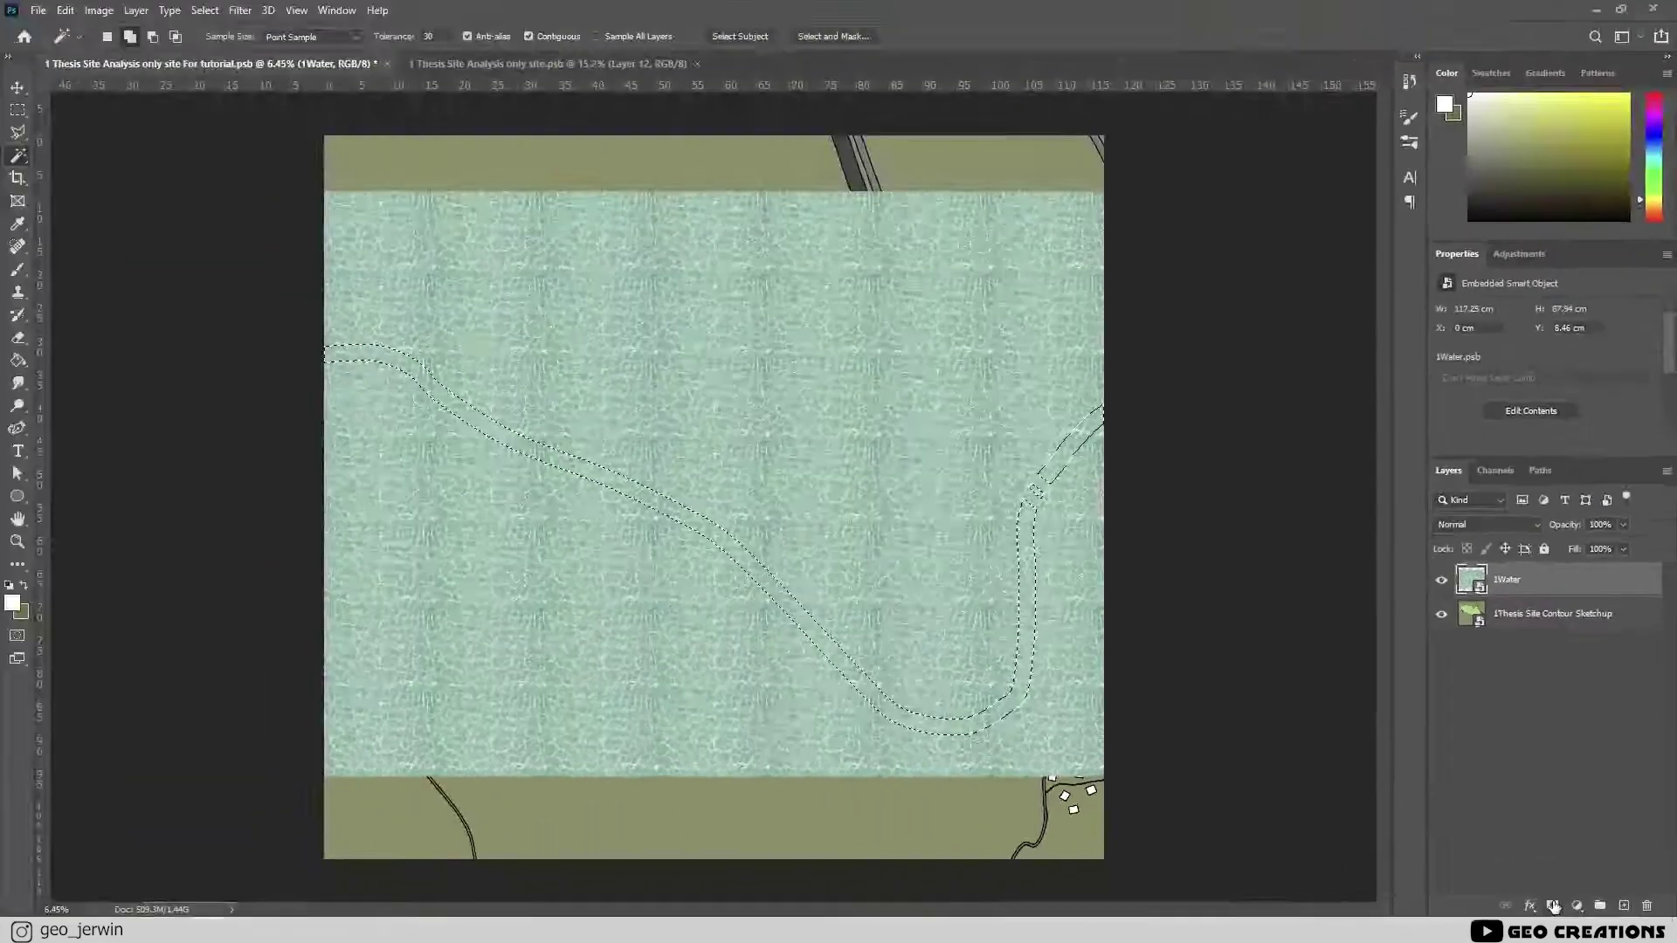
pyautogui.click(1553, 905)
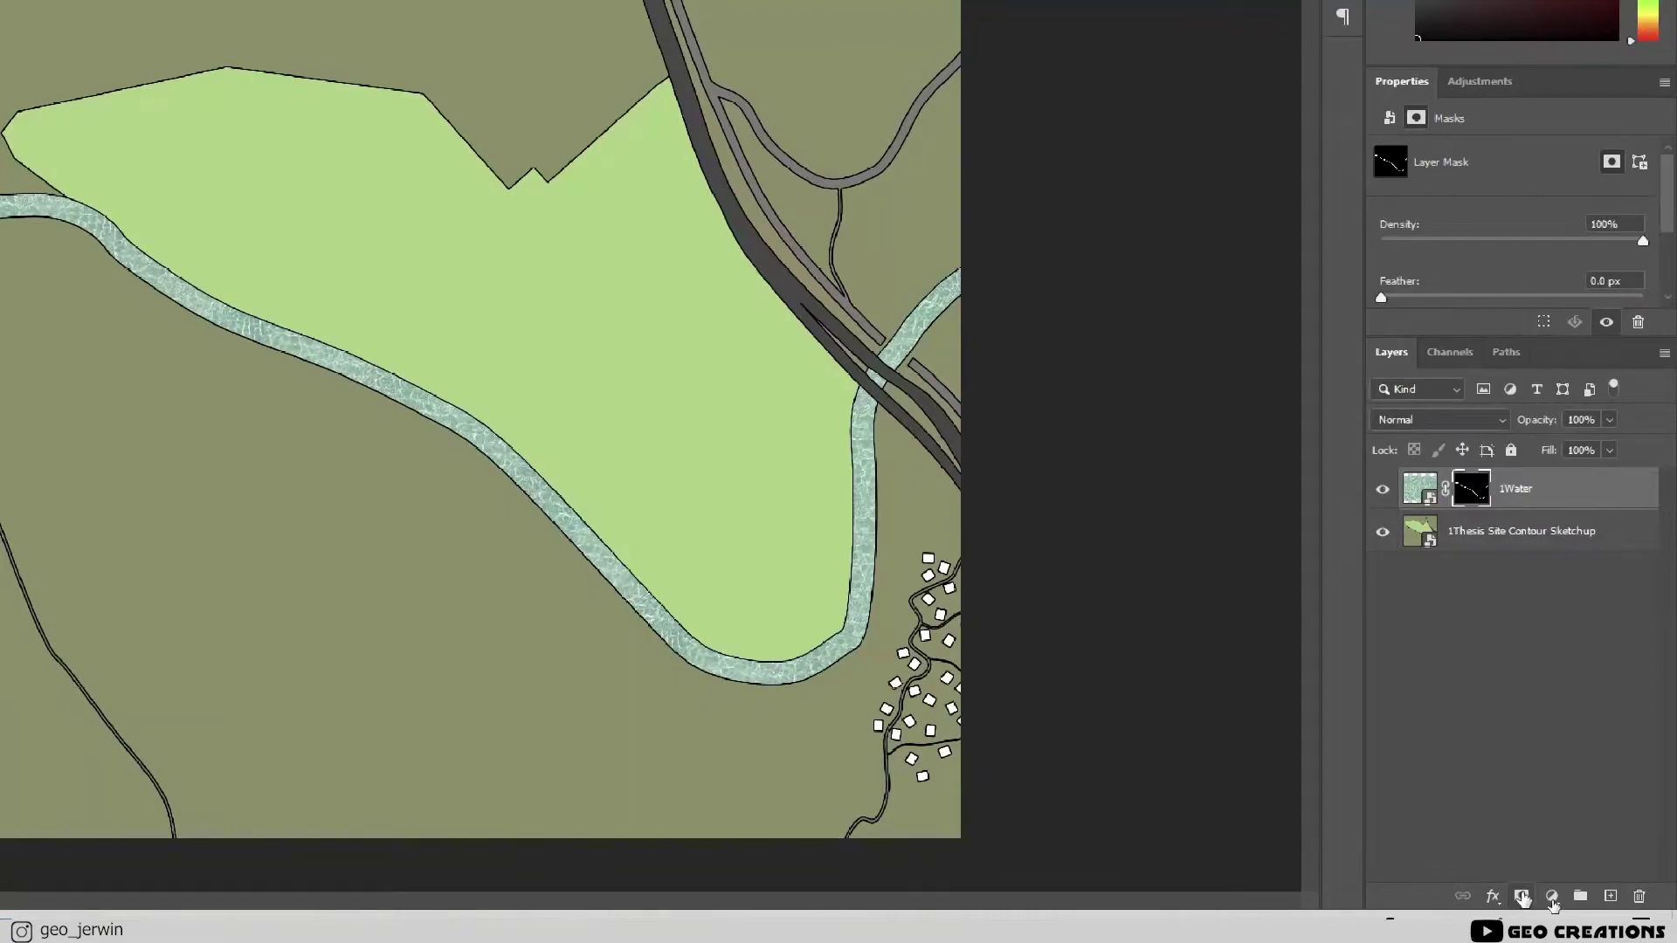
pyautogui.click(1492, 582)
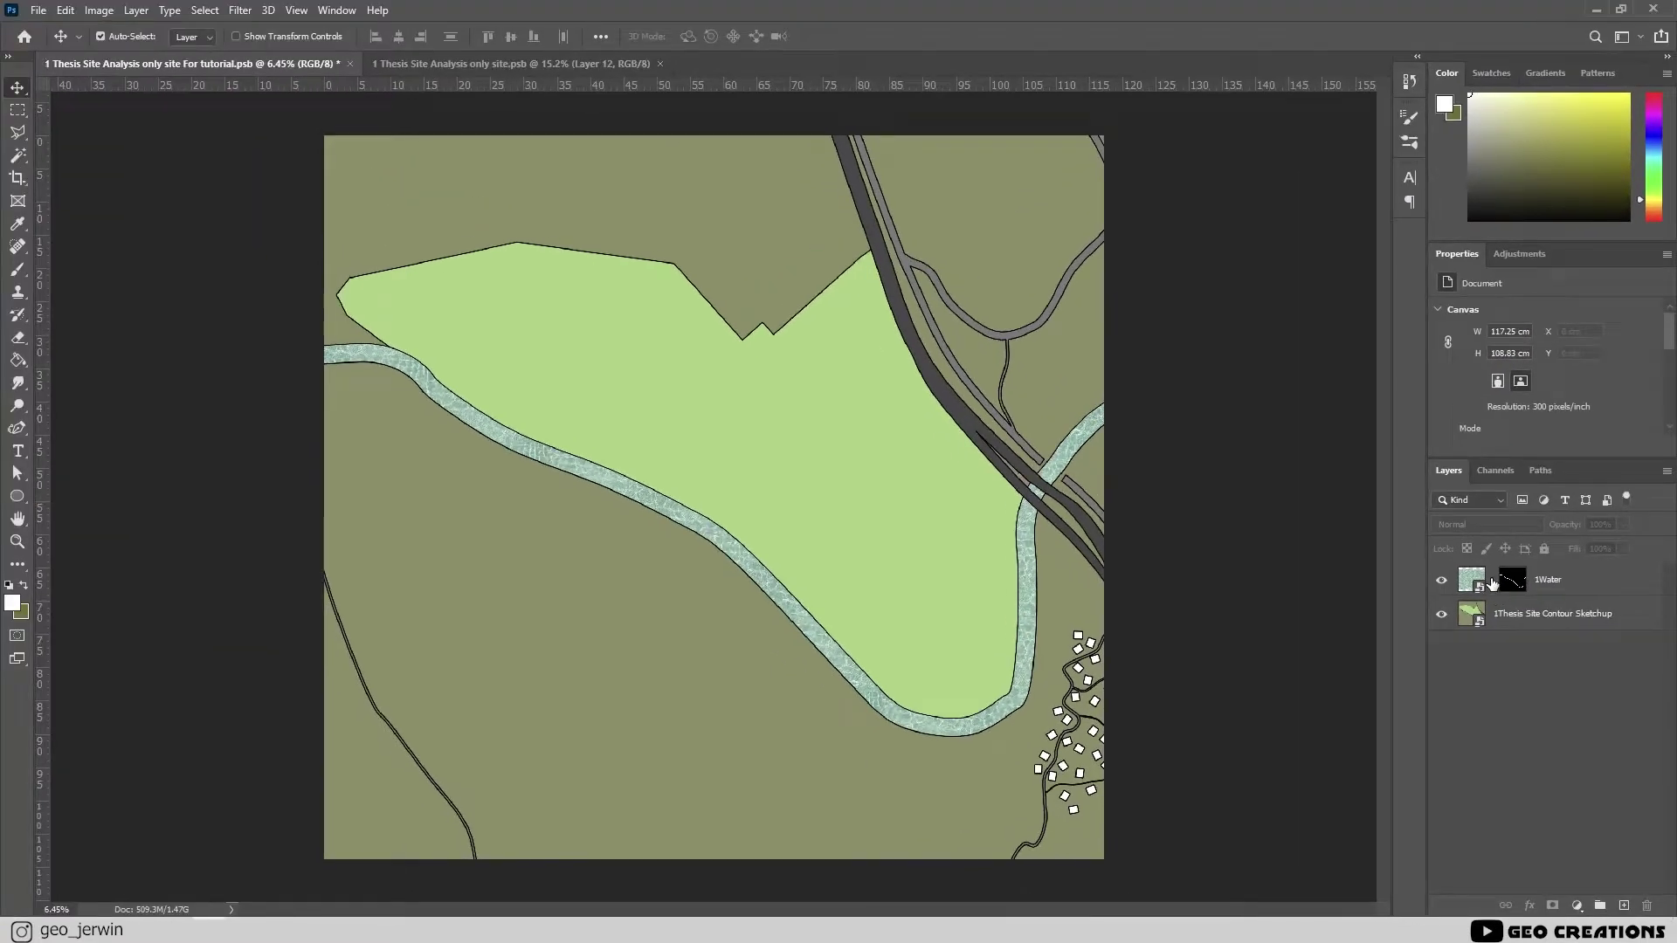
# Scale the water texture to 43% and shift it up-left over the river
pyautogui.click(779, 602)
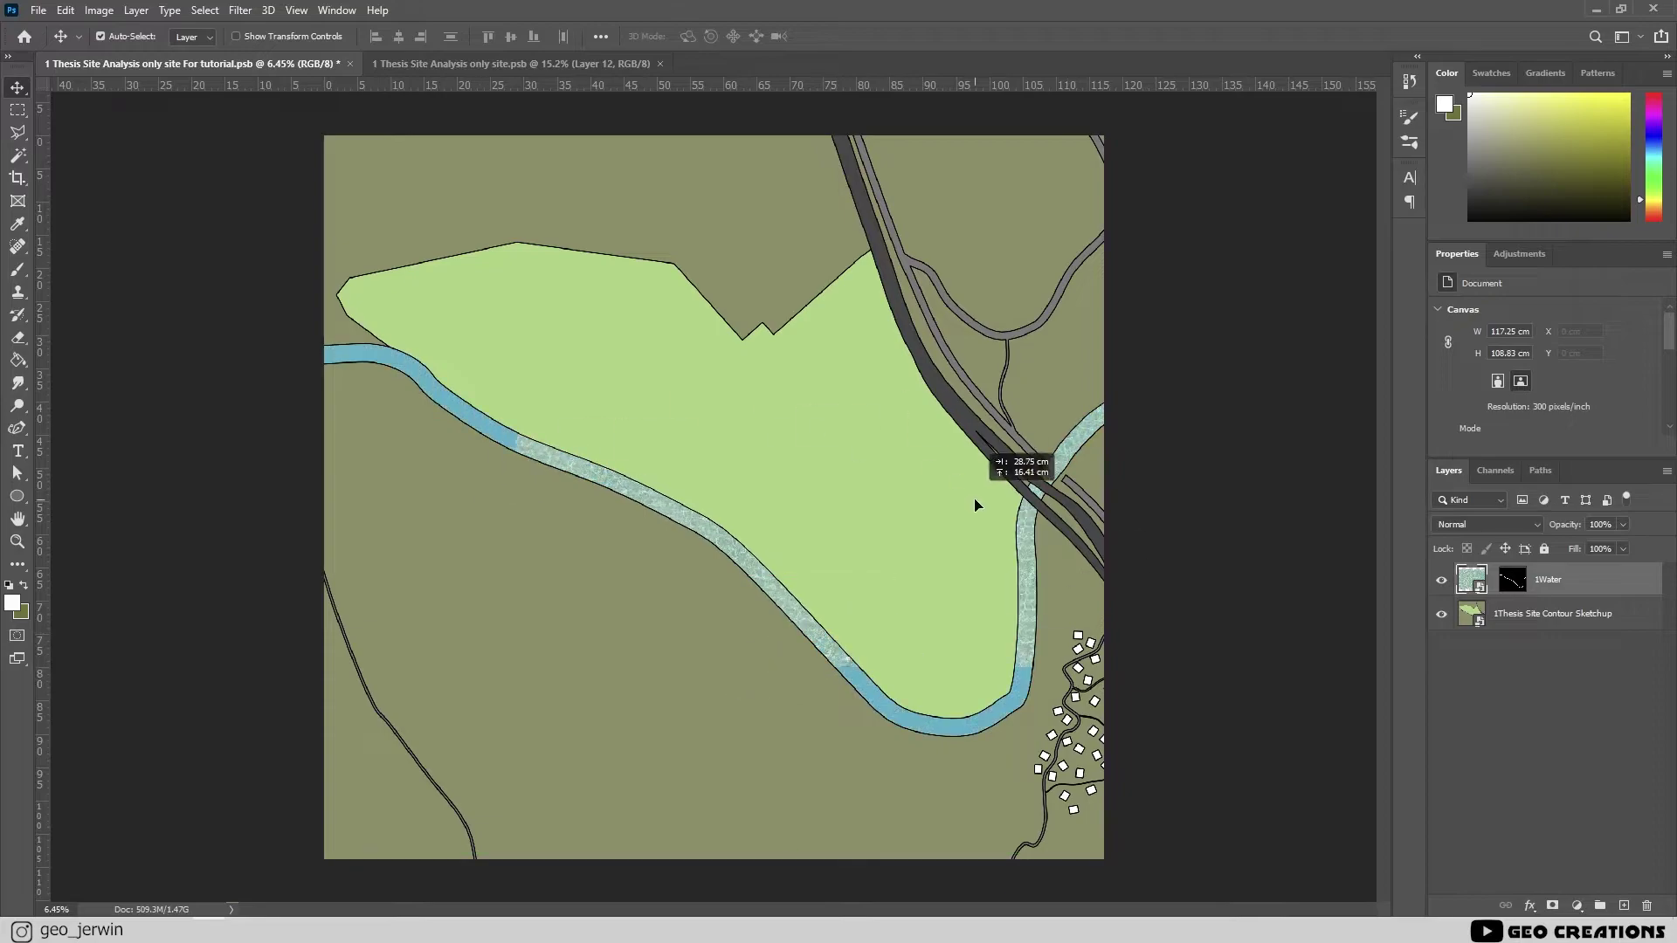
pyautogui.hotkey('ctrl', 't')
pyautogui.moveTo(1113, 511); pyautogui.dragTo(669, 485)
pyautogui.moveTo(586, 555); pyautogui.dragTo(680, 451)
pyautogui.press('Return')
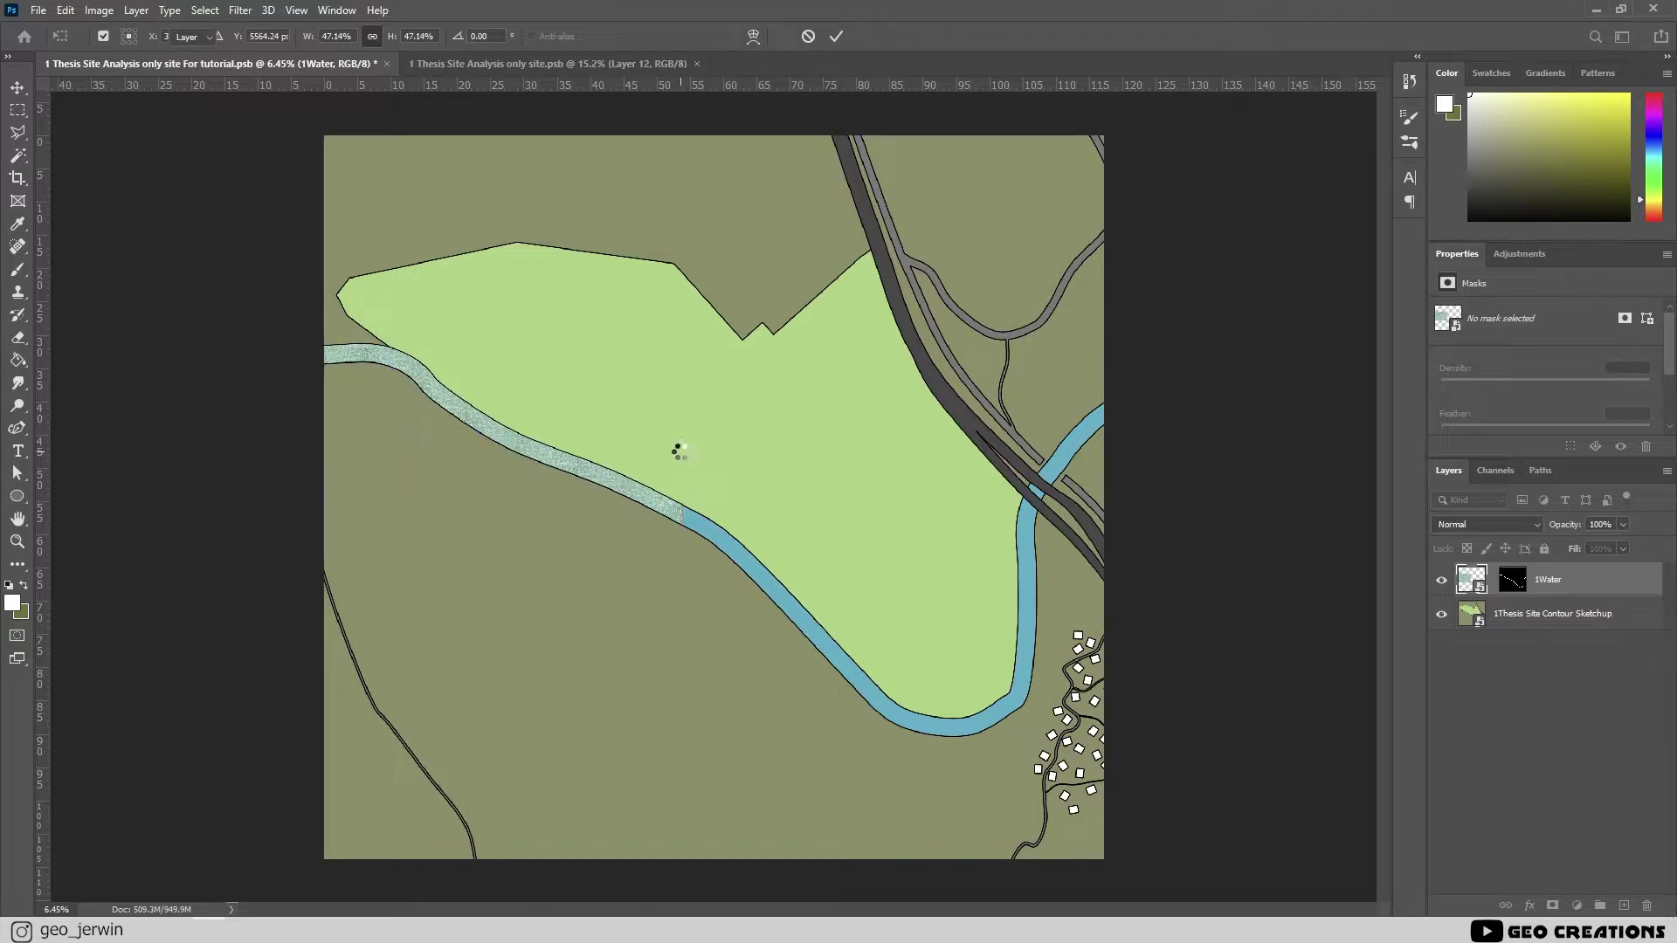
# Widen the 1Water inner shadow to 131 px and raise its opacity to 46%
pyautogui.doubleClick(1600, 587)
pyautogui.moveTo(1039, 699); pyautogui.dragTo(1074, 357)
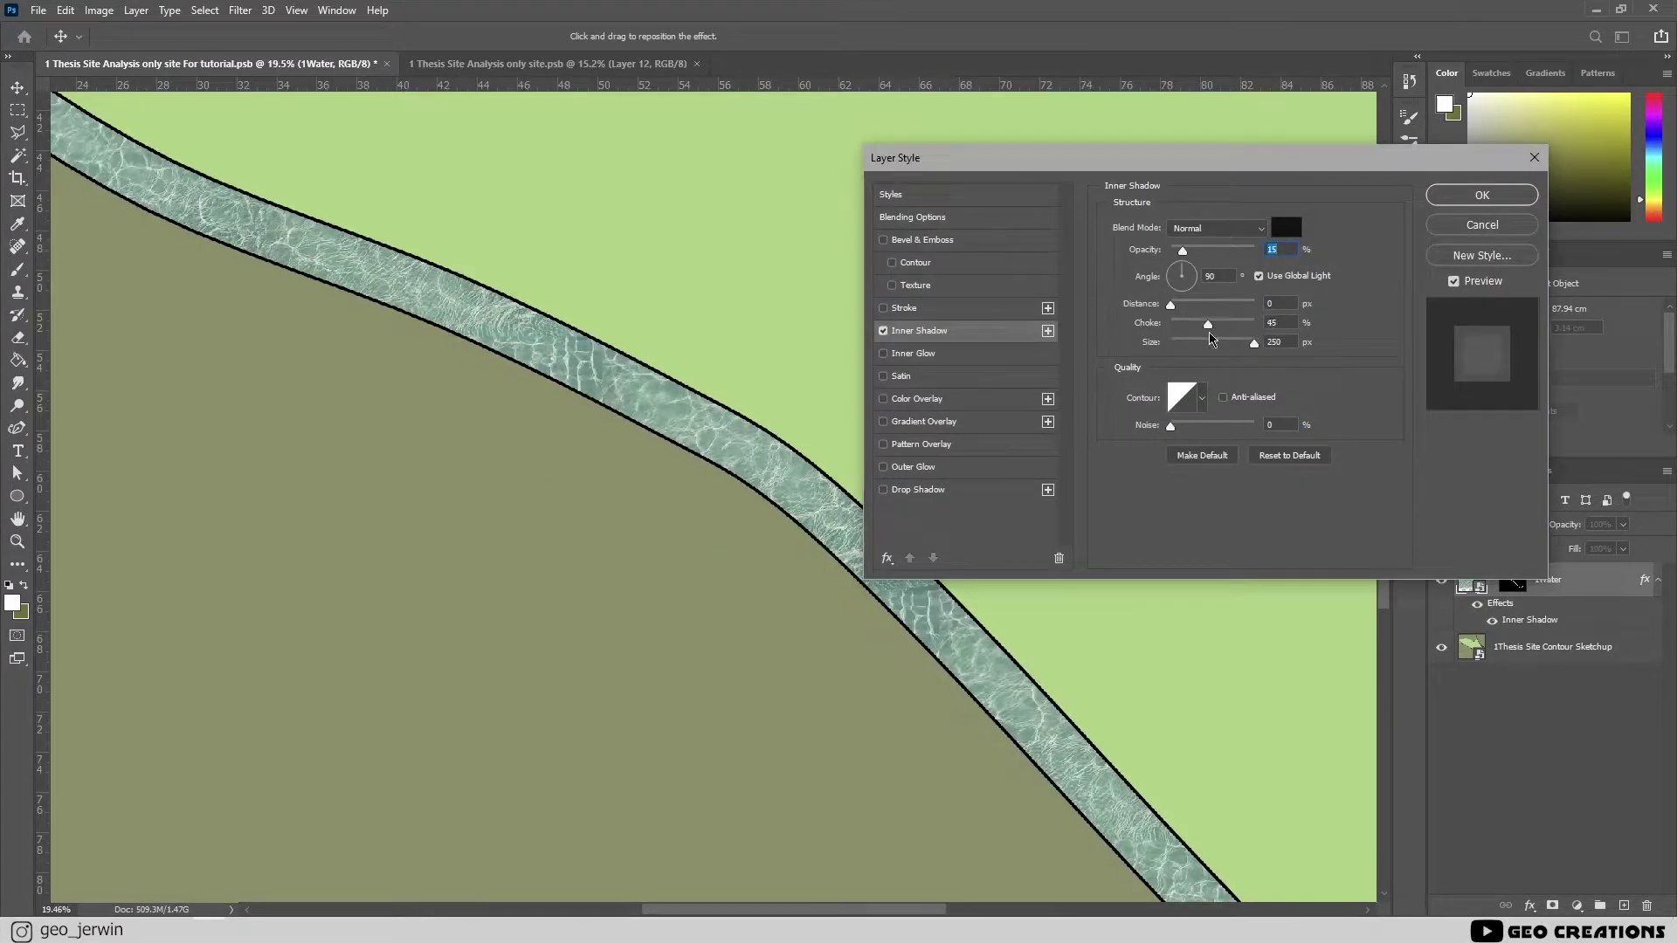
pyautogui.moveTo(1193, 353); pyautogui.dragTo(1218, 353)
pyautogui.moveTo(1182, 251); pyautogui.dragTo(1186, 257)
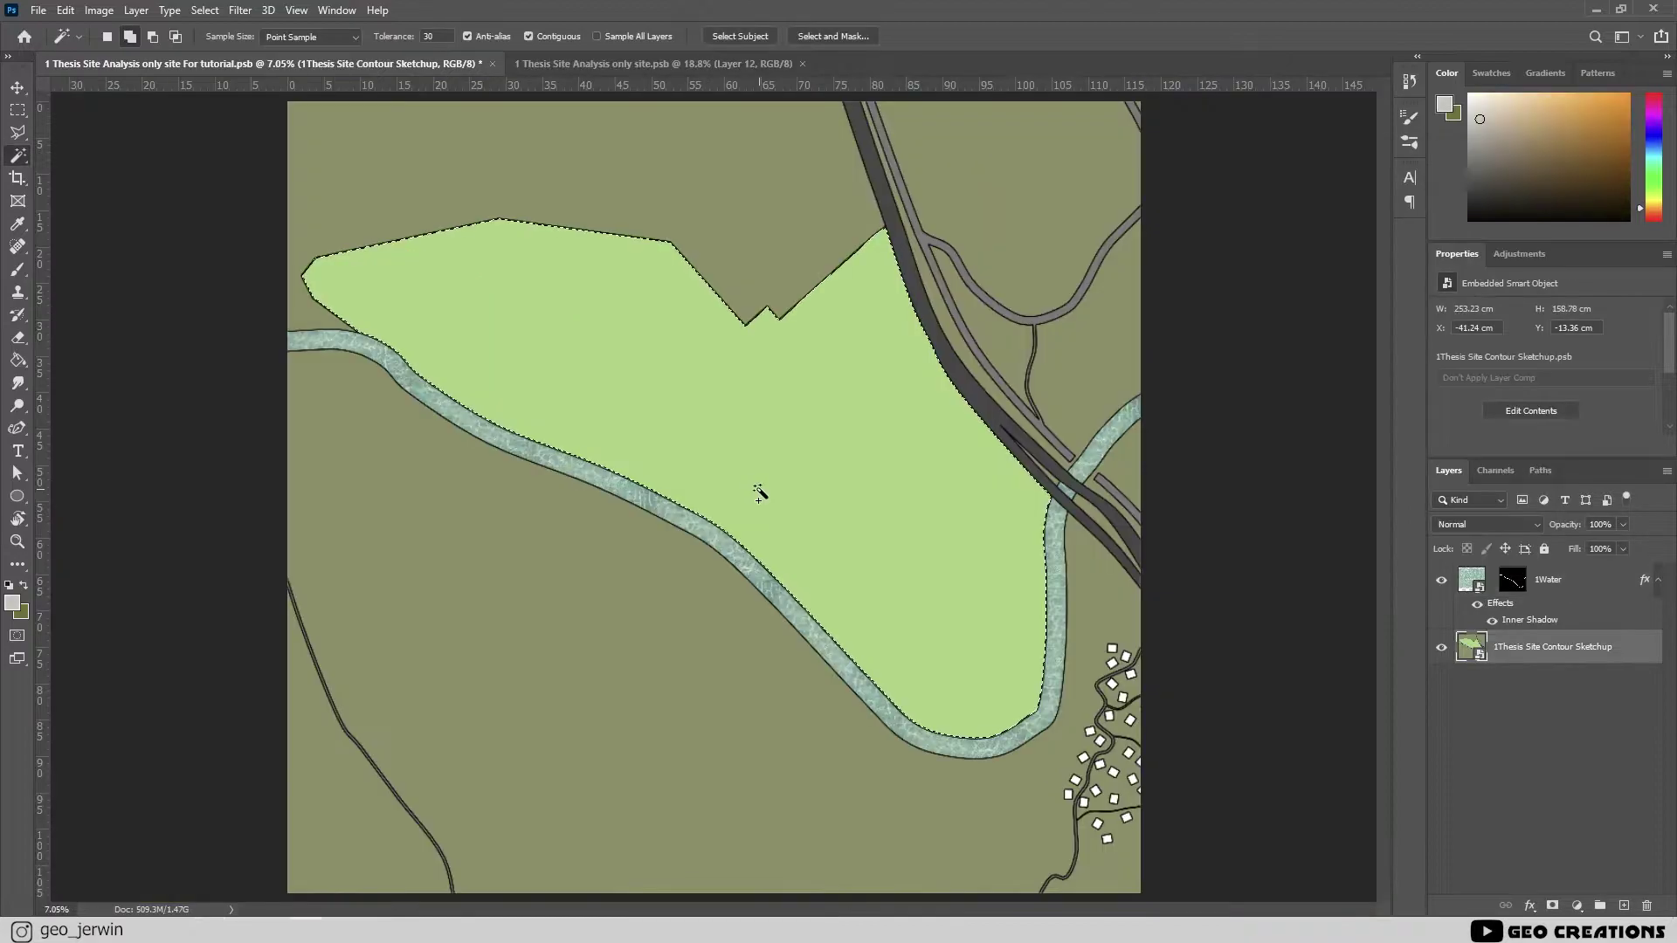
# Add a site fill layer and Layer 2, and pick the KYLE Bonus Chunky Charcoal brush
pyautogui.click(1623, 905)
pyautogui.press('g')
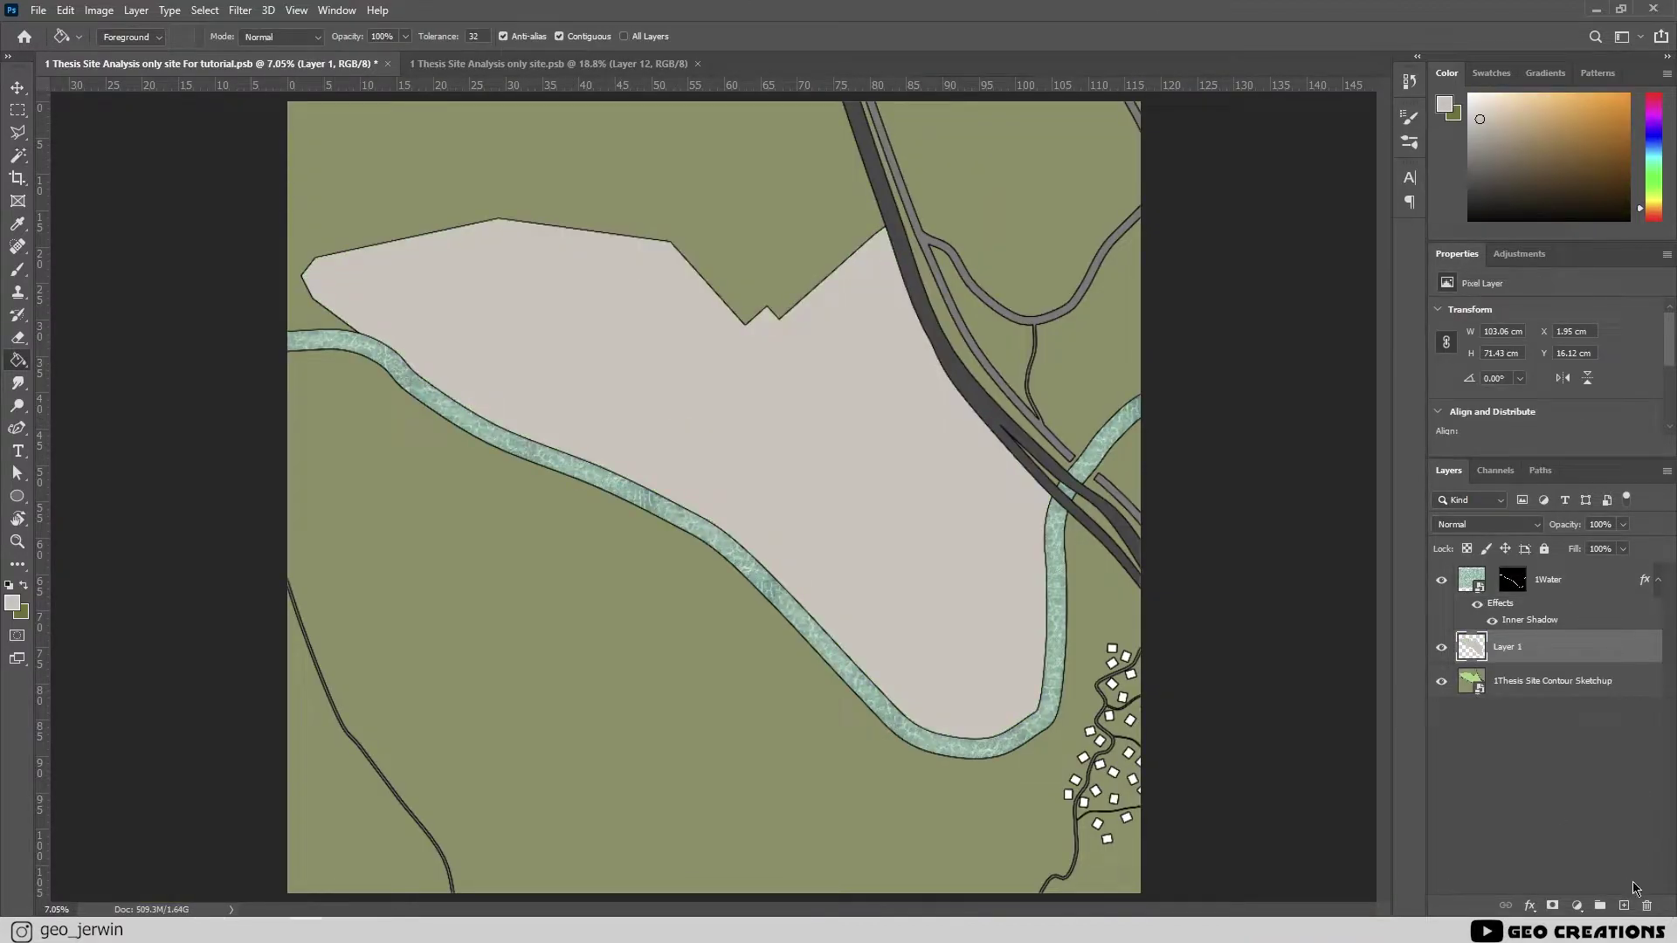
pyautogui.click(1623, 905)
pyautogui.press('b')
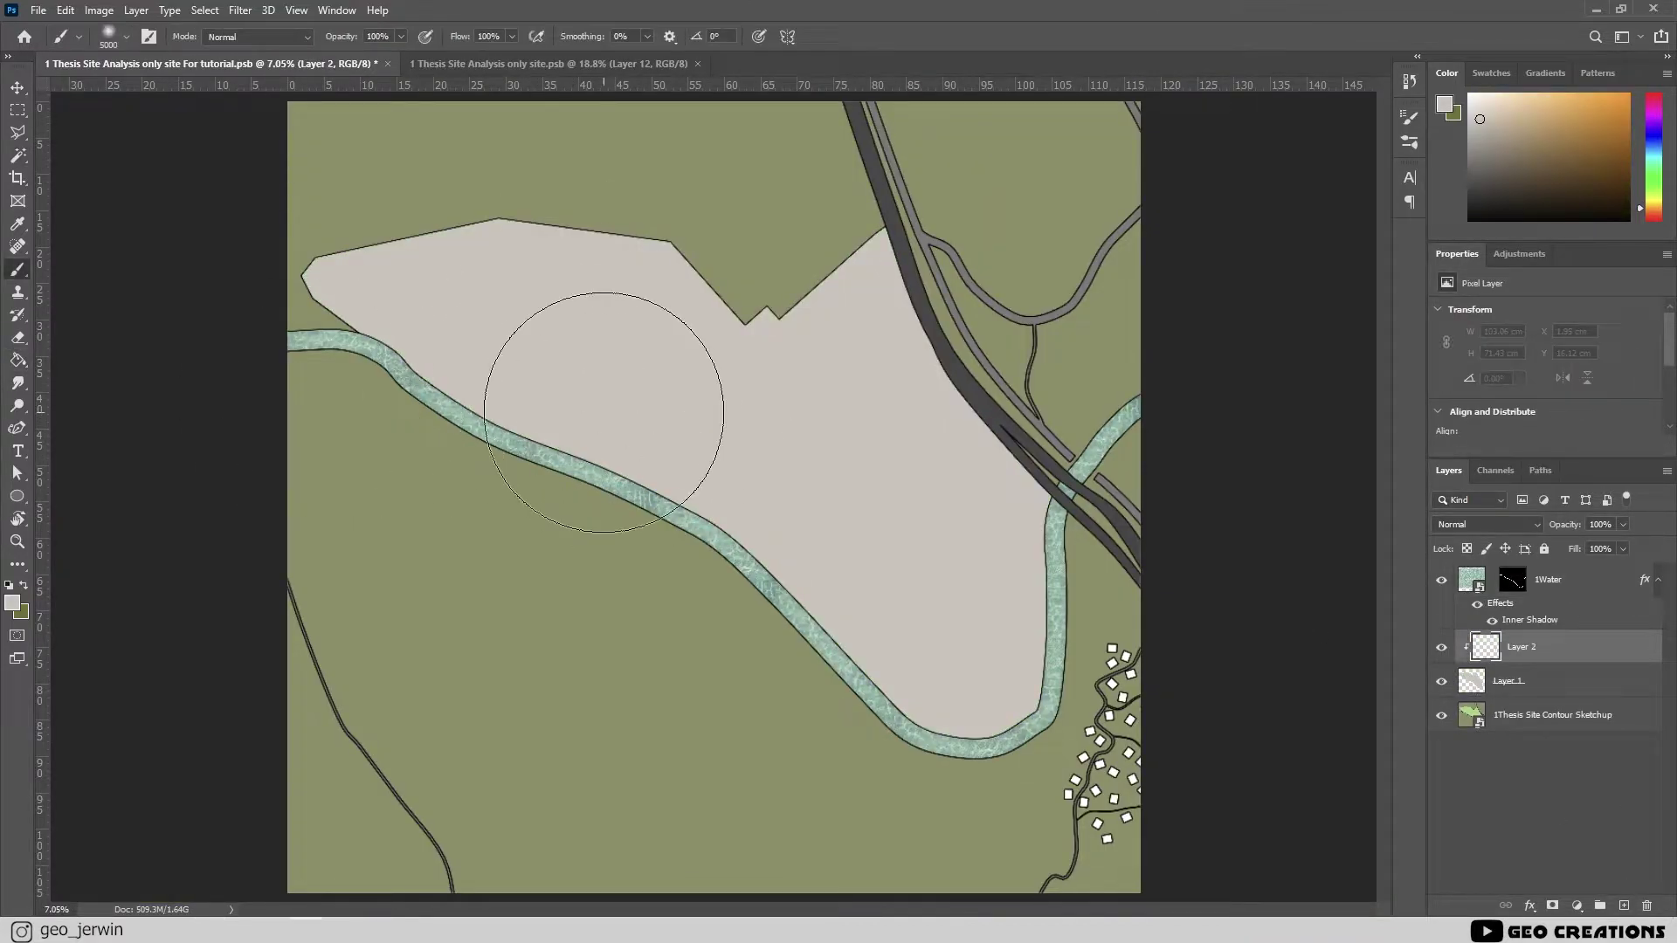
pyautogui.rightClick(599, 404)
pyautogui.click(630, 816)
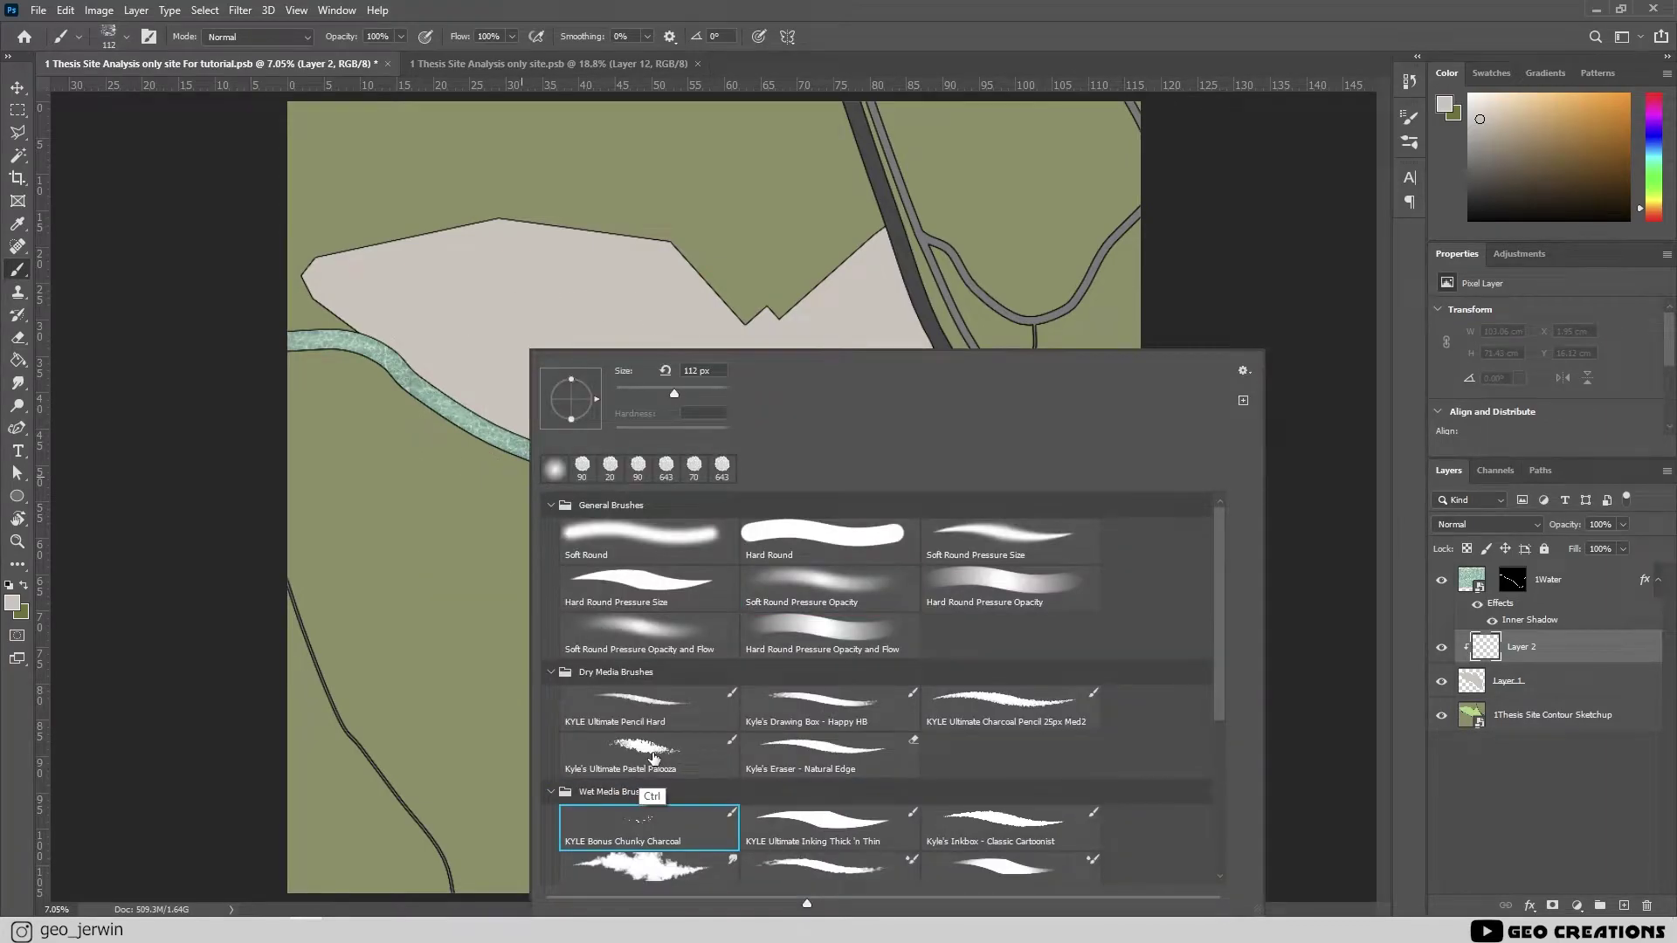
pyautogui.rightClick(608, 489)
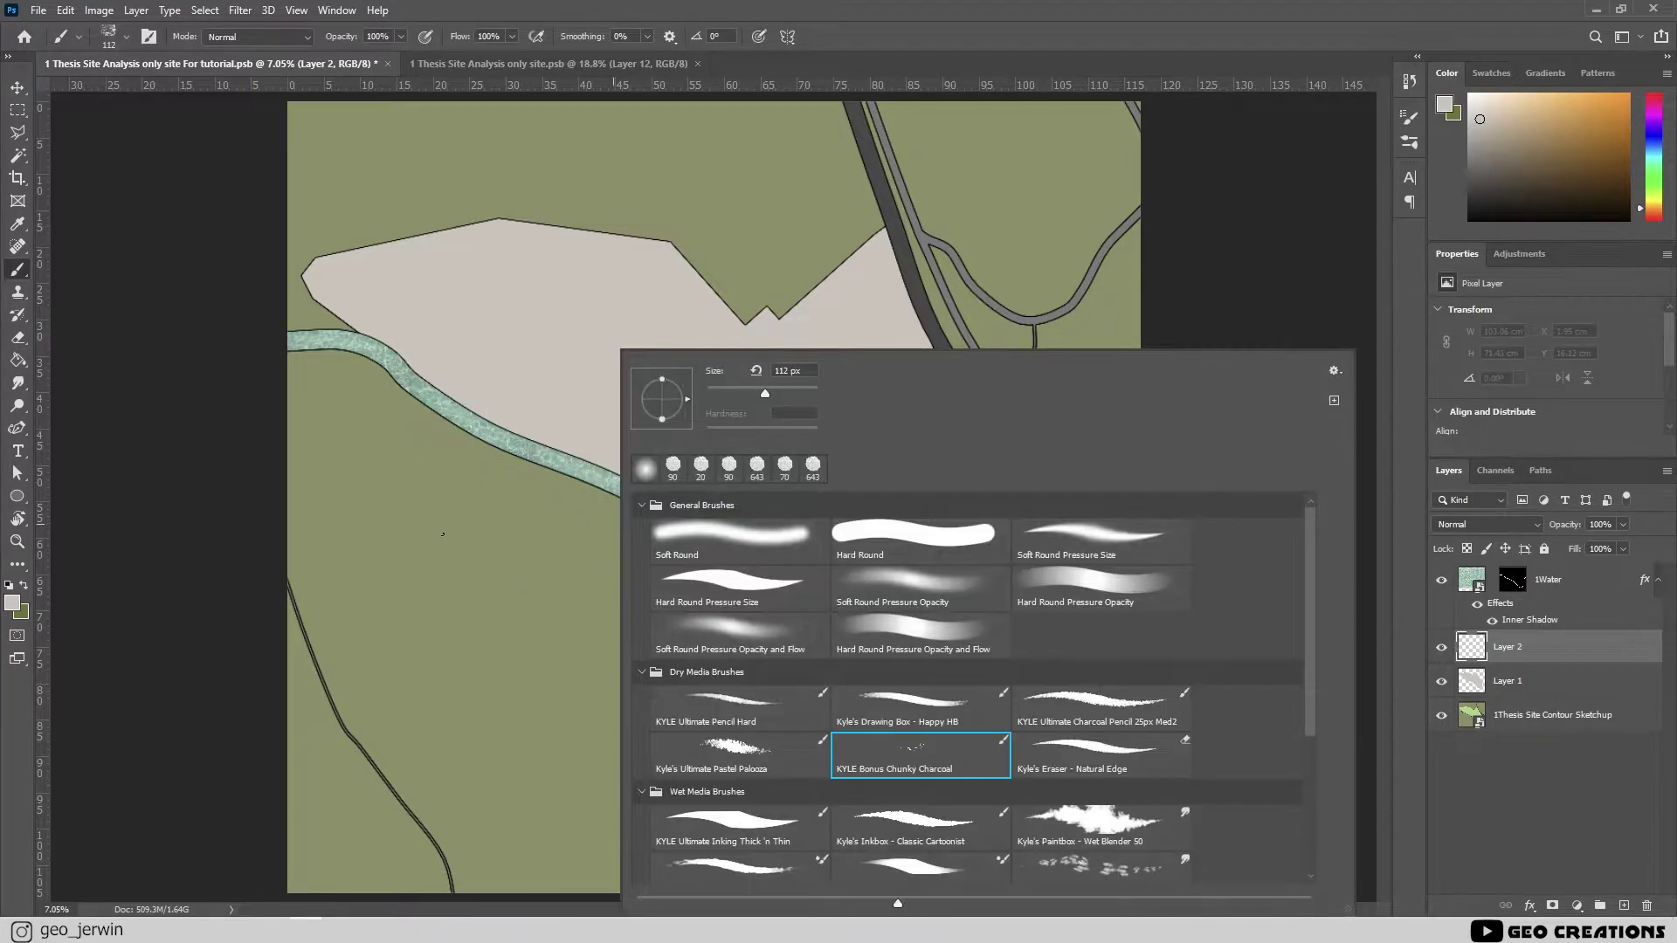
pyautogui.click(438, 533)
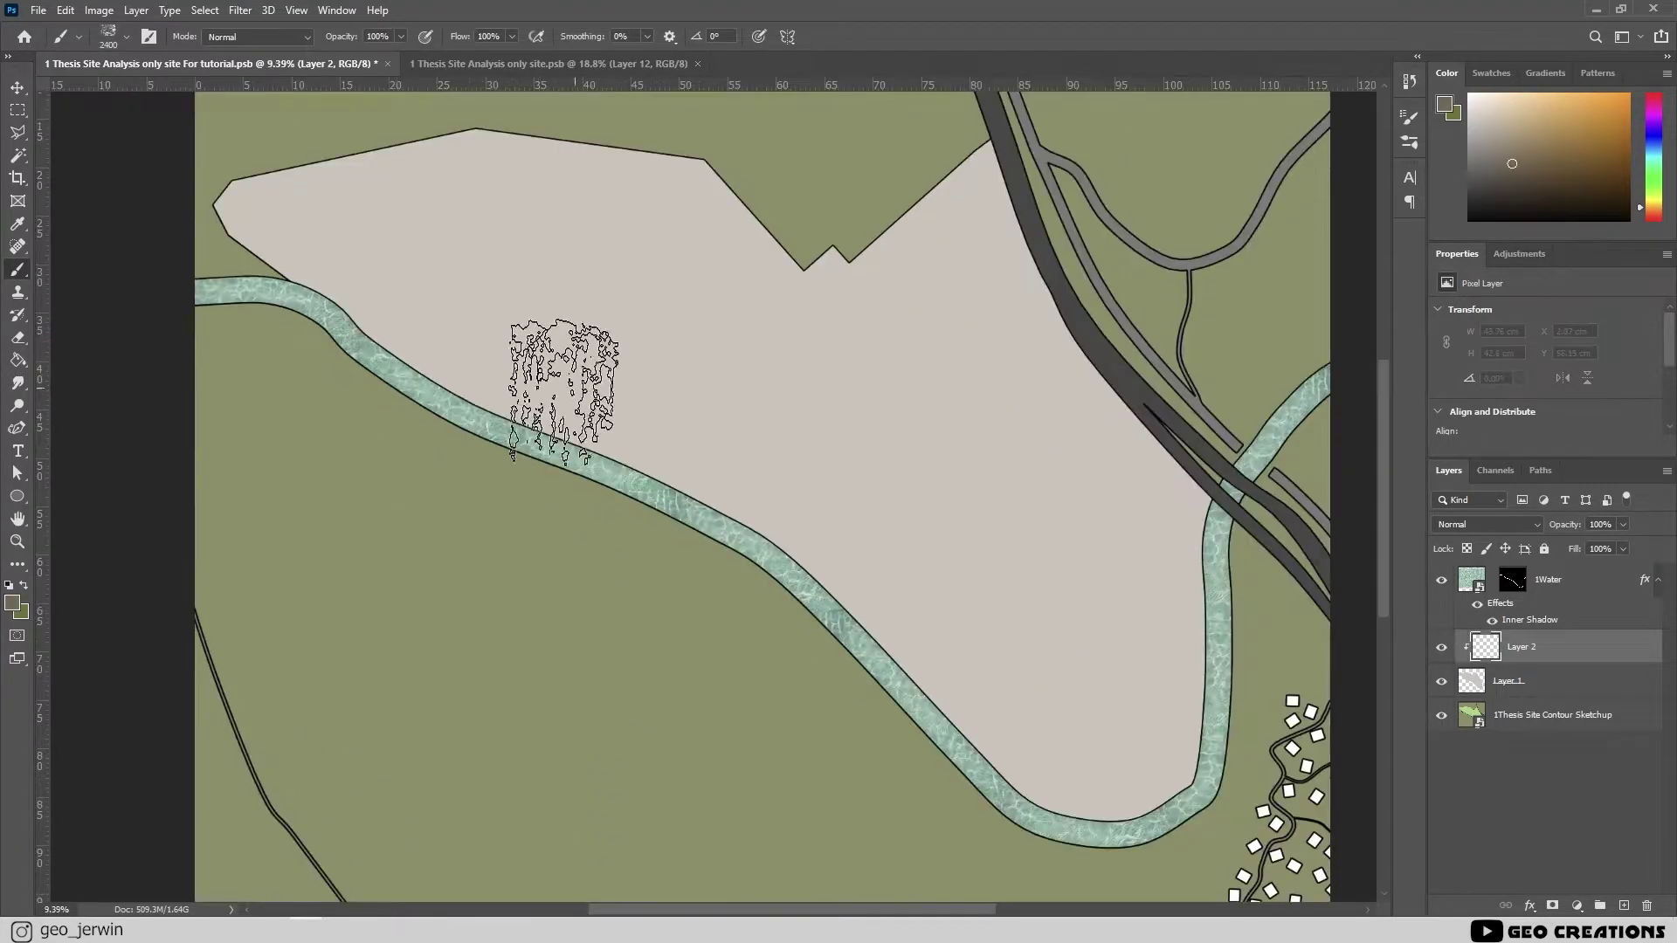
# Paint brown charcoal texture along the site's edges, river bank and top edge
pyautogui.moveTo(537, 367)
pyautogui.mouseDown()
pyautogui.moveTo(629, 494)
pyautogui.moveTo(820, 568)
pyautogui.mouseUp()
pyautogui.moveTo(751, 524)
pyautogui.mouseDown()
pyautogui.moveTo(437, 428)
pyautogui.moveTo(288, 236)
pyautogui.moveTo(620, 205)
pyautogui.mouseUp()
pyautogui.moveTo(738, 254)
pyautogui.mouseDown()
pyautogui.moveTo(690, 437)
pyautogui.moveTo(410, 332)
pyautogui.mouseUp()
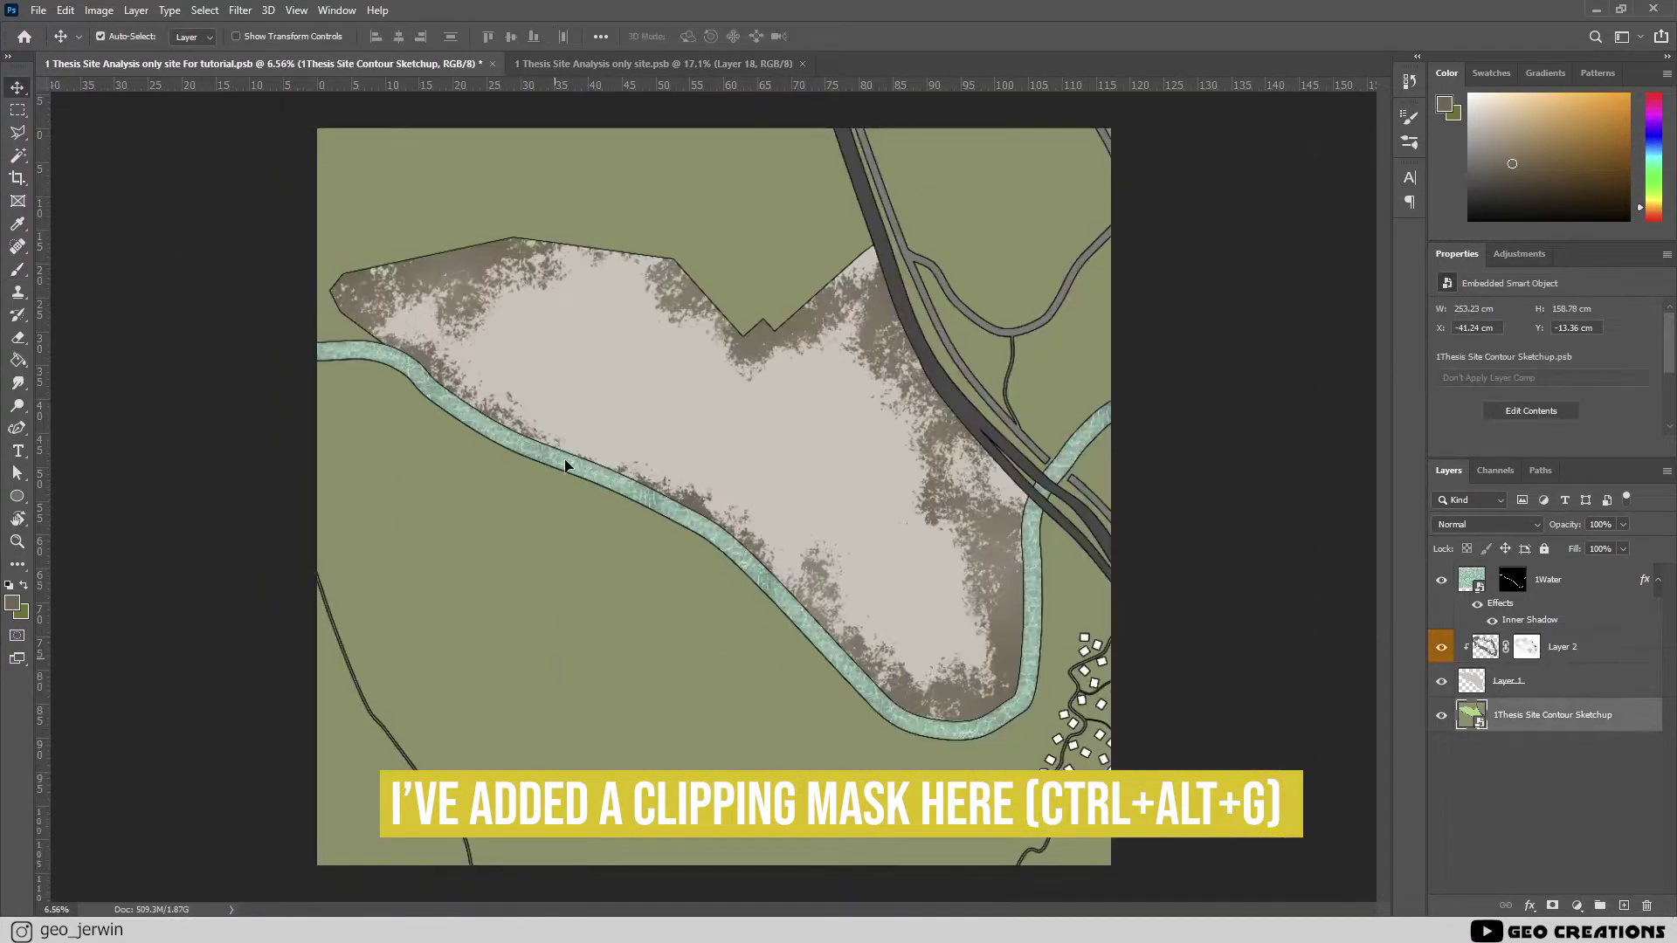
pyautogui.click(1551, 711)
pyautogui.click(1563, 646)
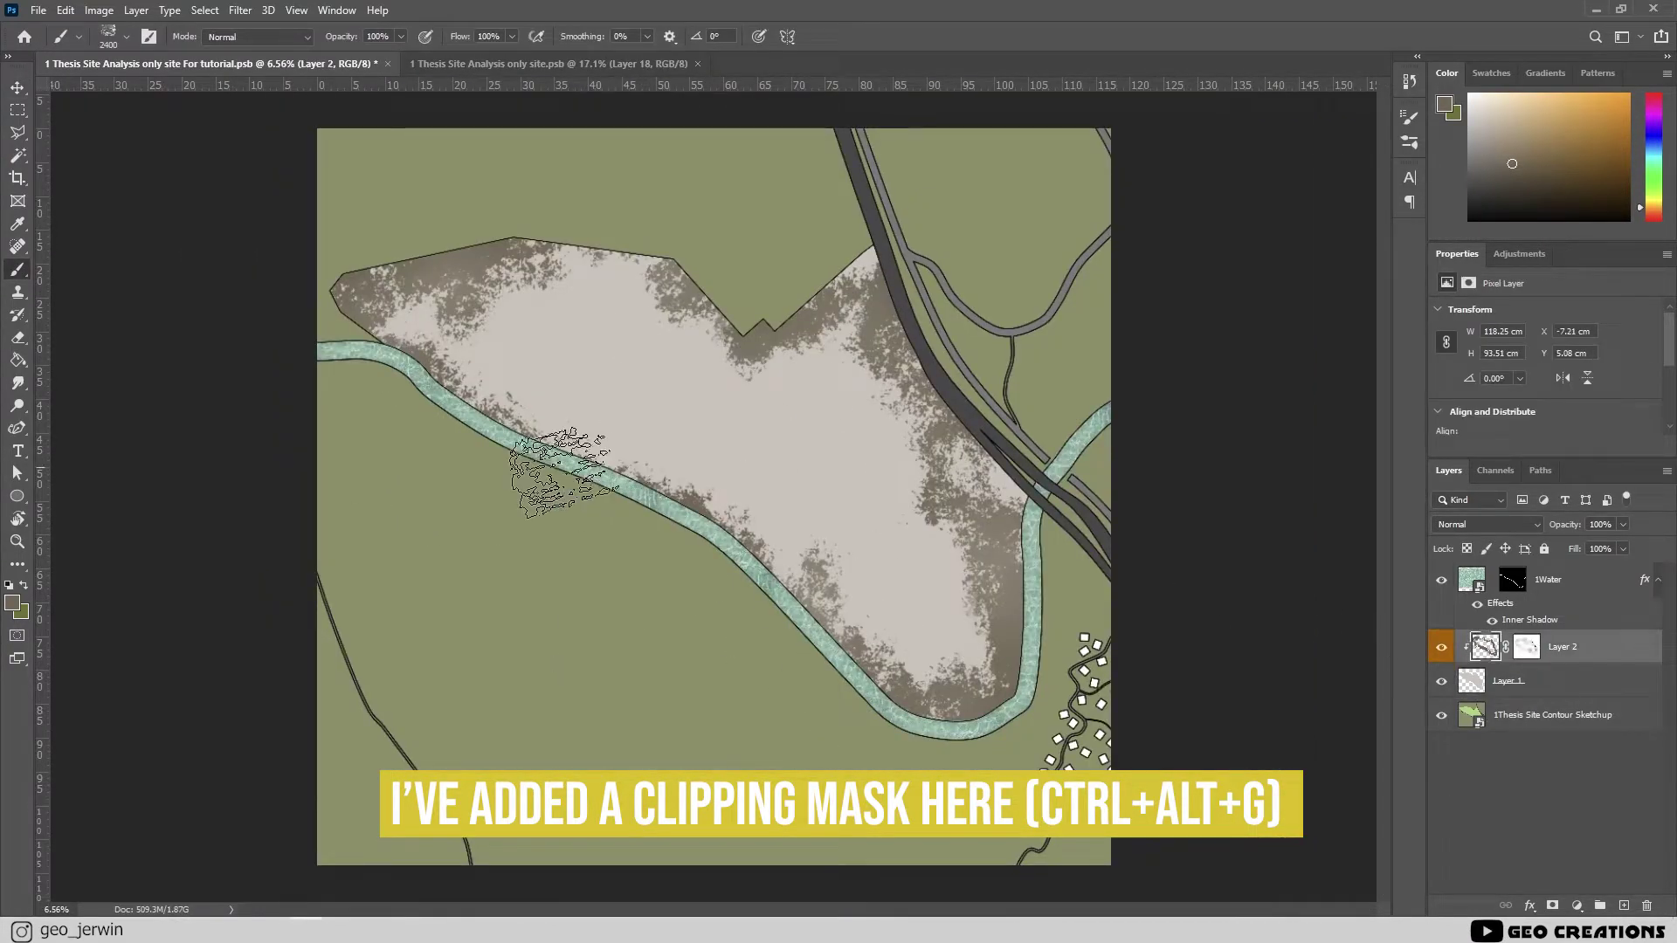
pyautogui.keyDown('alt'); pyautogui.scroll(-1, 703, 472); pyautogui.keyUp('alt')
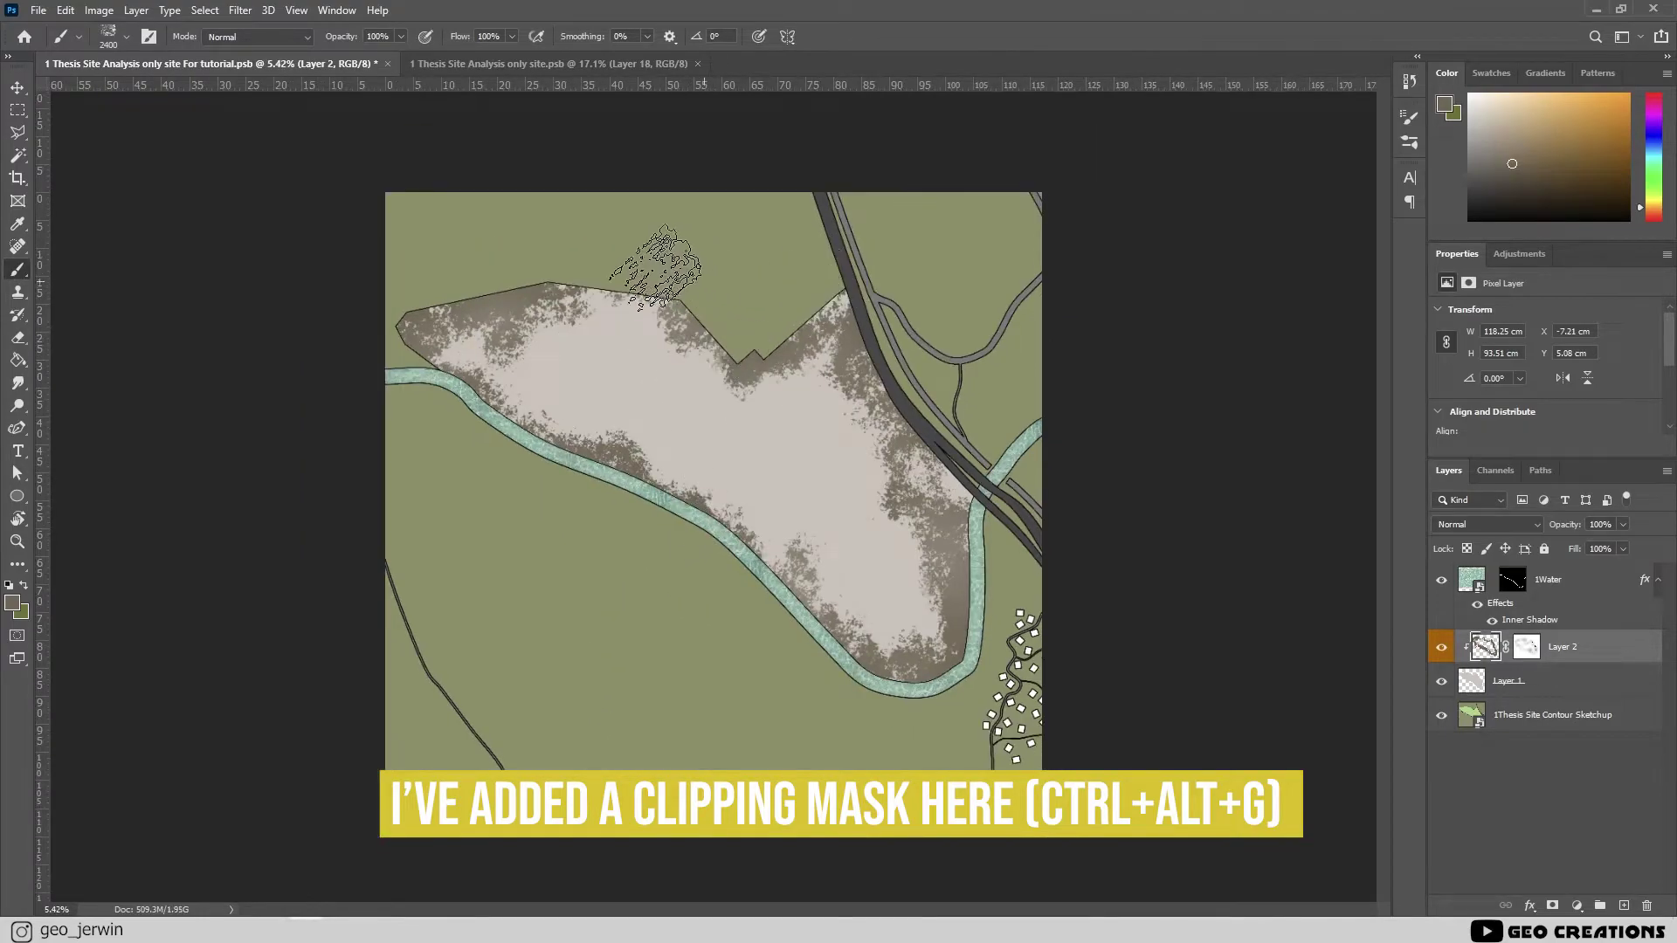
pyautogui.moveTo(659, 266); pyautogui.dragTo(601, 262)
pyautogui.click(970, 460)
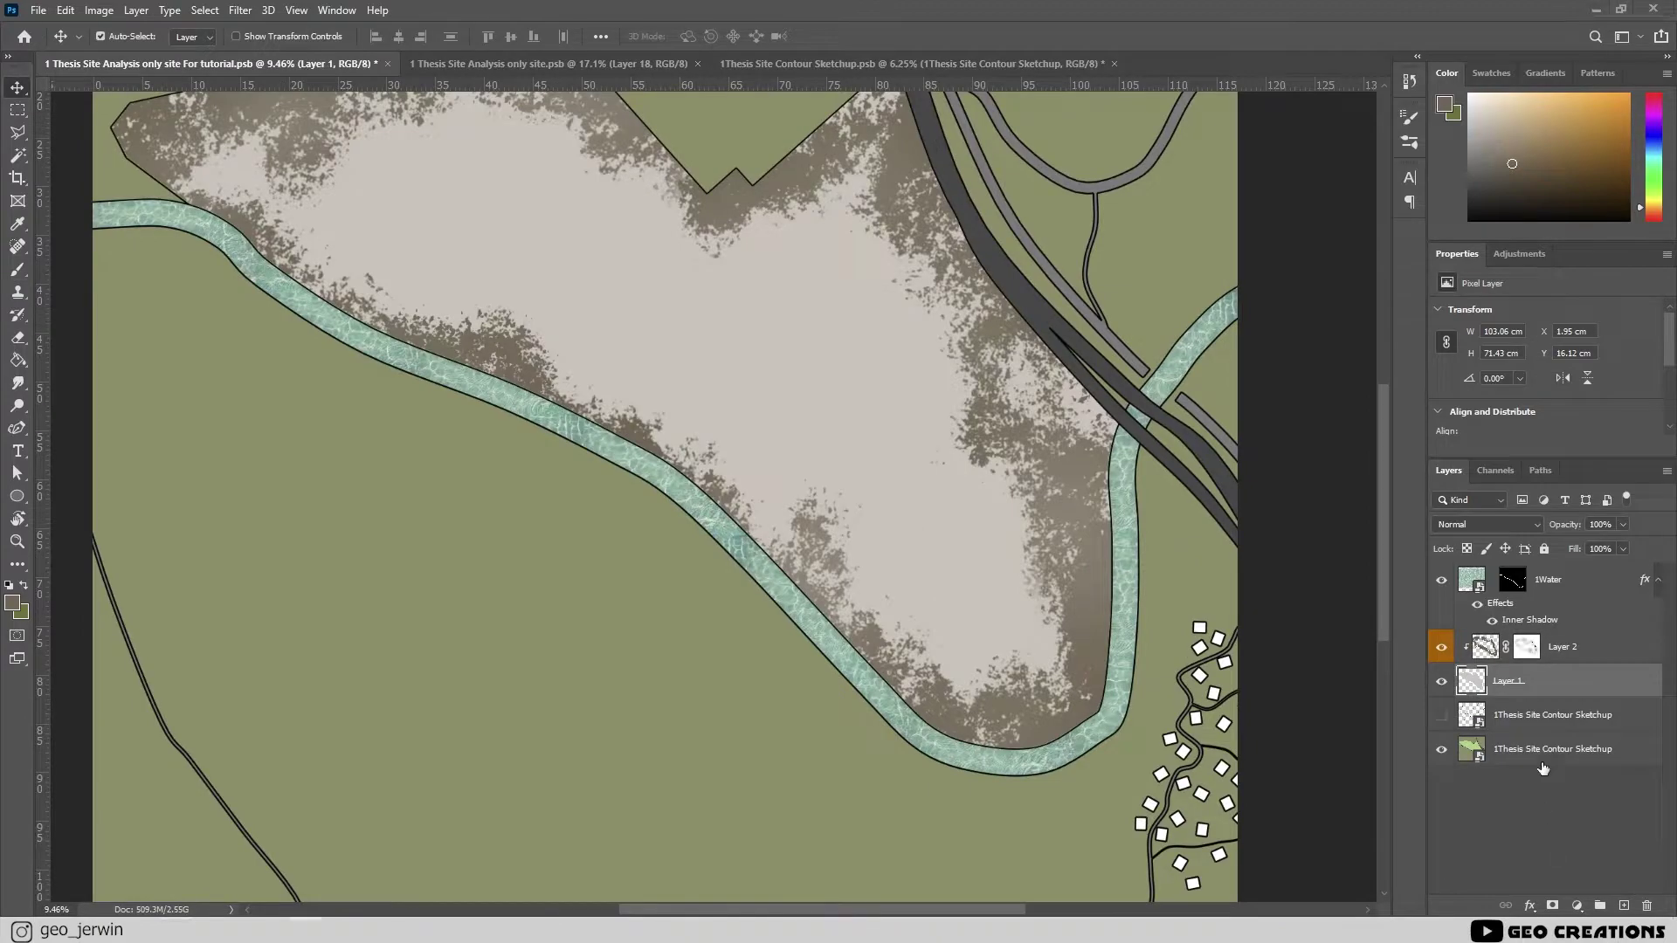
# Show the contour layer above 1Water and select everything outside the top plateau
pyautogui.click(1443, 716)
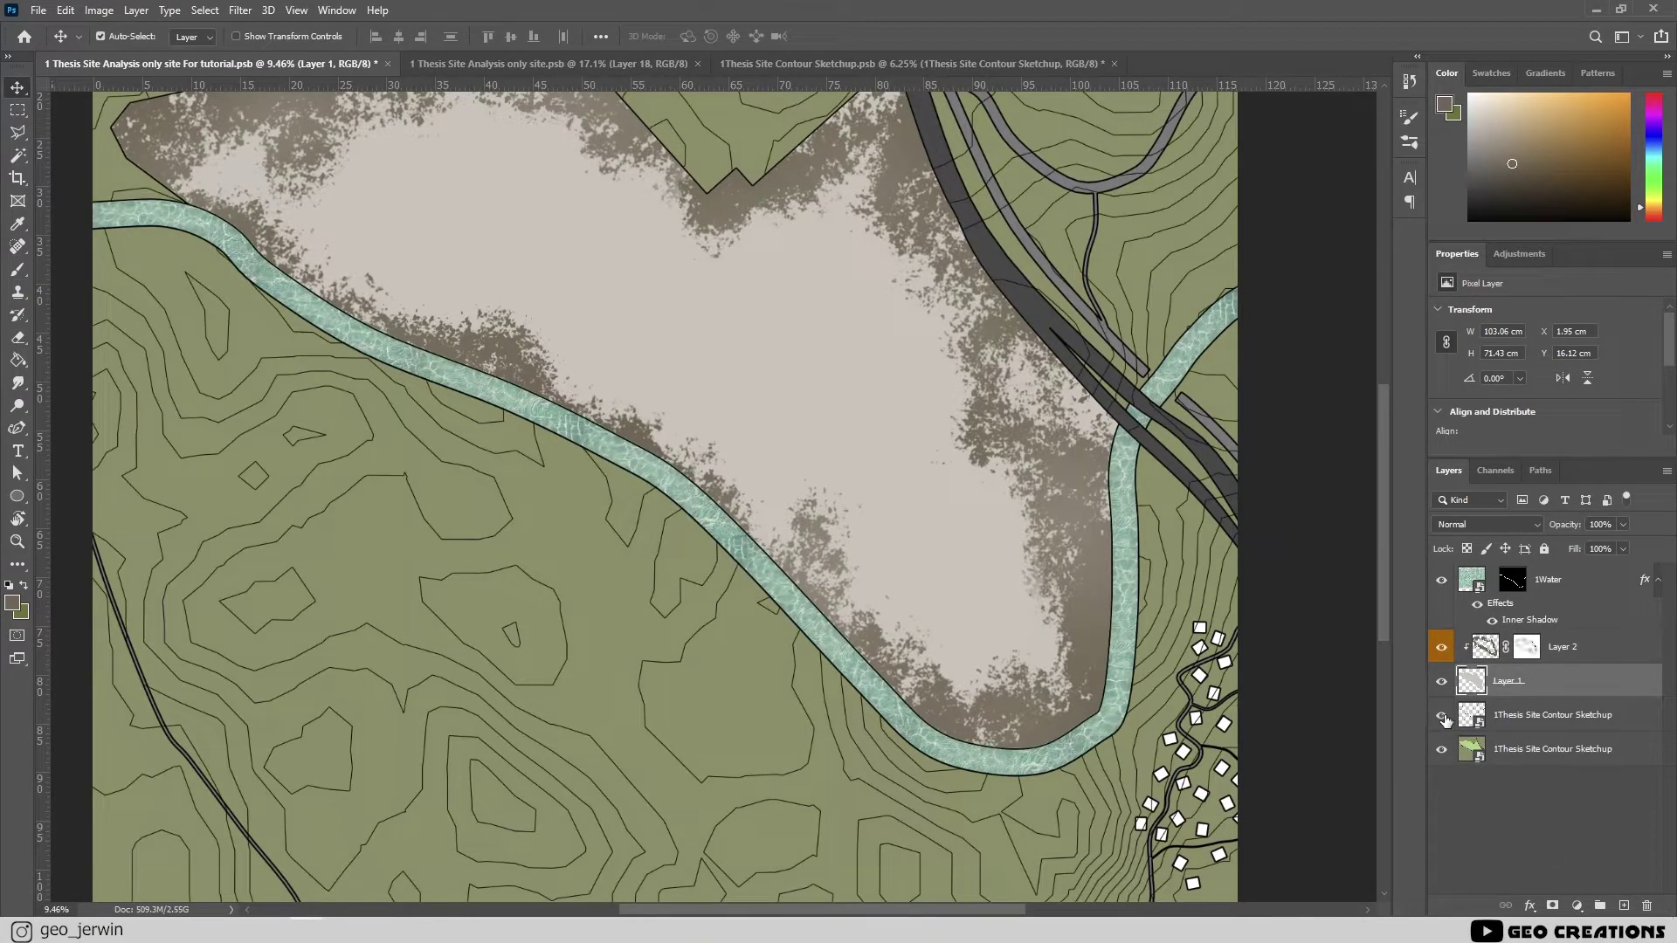
pyautogui.moveTo(1540, 714); pyautogui.dragTo(1558, 572)
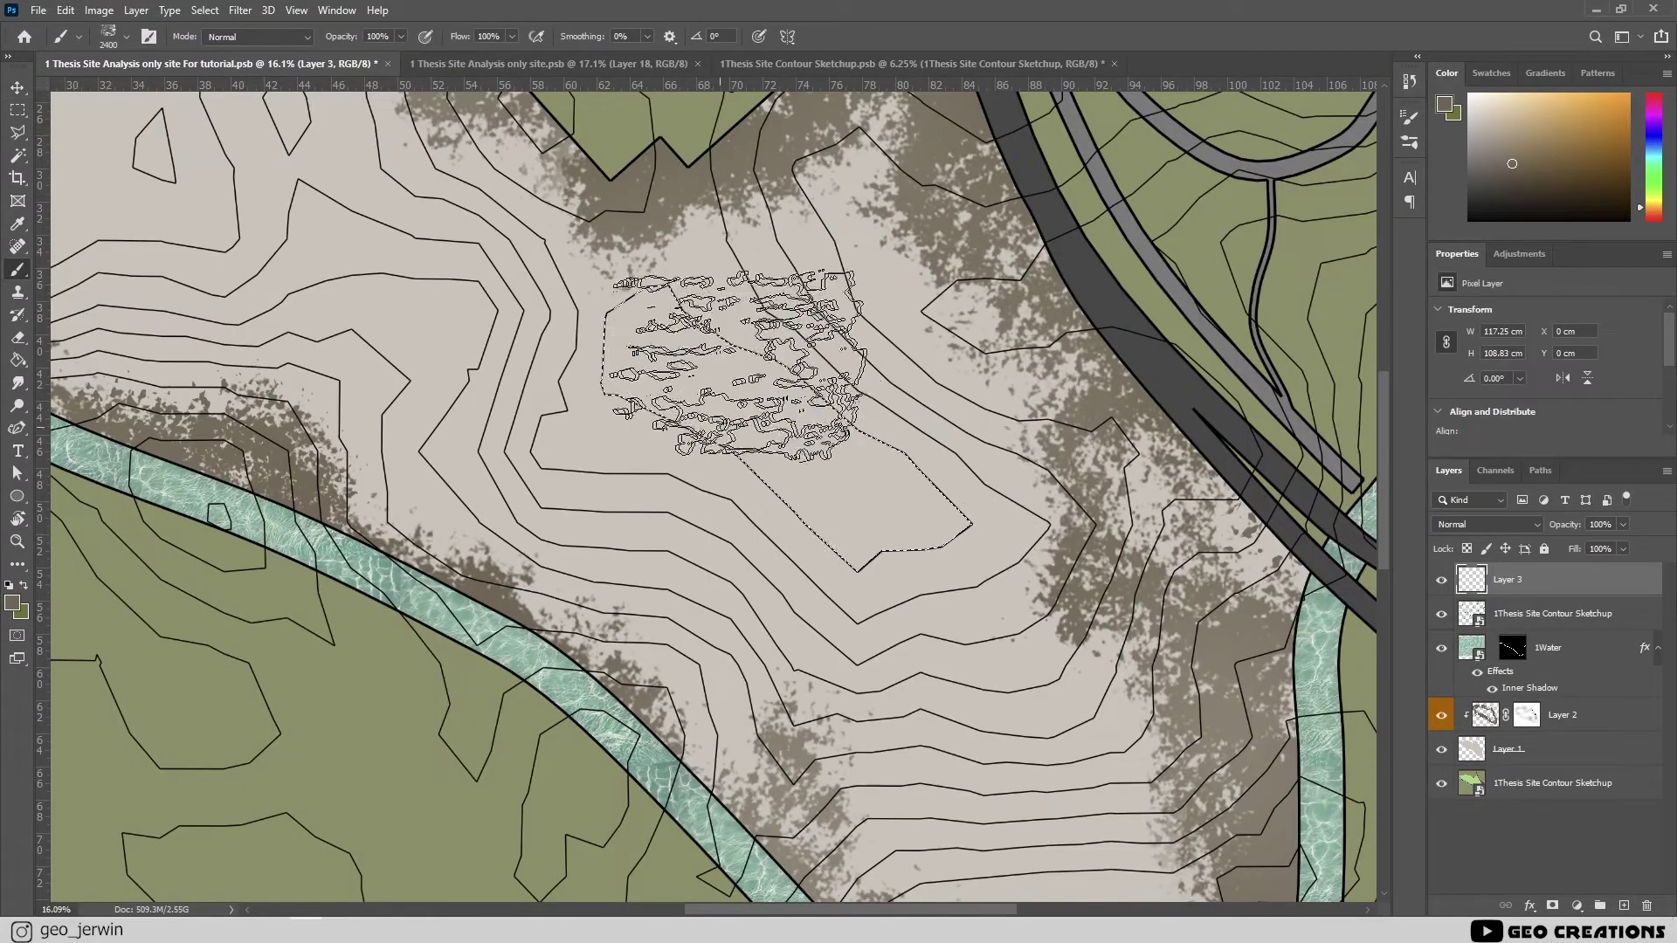
pyautogui.keyDown('alt'); pyautogui.scroll(-2, 797, 406); pyautogui.keyUp('alt')
pyautogui.keyDown('alt'); pyautogui.scroll(5, 796, 406); pyautogui.keyUp('alt')
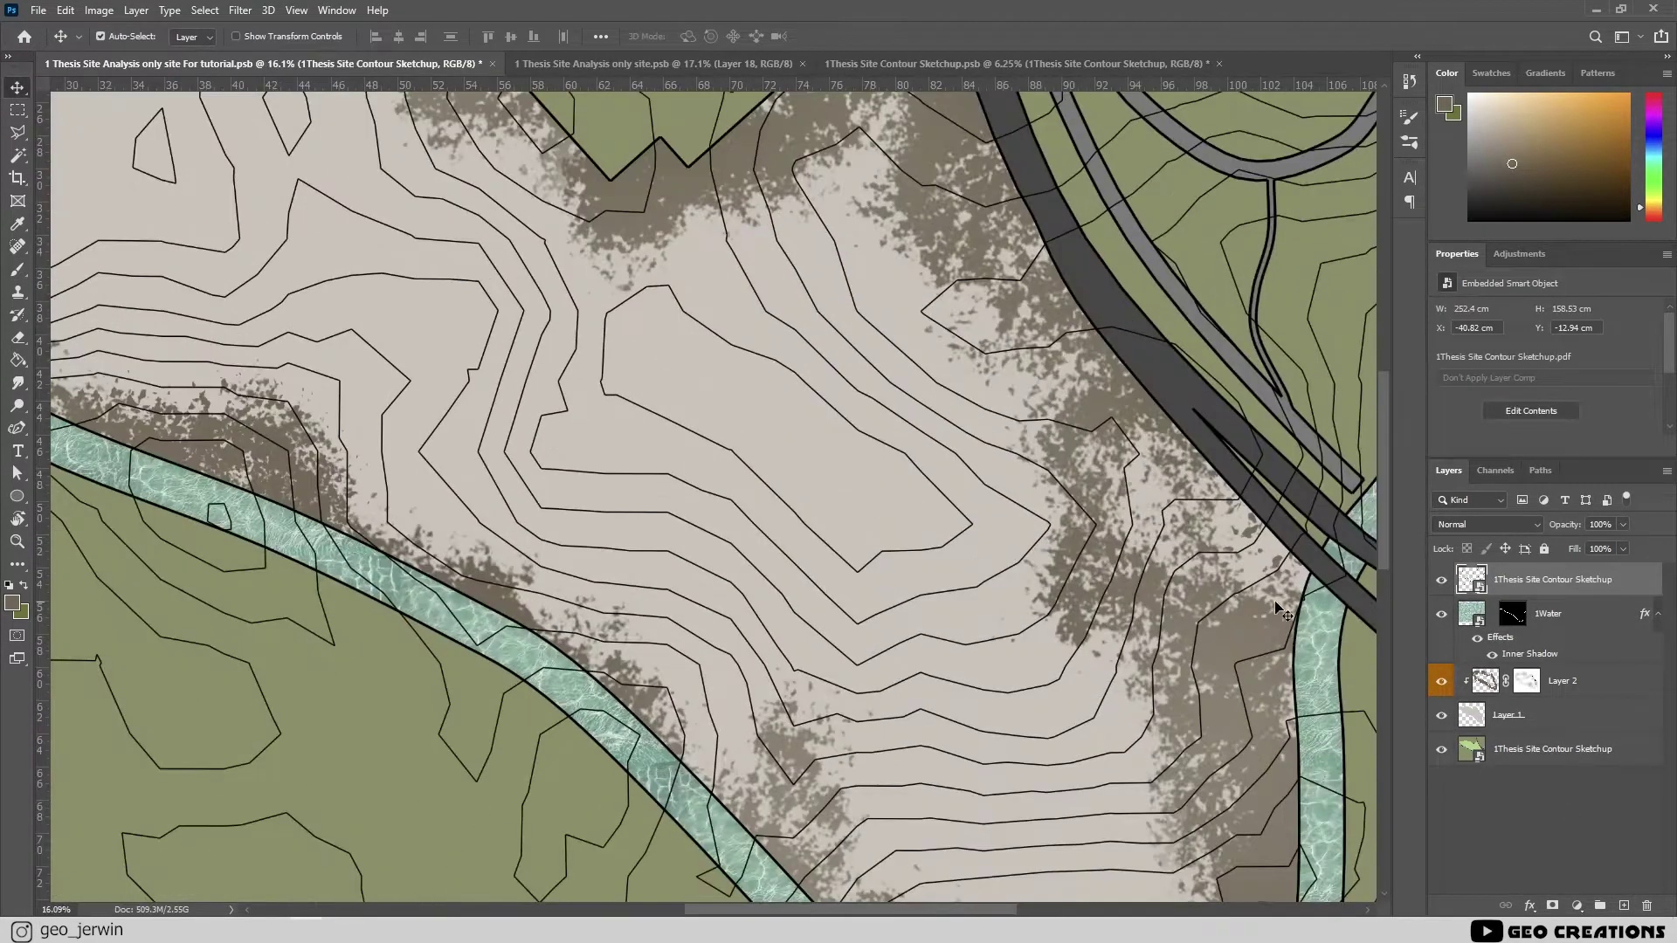
pyautogui.press('w')
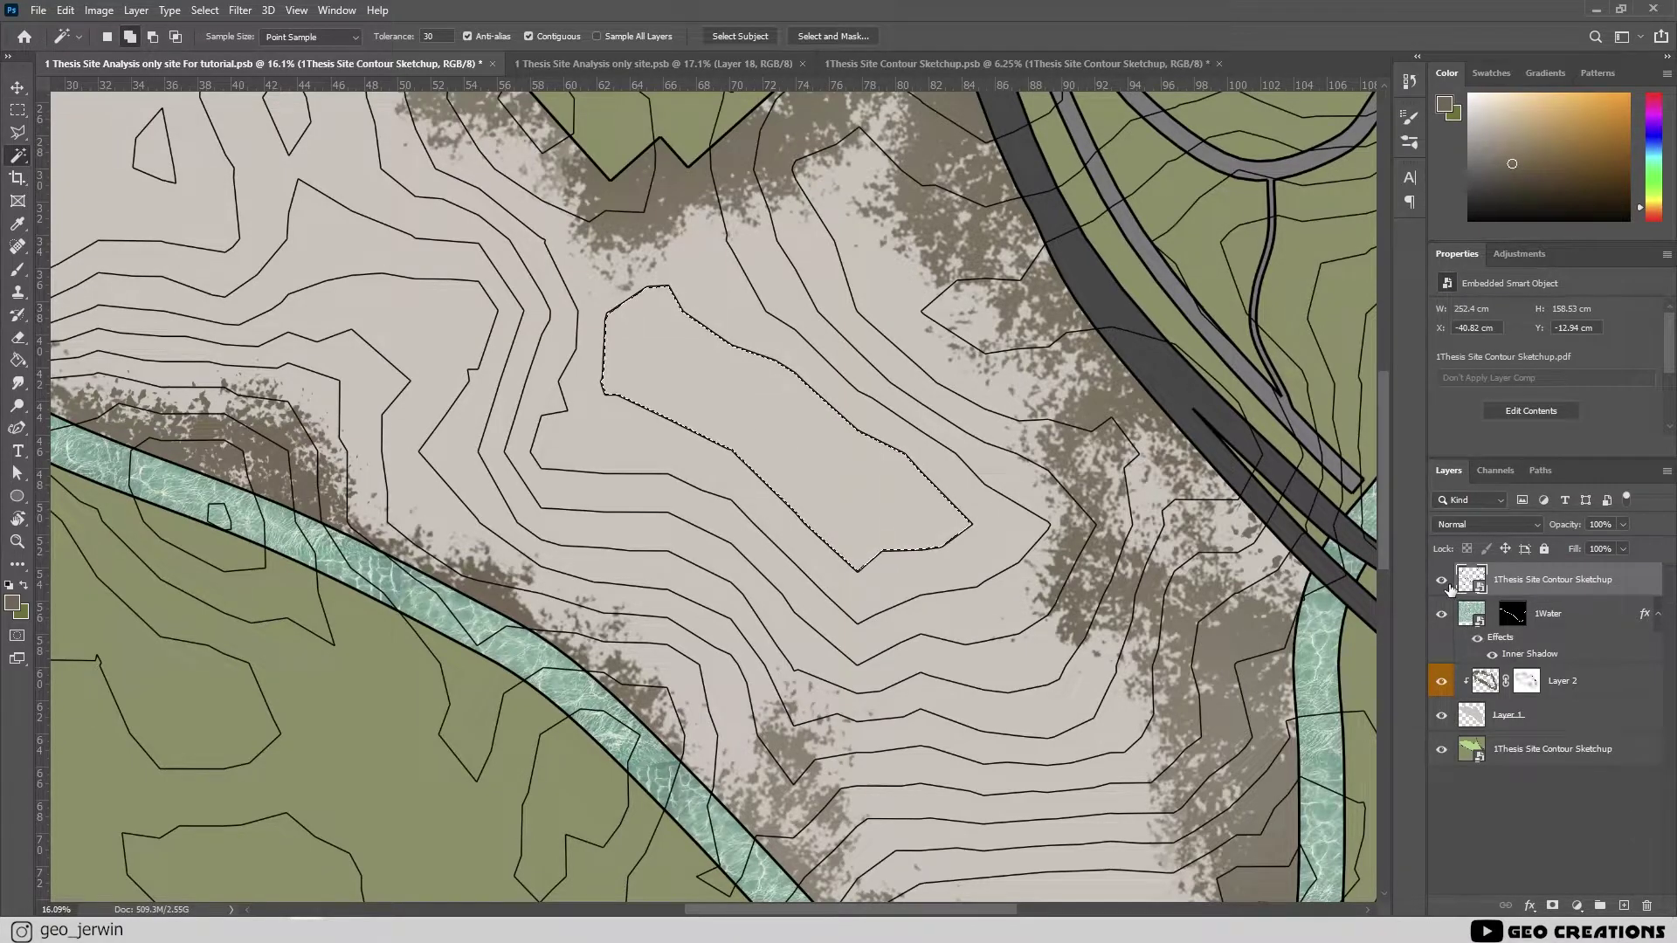
pyautogui.hotkey('ctrl', 'shift', 'i')
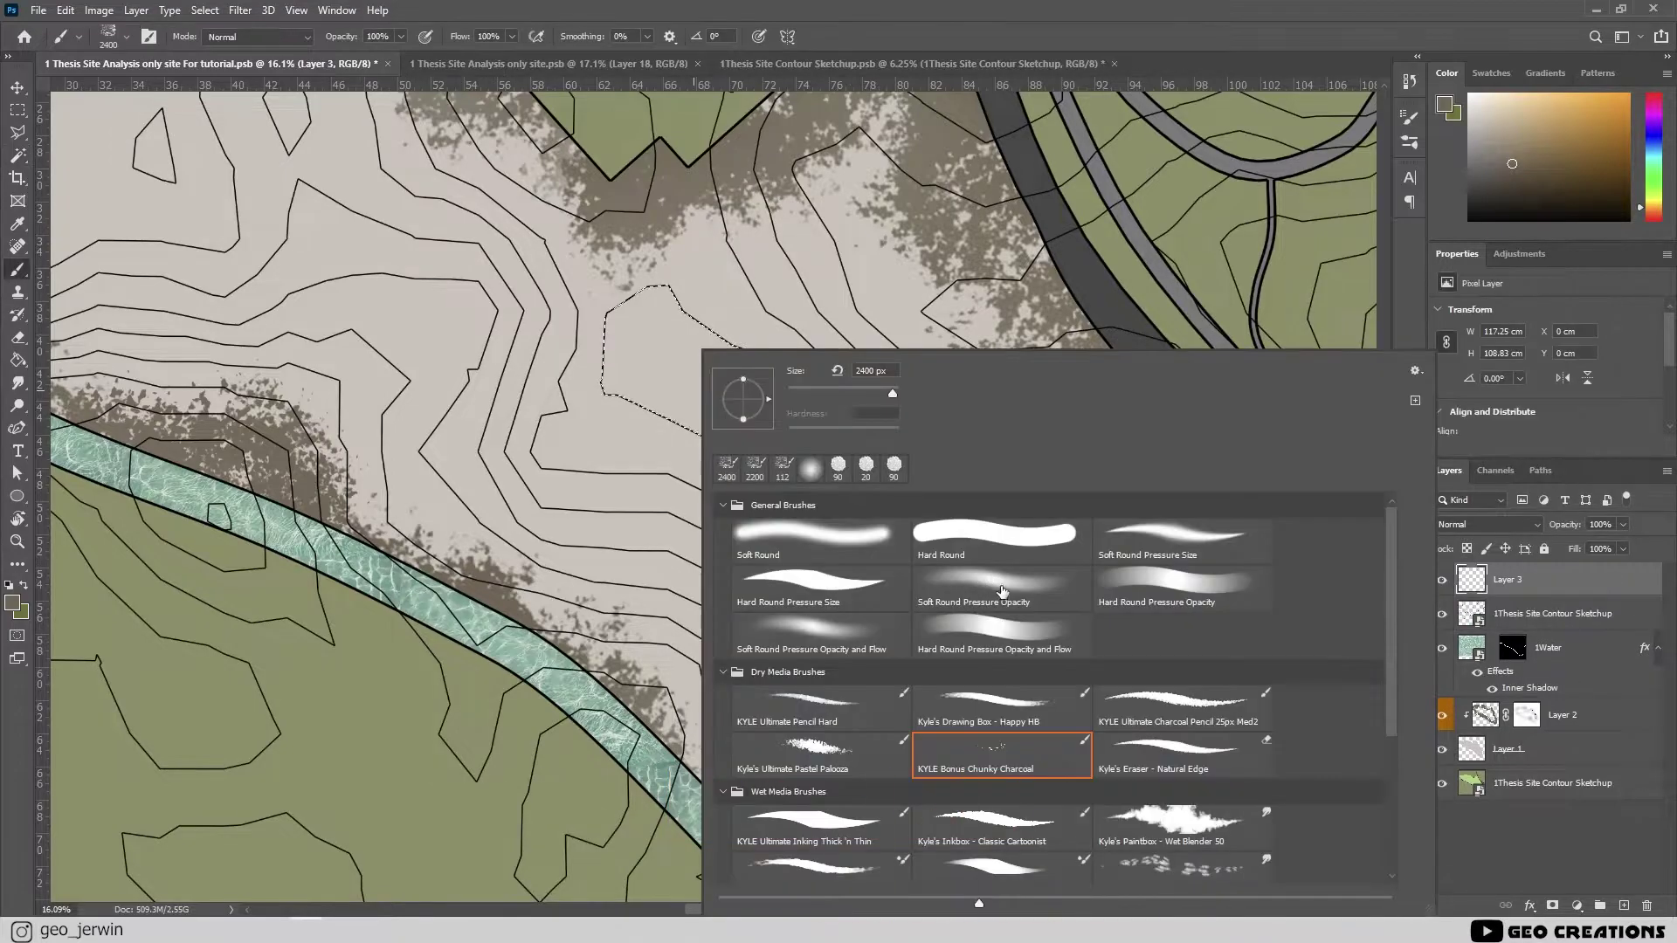
# Lower the brush flow and paint a soft black shadow along the top plateau's edge
pyautogui.click(644, 342)
pyautogui.click(512, 37)
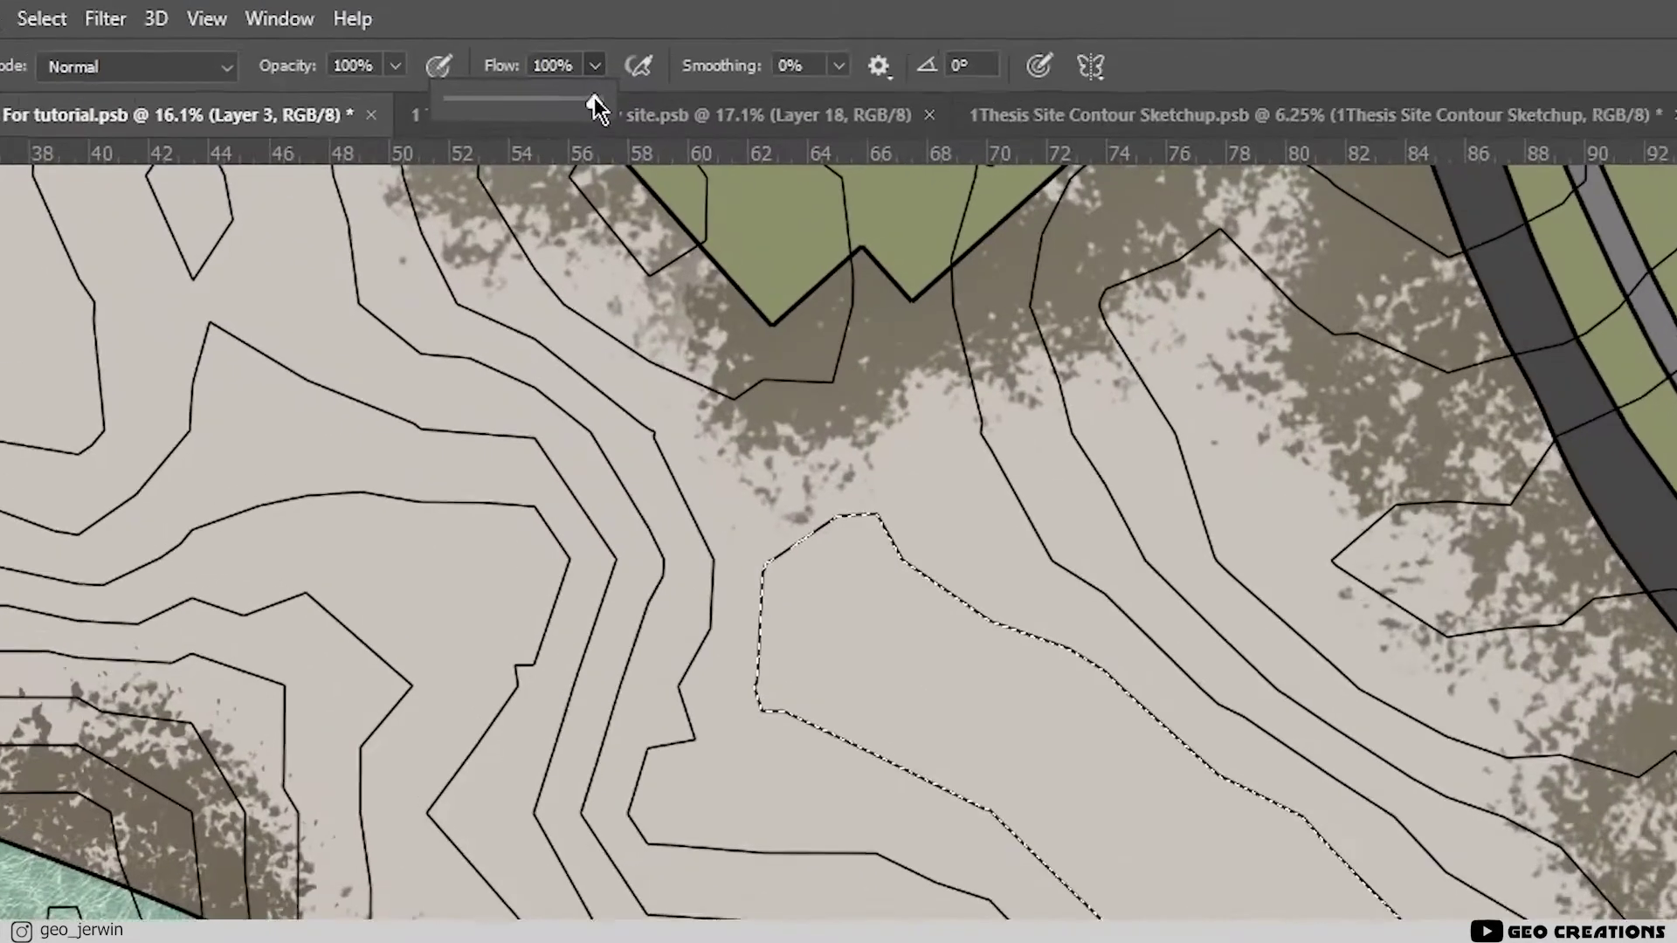
pyautogui.moveTo(517, 57); pyautogui.dragTo(449, 63)
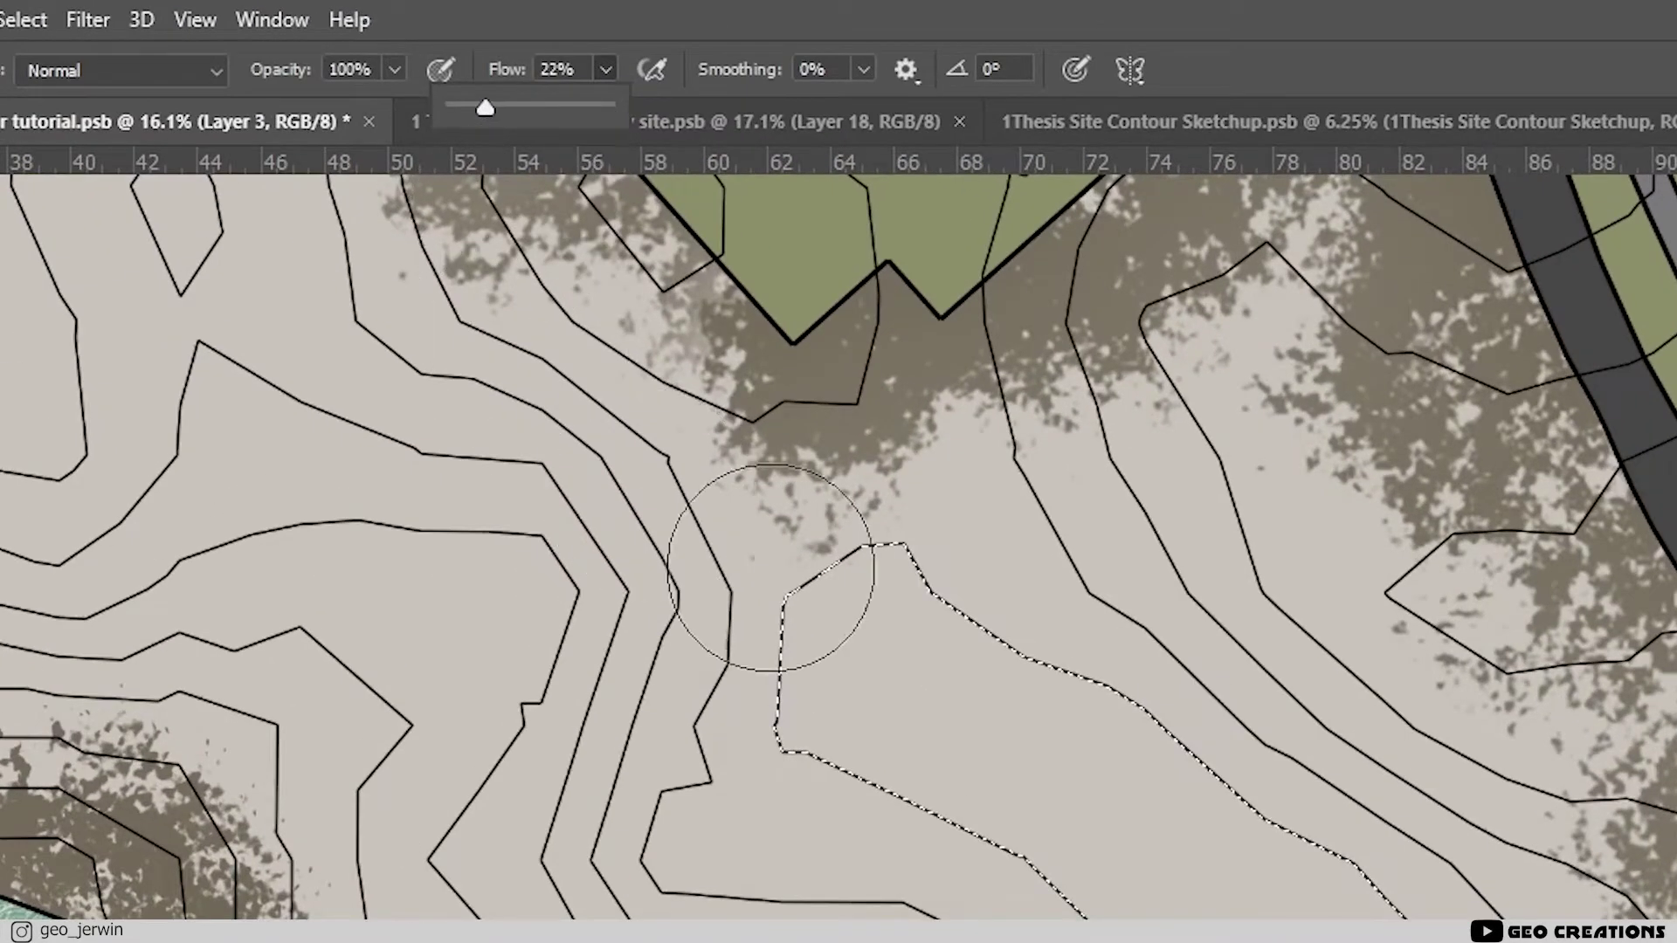
pyautogui.moveTo(877, 795); pyautogui.dragTo(888, 744)
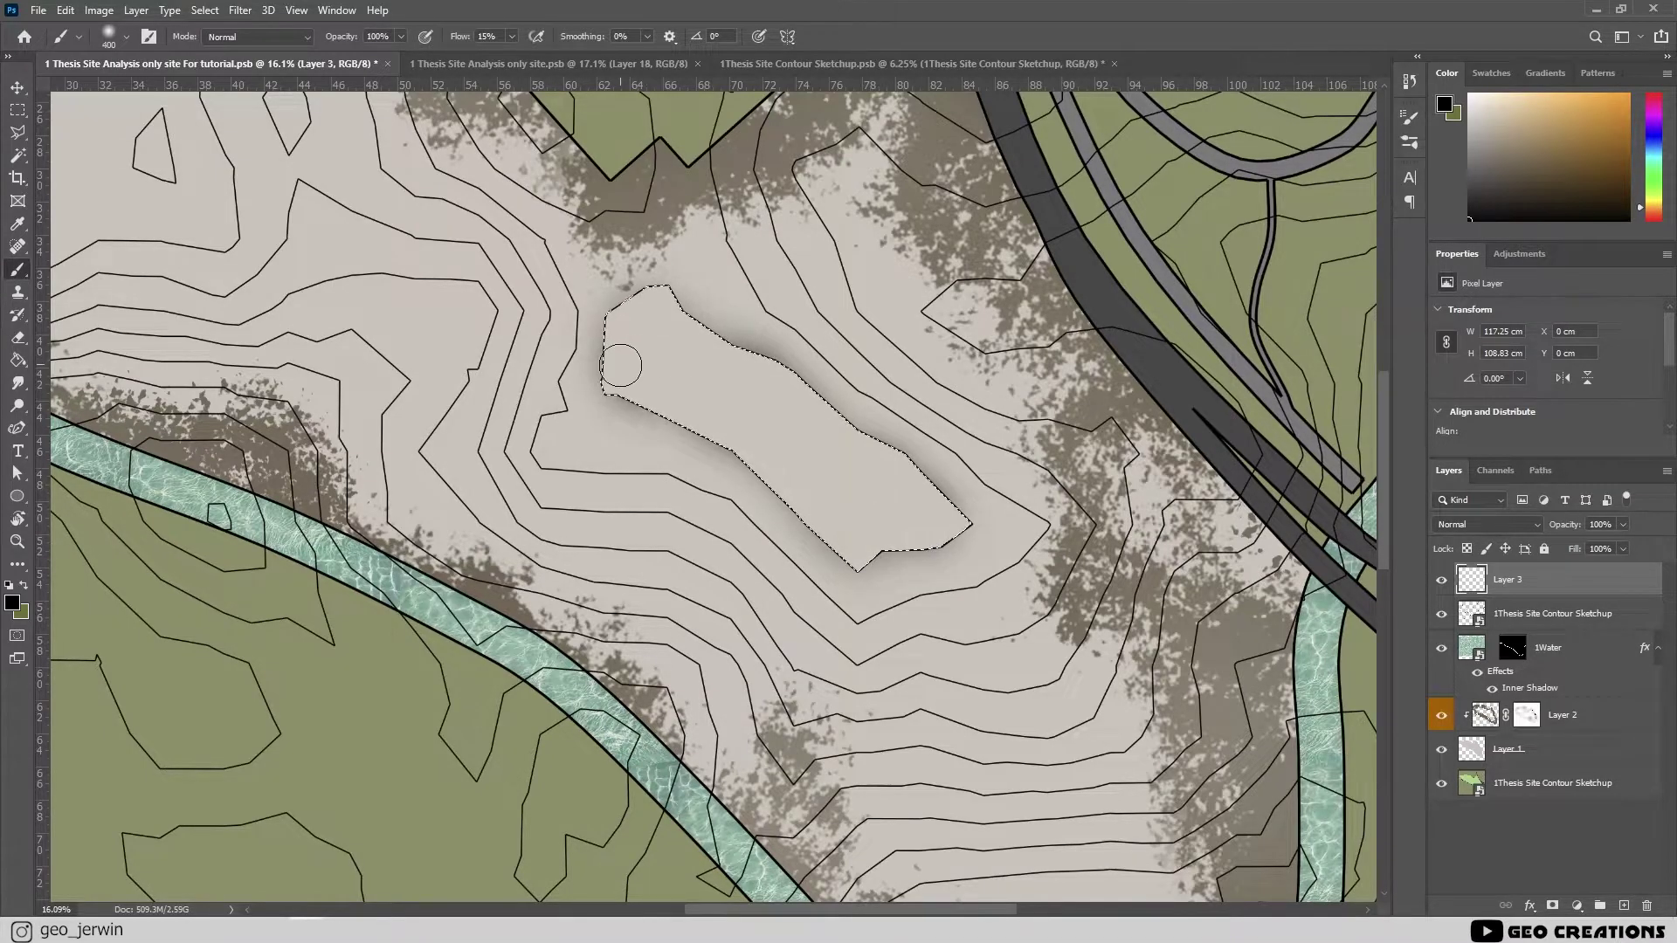
pyautogui.press('[')
pyautogui.press('[')
pyautogui.press('[')
pyautogui.press('[')
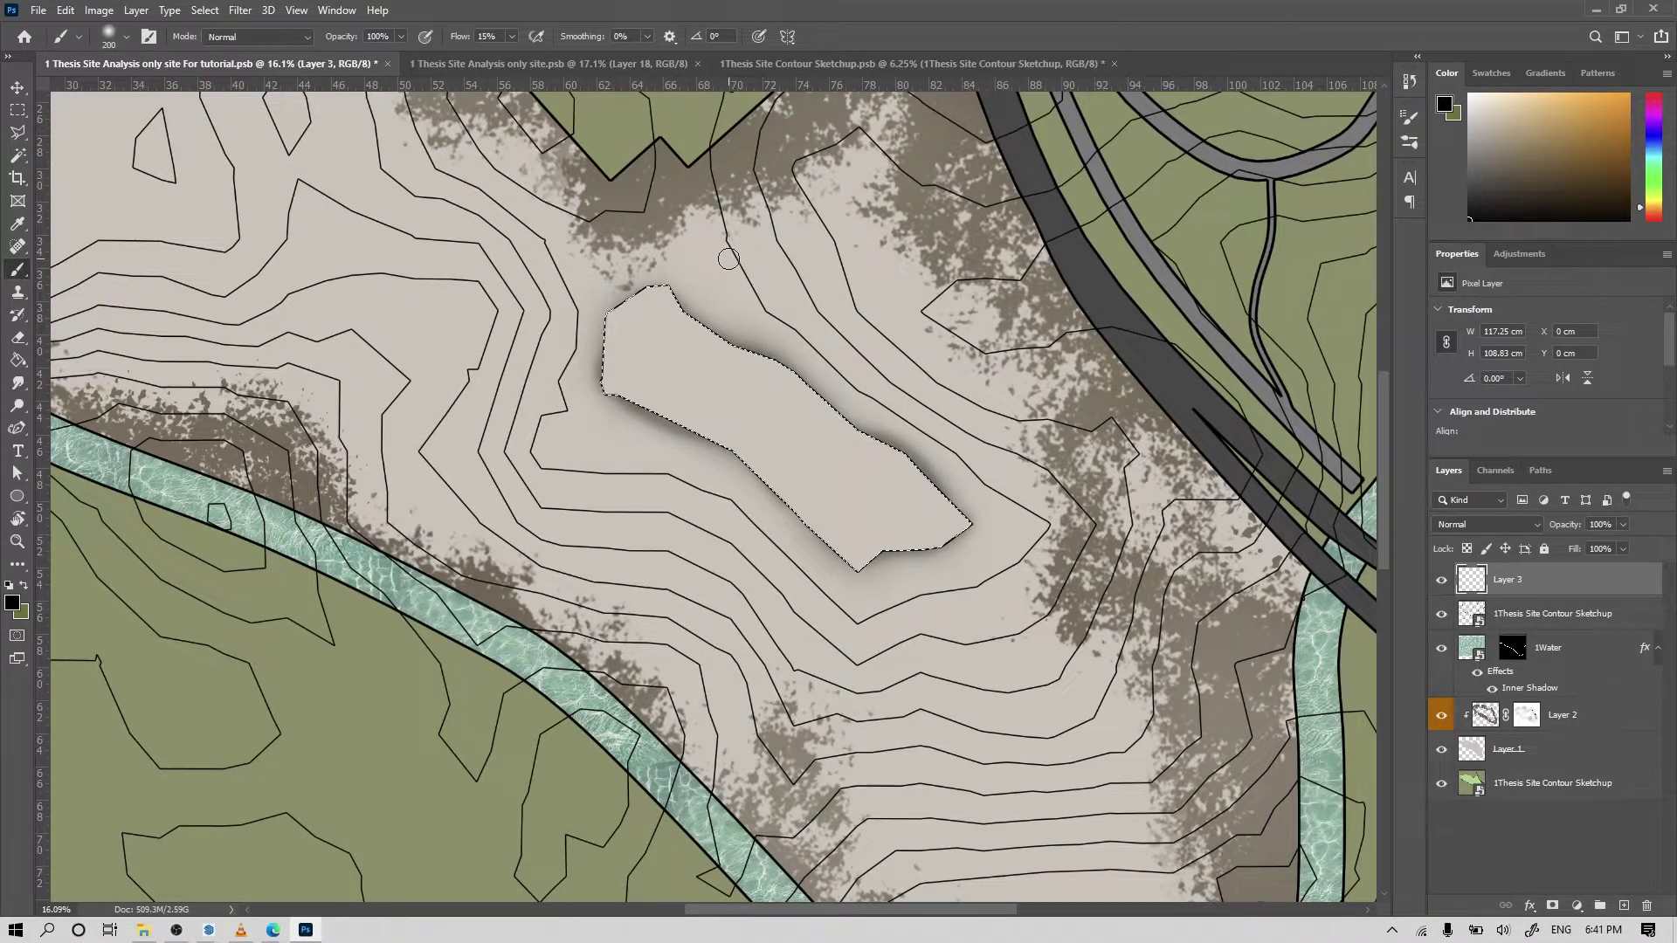
pyautogui.hotkey('ctrl', 'd')
# Paint a soft shadow along the next contour ring's outer edge
pyautogui.click(1442, 613)
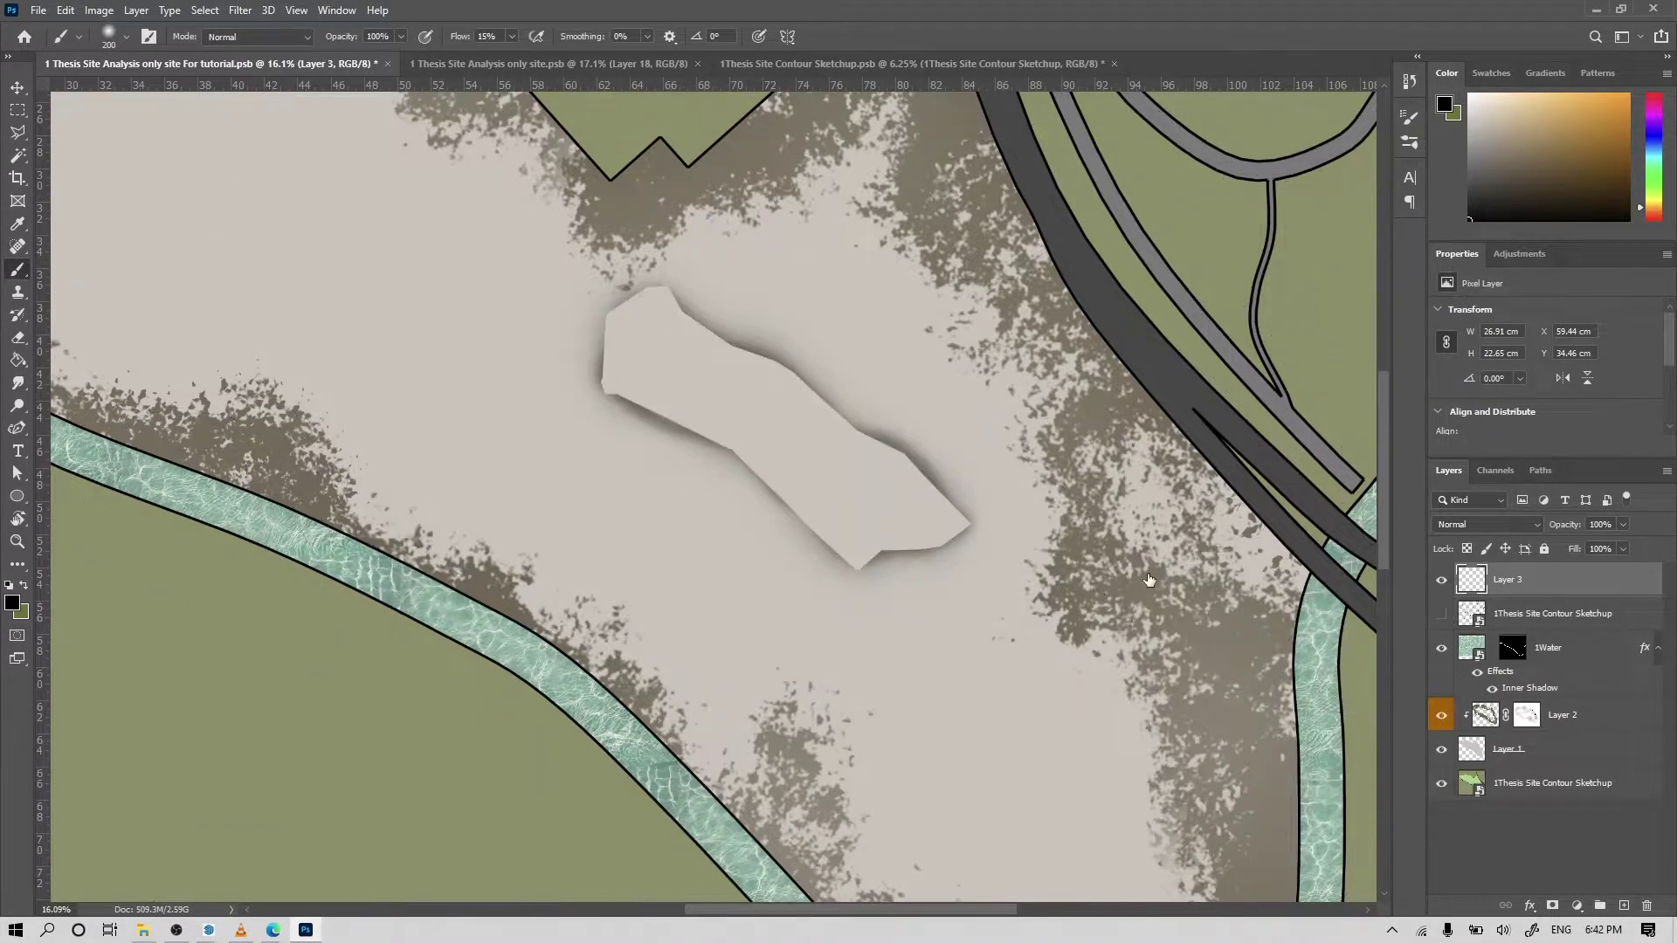
pyautogui.keyDown('alt'); pyautogui.scroll(-5, 972, 525); pyautogui.keyUp('alt')
pyautogui.keyDown('alt'); pyautogui.scroll(6, 961, 445); pyautogui.keyUp('alt')
pyautogui.keyDown('alt'); pyautogui.scroll(-2, 1004, 592); pyautogui.keyUp('alt')
pyautogui.keyDown('alt'); pyautogui.scroll(-1, 1003, 691); pyautogui.keyUp('alt')
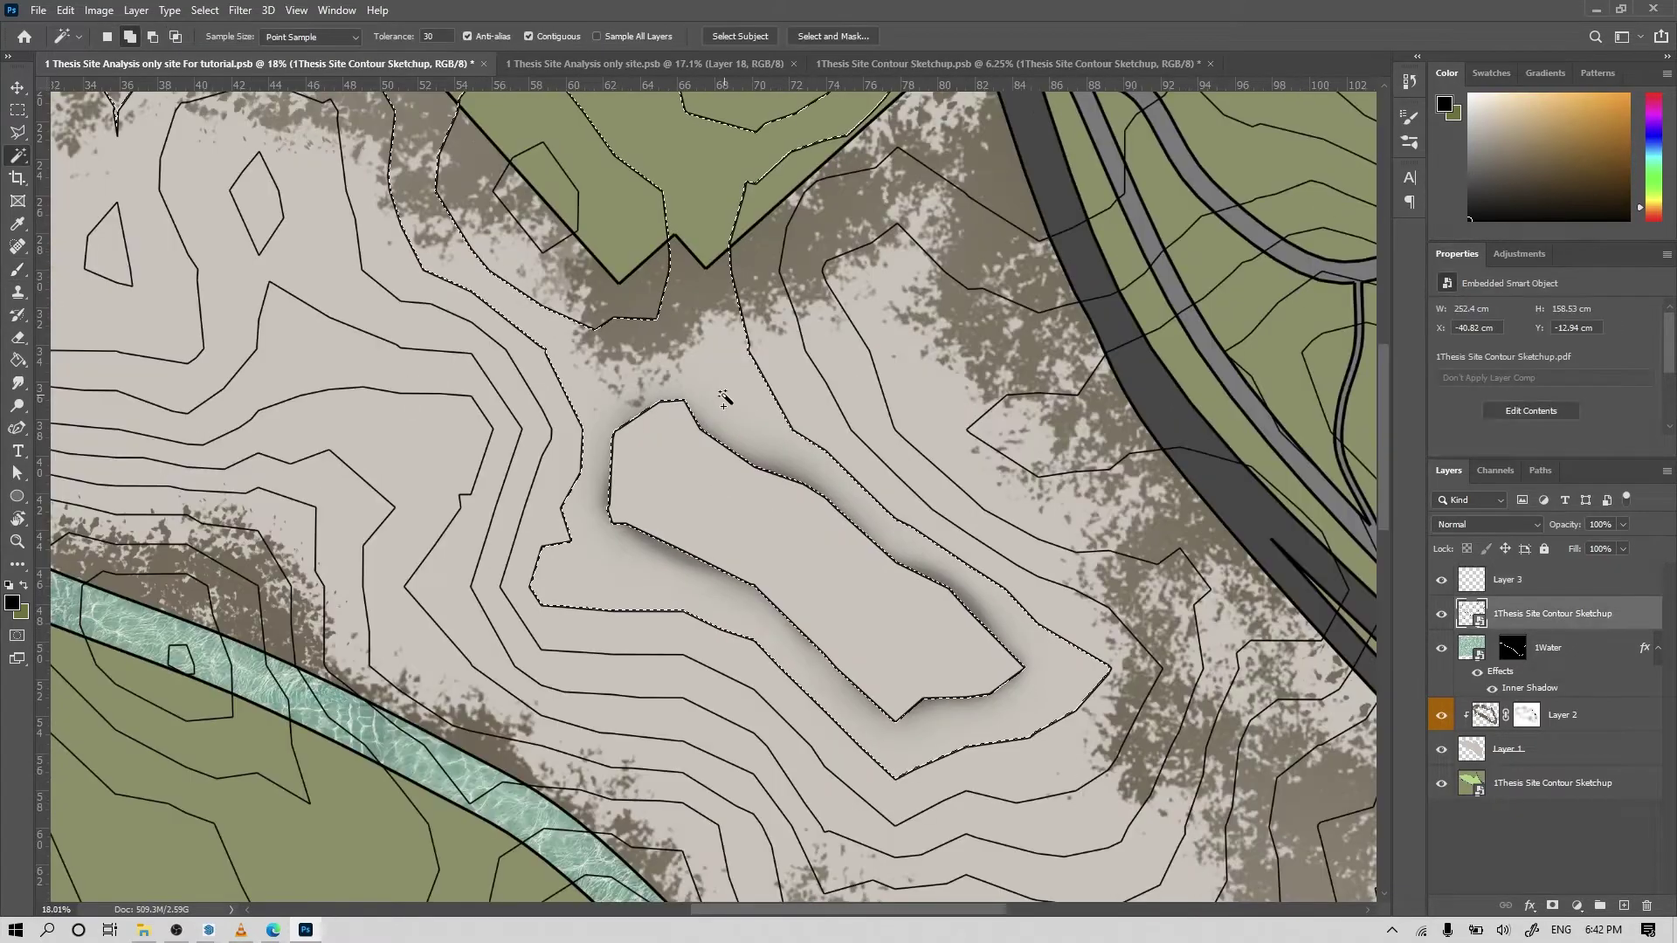
pyautogui.moveTo(783, 421)
pyautogui.mouseDown()
pyautogui.moveTo(1047, 625)
pyautogui.moveTo(882, 796)
pyautogui.moveTo(873, 759)
pyautogui.moveTo(745, 632)
pyautogui.moveTo(624, 598)
pyautogui.moveTo(569, 450)
pyautogui.mouseUp()
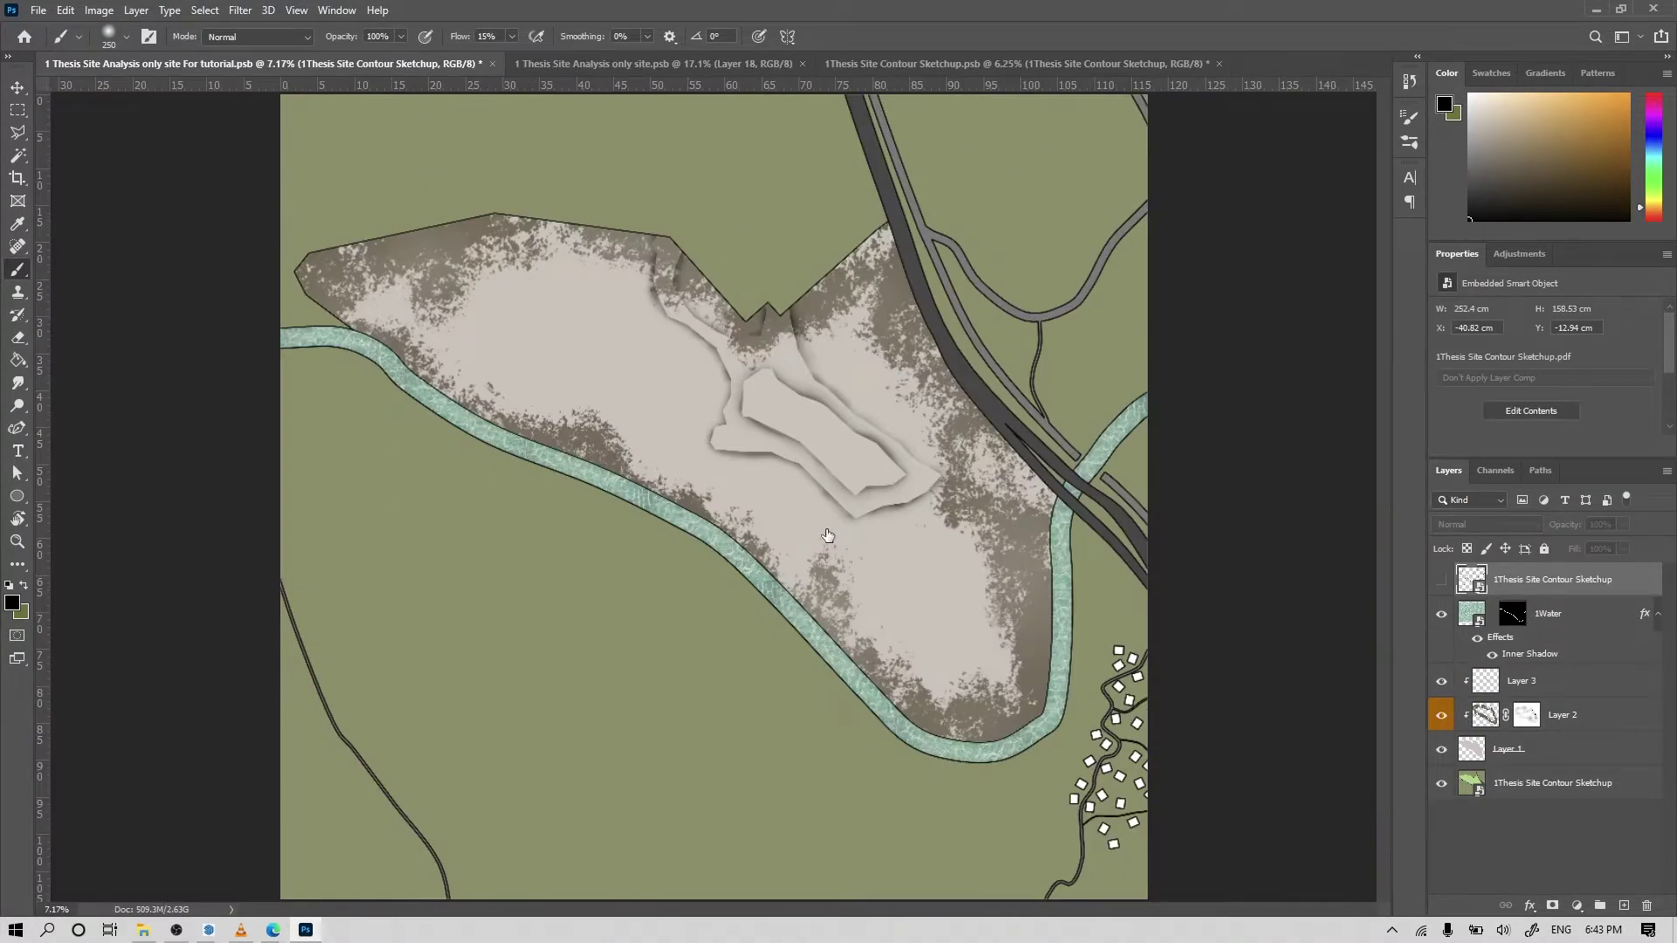
pyautogui.keyDown('alt'); pyautogui.scroll(3, 837, 437); pyautogui.keyUp('alt')
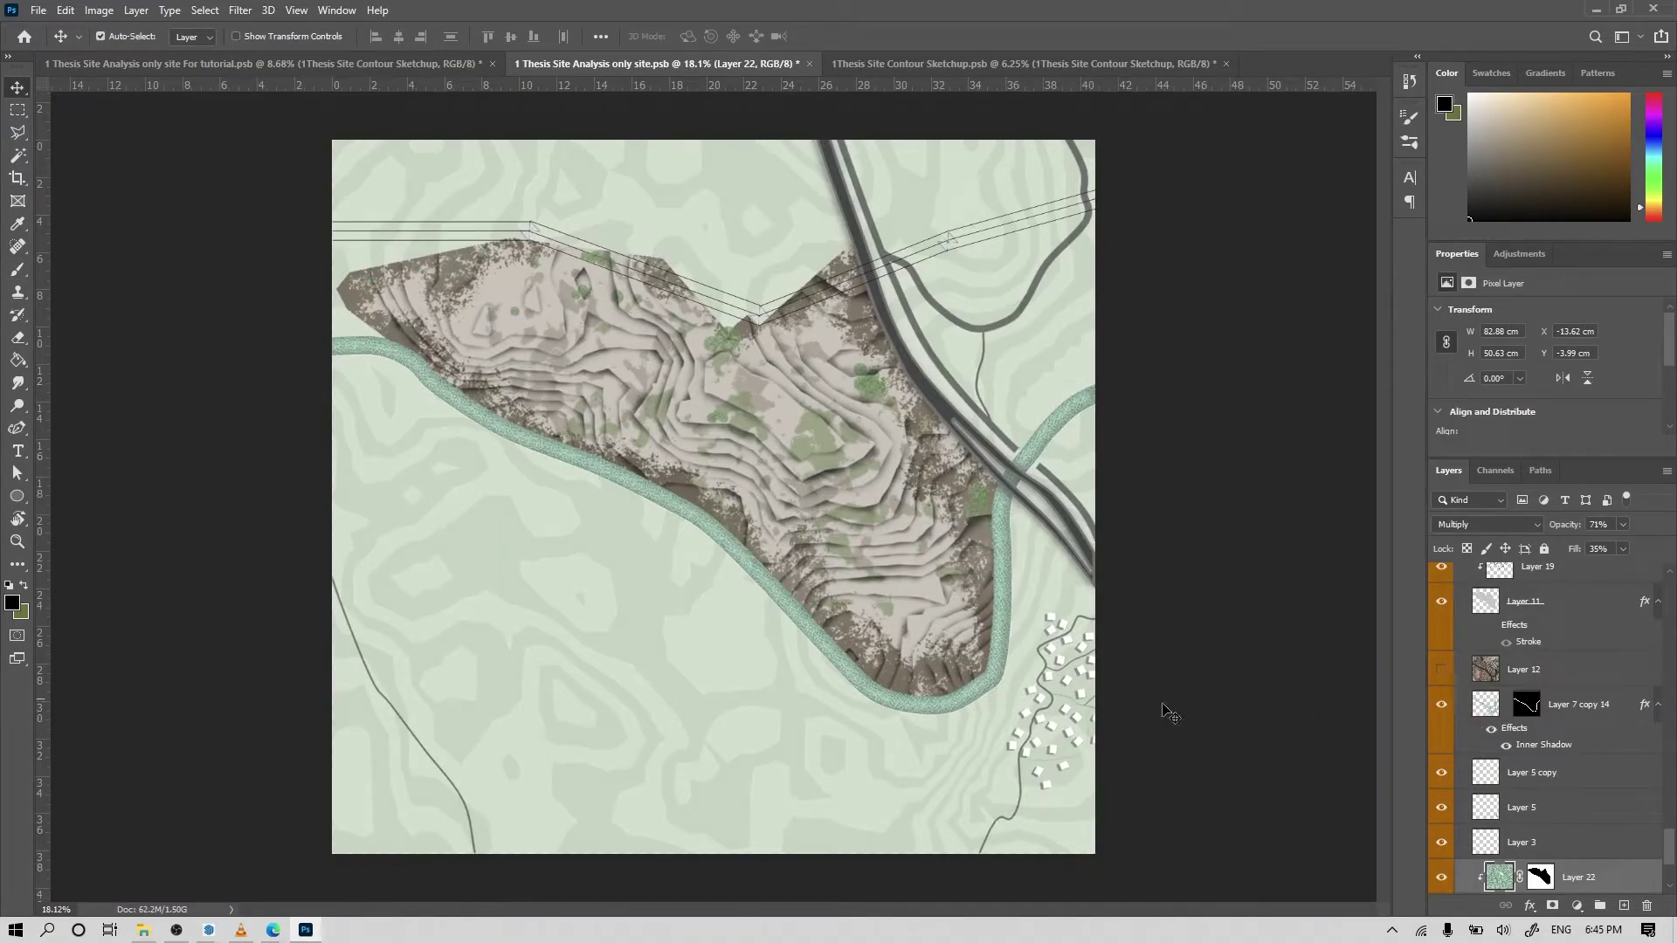
# Shift Layer 22's pale contour pattern slightly
pyautogui.click(1442, 878)
pyautogui.click(1442, 879)
pyautogui.keyDown('alt'); pyautogui.scroll(5, 589, 565); pyautogui.keyUp('alt')
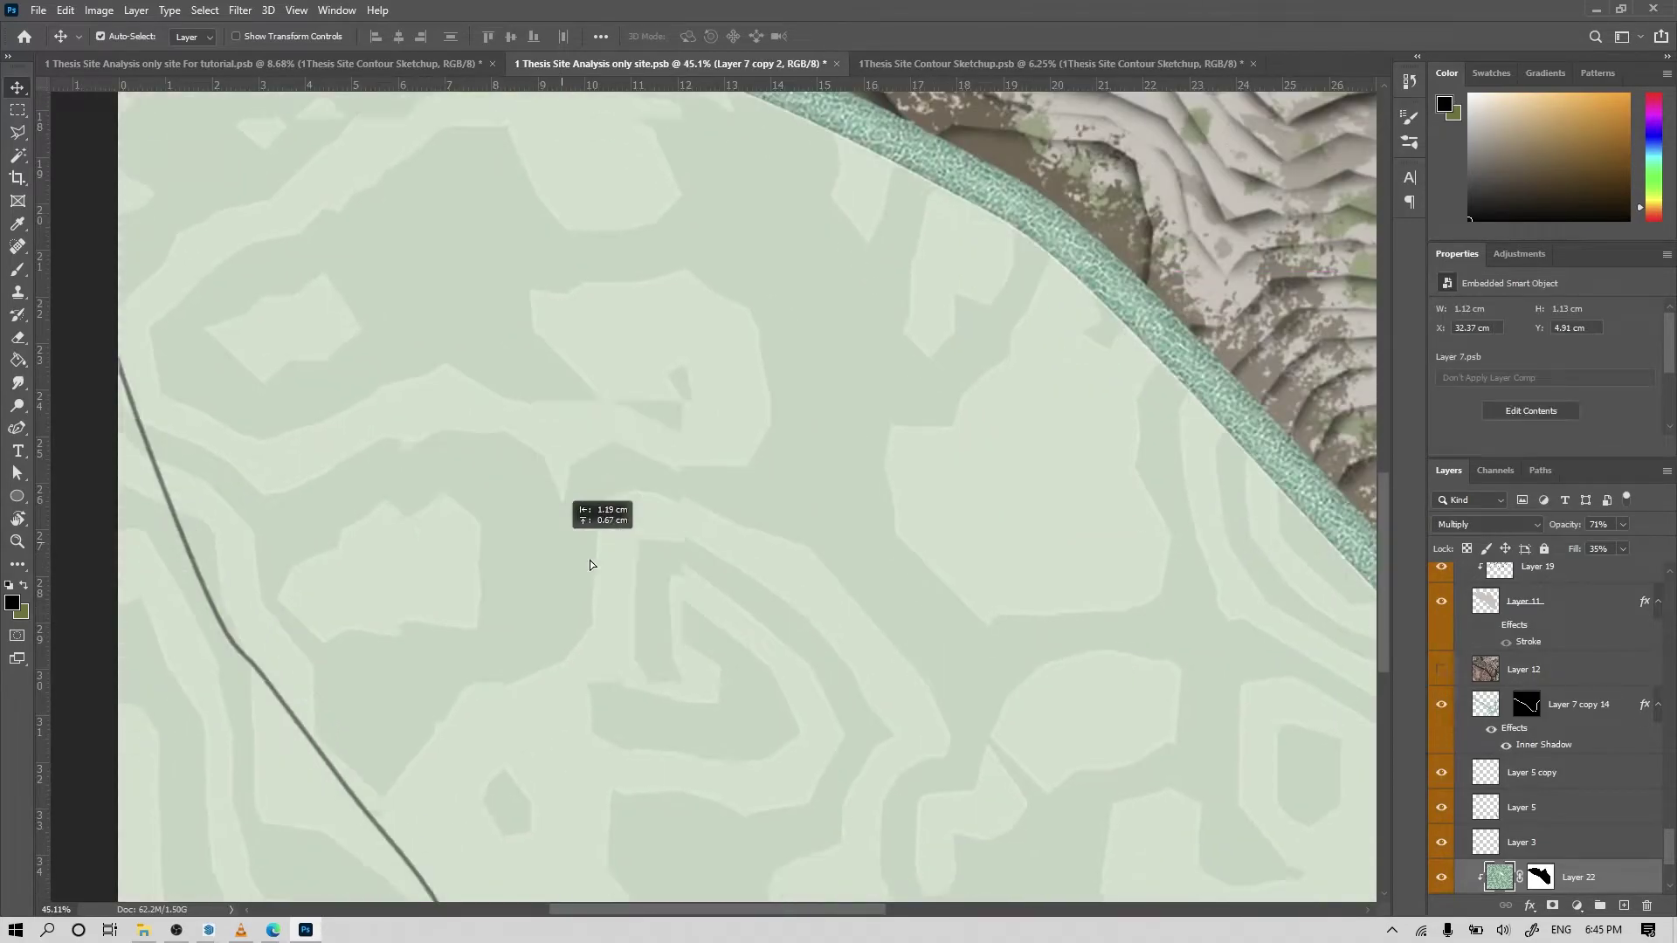
pyautogui.moveTo(589, 564)
pyautogui.mouseDown()
pyautogui.moveTo(633, 565)
pyautogui.moveTo(610, 578)
pyautogui.mouseUp()
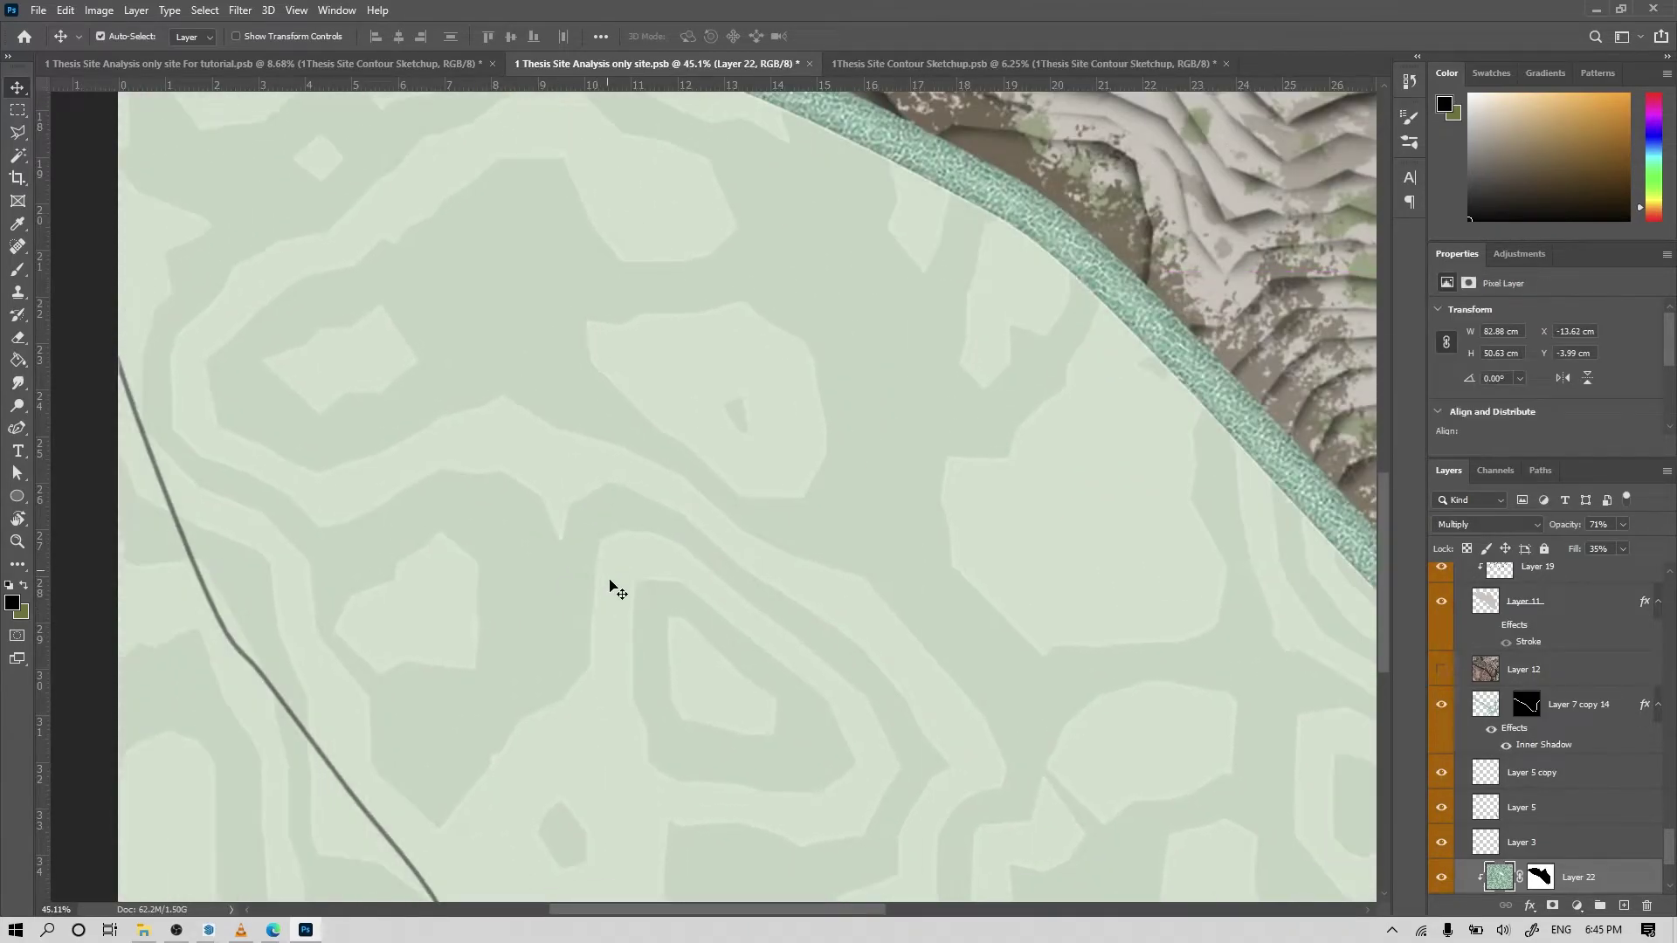
# Nudge one Ellipse tree circle slightly to the left
pyautogui.keyDown('alt'); pyautogui.scroll(-5, 611, 587); pyautogui.keyUp('alt')
pyautogui.keyDown('alt'); pyautogui.scroll(1, 611, 587); pyautogui.keyUp('alt')
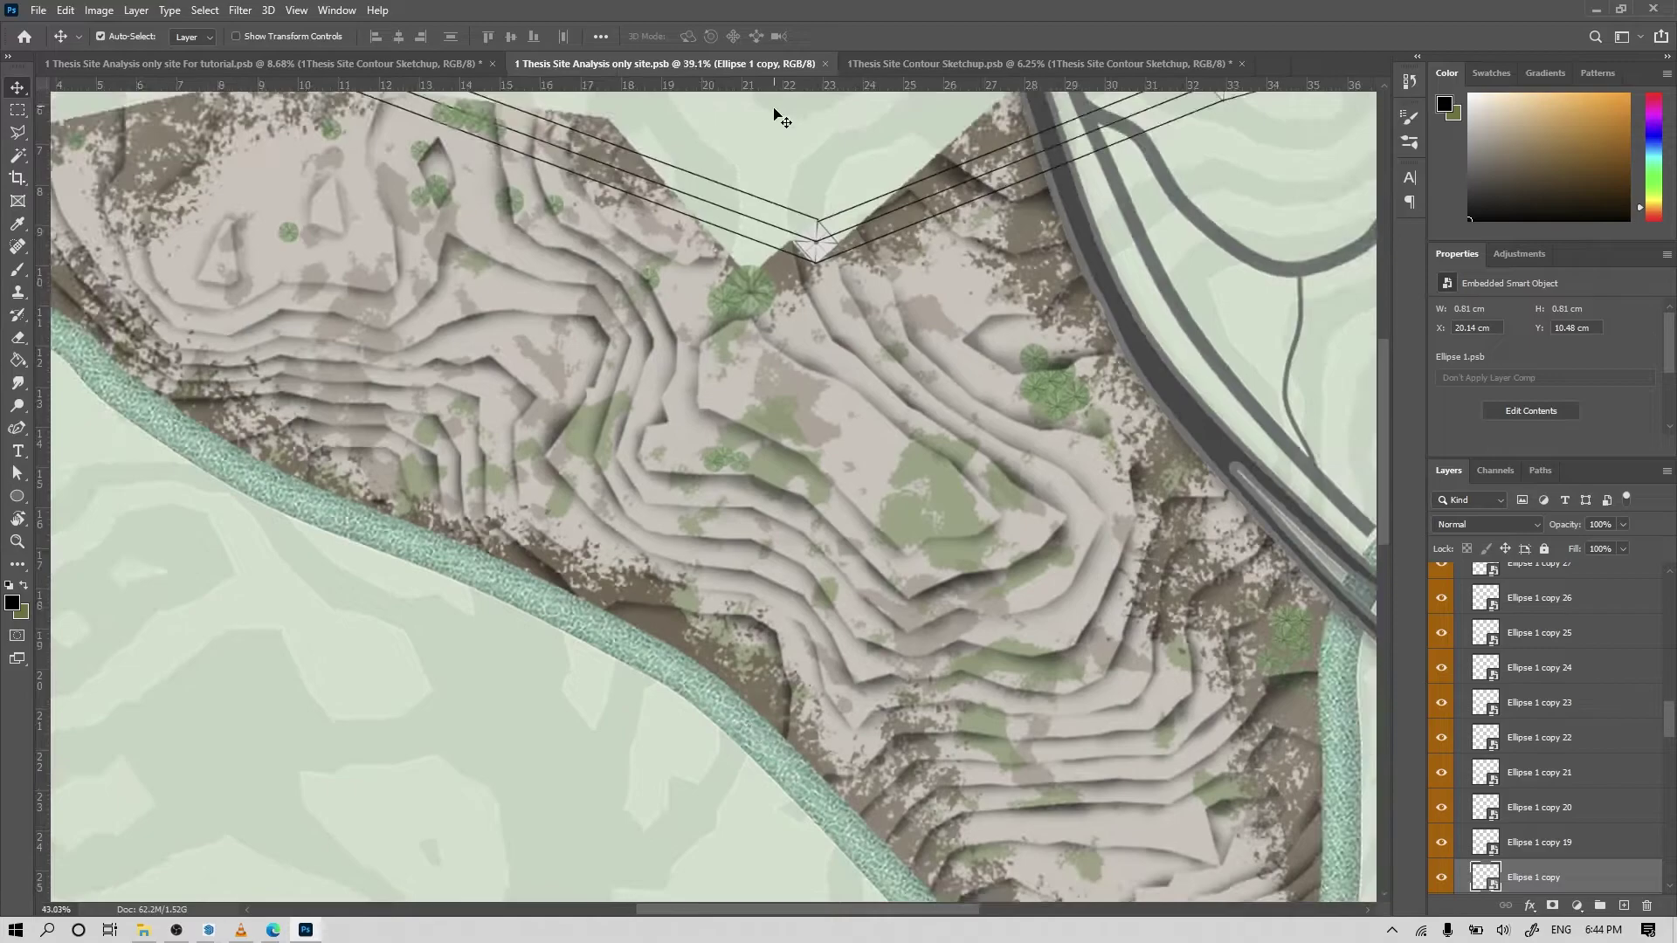
pyautogui.keyDown('alt'); pyautogui.scroll(6, 774, 131); pyautogui.keyUp('alt')
pyautogui.moveTo(612, 537); pyautogui.dragTo(584, 542)
pyautogui.keyDown('alt'); pyautogui.scroll(-6, 707, 454); pyautogui.keyUp('alt')
pyautogui.keyDown('alt'); pyautogui.scroll(5, 590, 592); pyautogui.keyUp('alt')
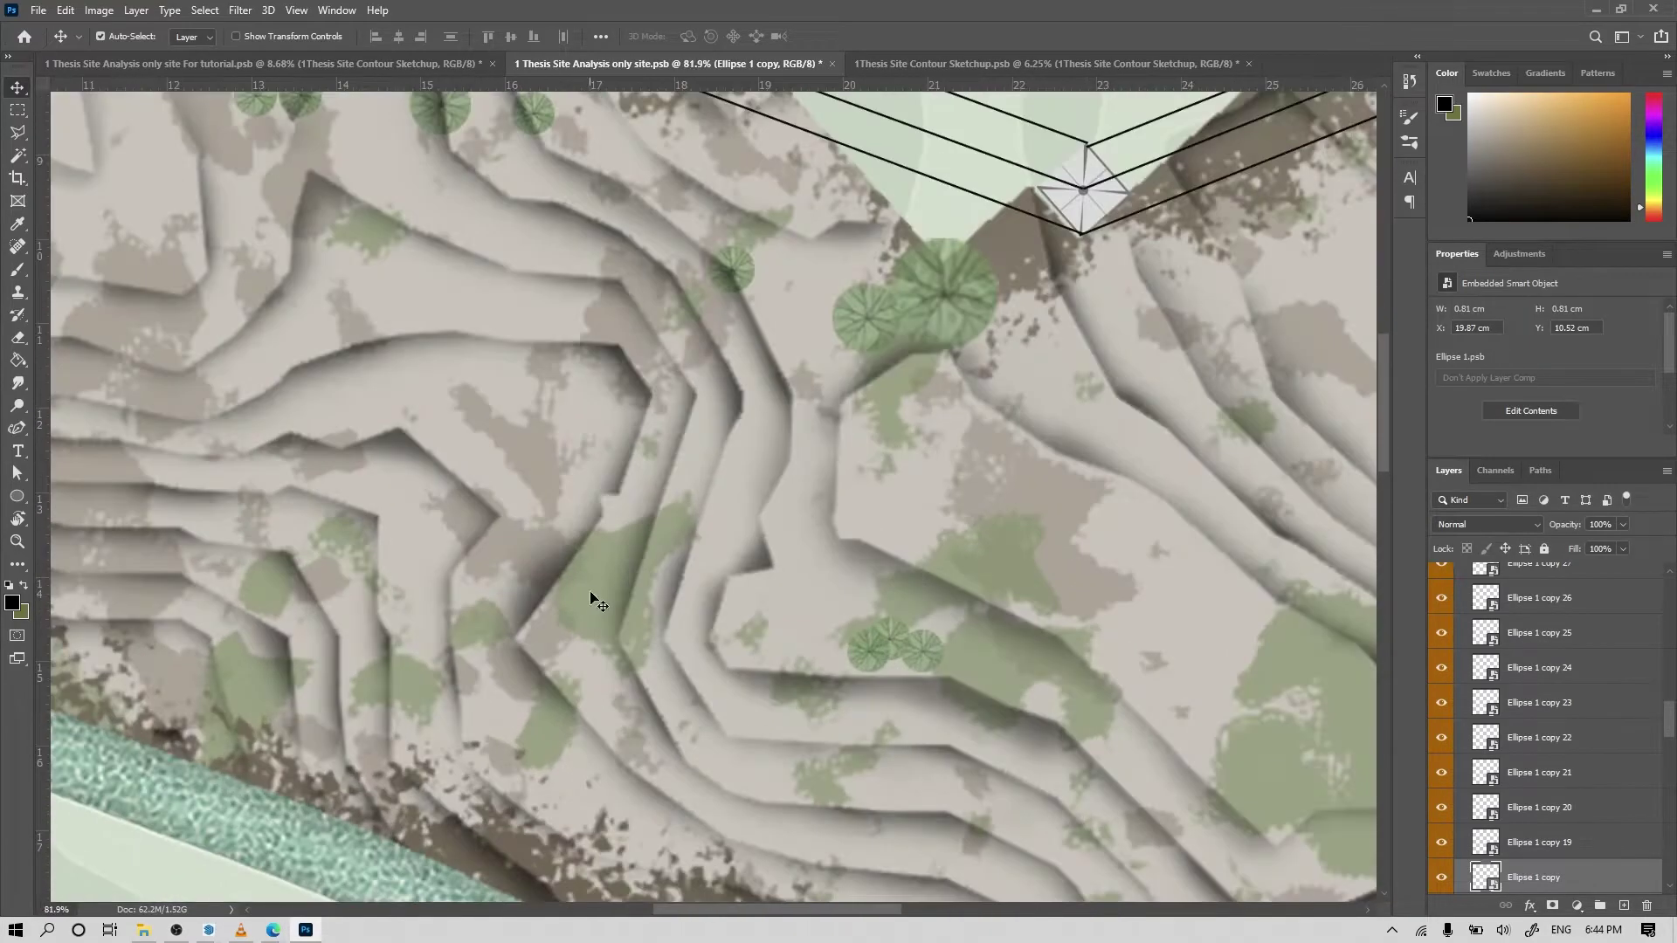
pyautogui.moveTo(594, 601); pyautogui.dragTo(599, 599)
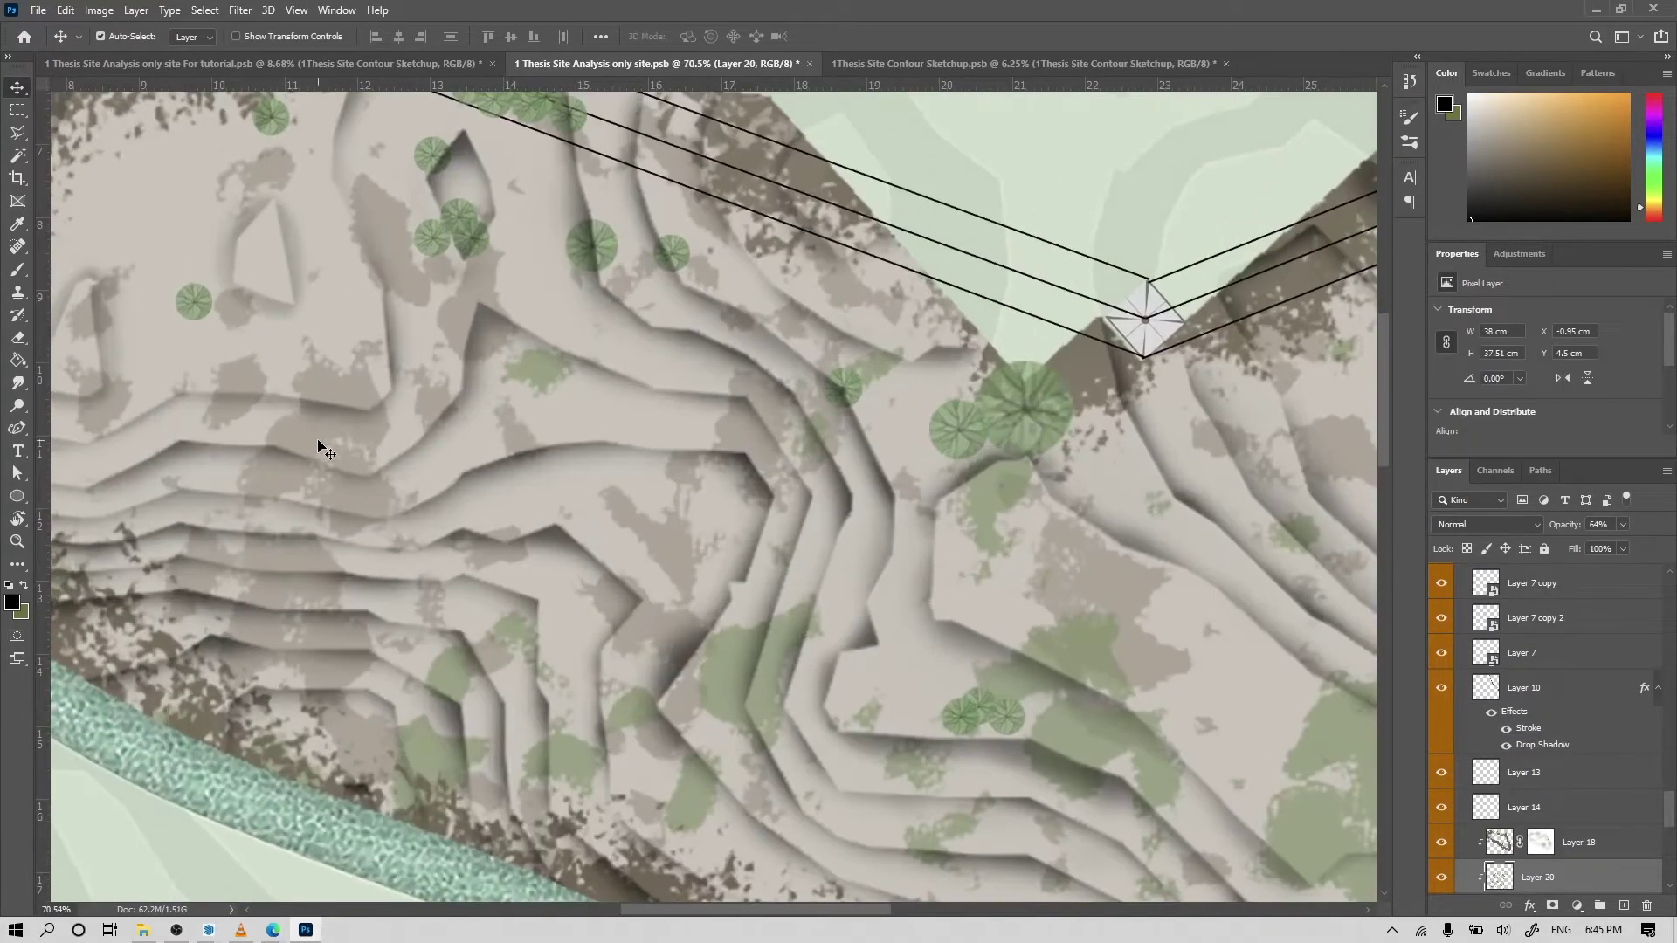